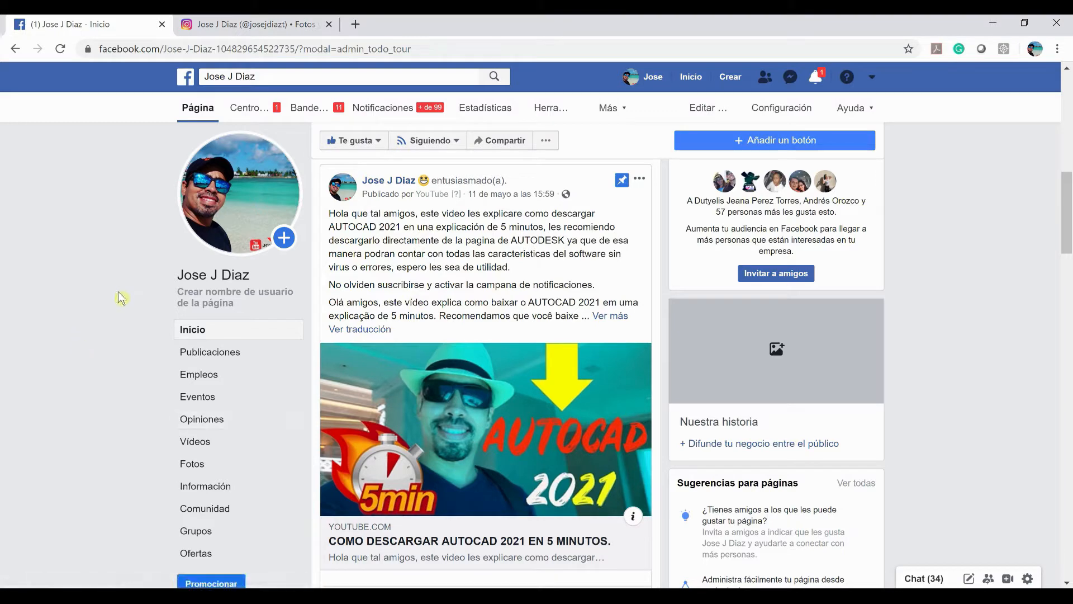
Look through the profile details and posts on the Instagram profile page
left_click(208, 28)
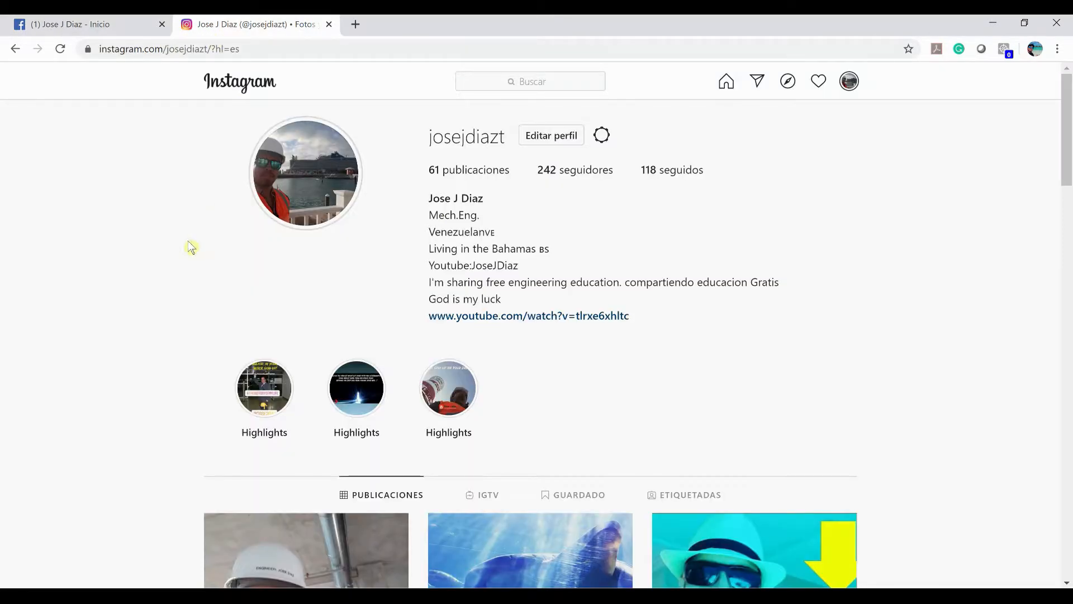
scroll(162, 308, "down", 4)
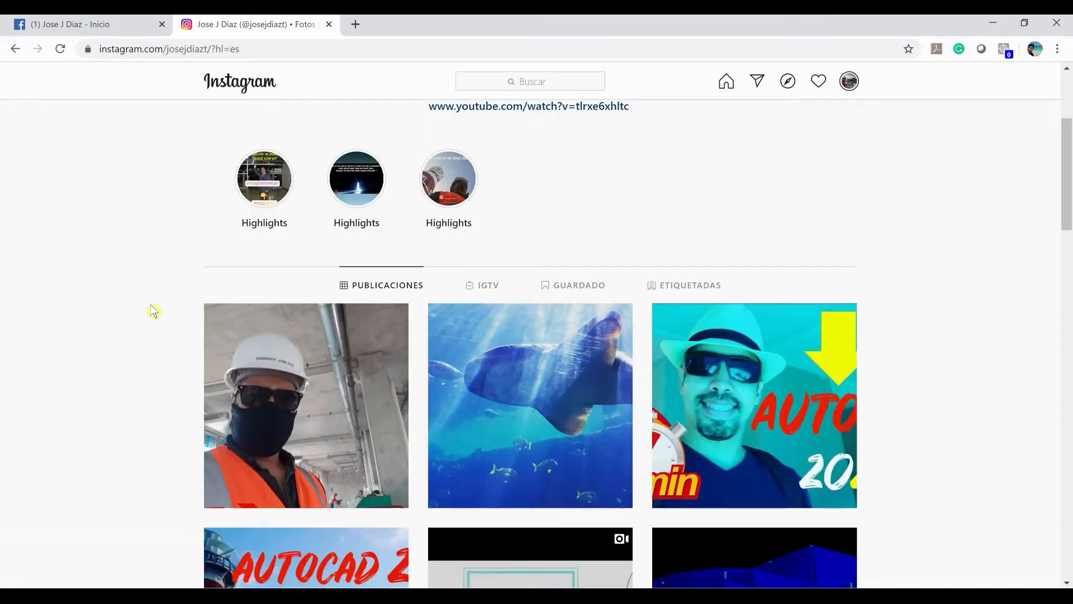
scroll(153, 311, "down", 3)
scroll(153, 310, "down", 3)
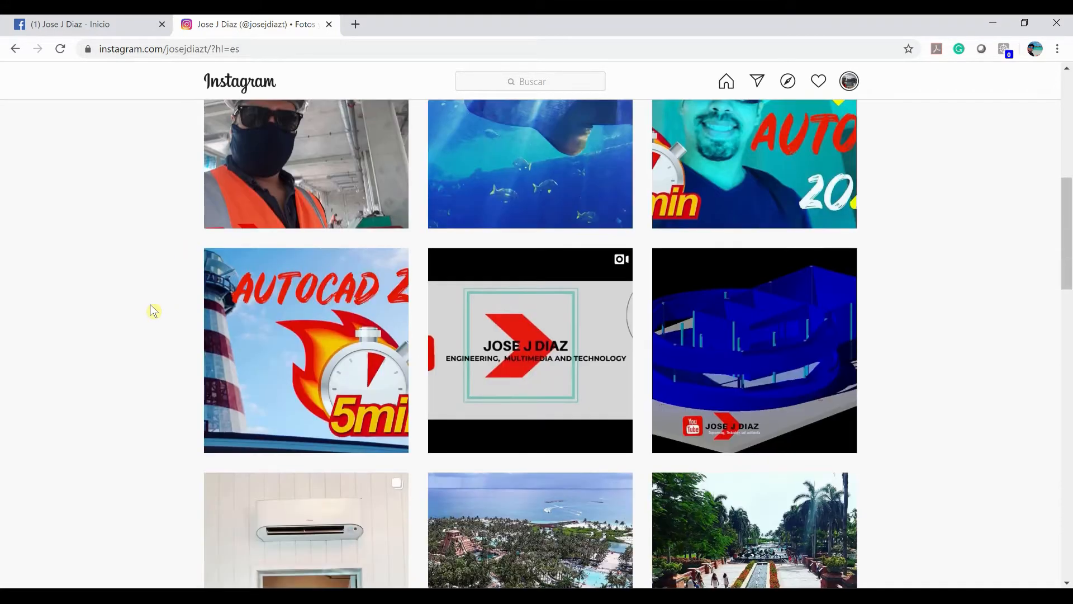
scroll(153, 309, "down", 5)
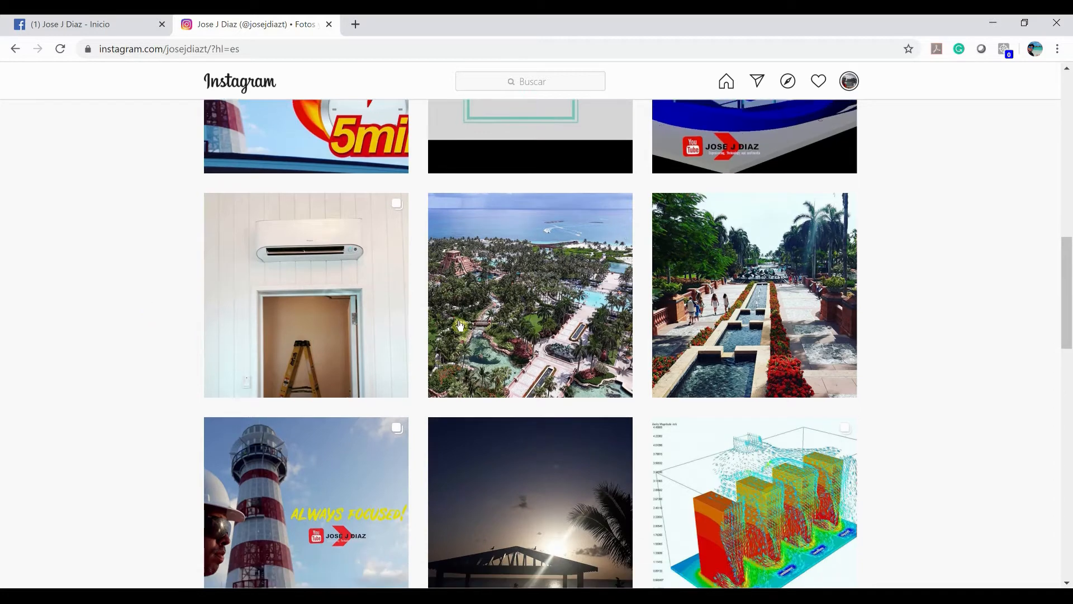
scroll(507, 327, "down", 5)
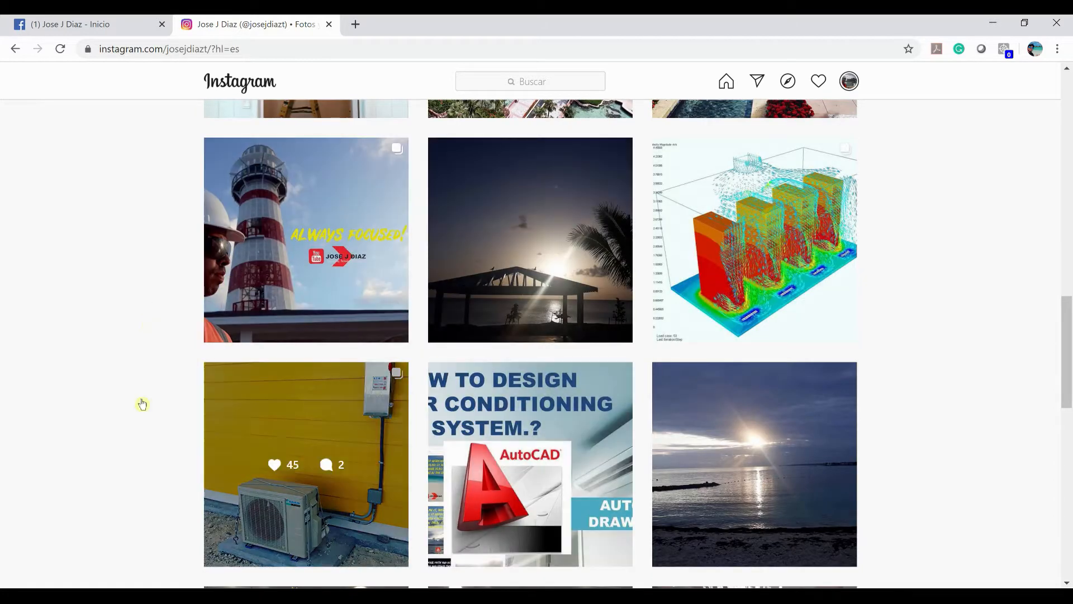
scroll(121, 405, "up", 6)
scroll(121, 405, "up", 15)
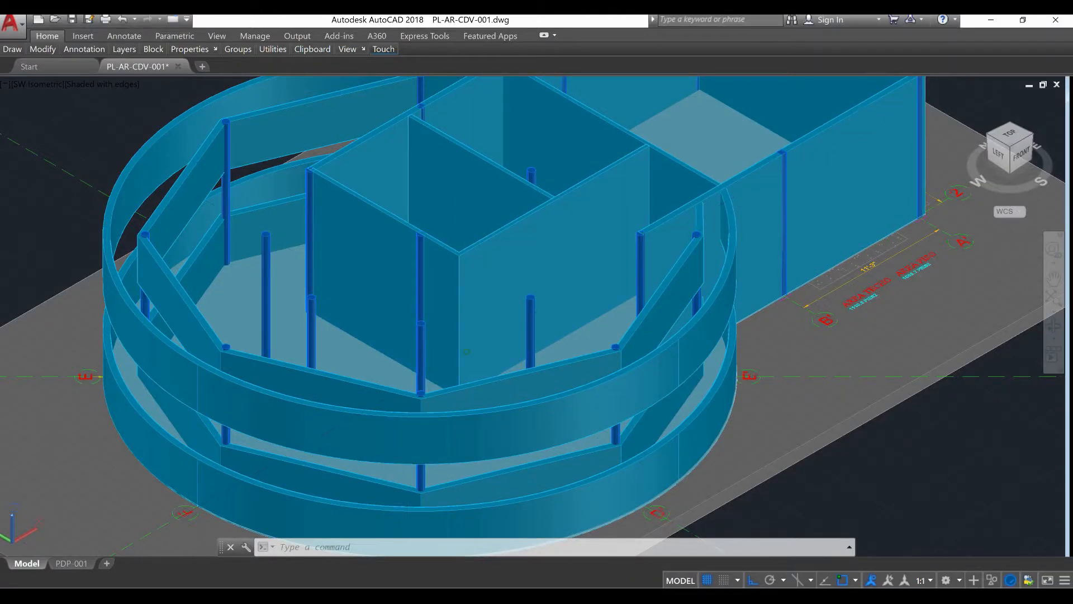
Switch to AutoCAD and examine the walls and columns of the circular building's 3D model, selecting the wall solid
middle_click_drag(467, 352, 601, 308)
key("Escape")
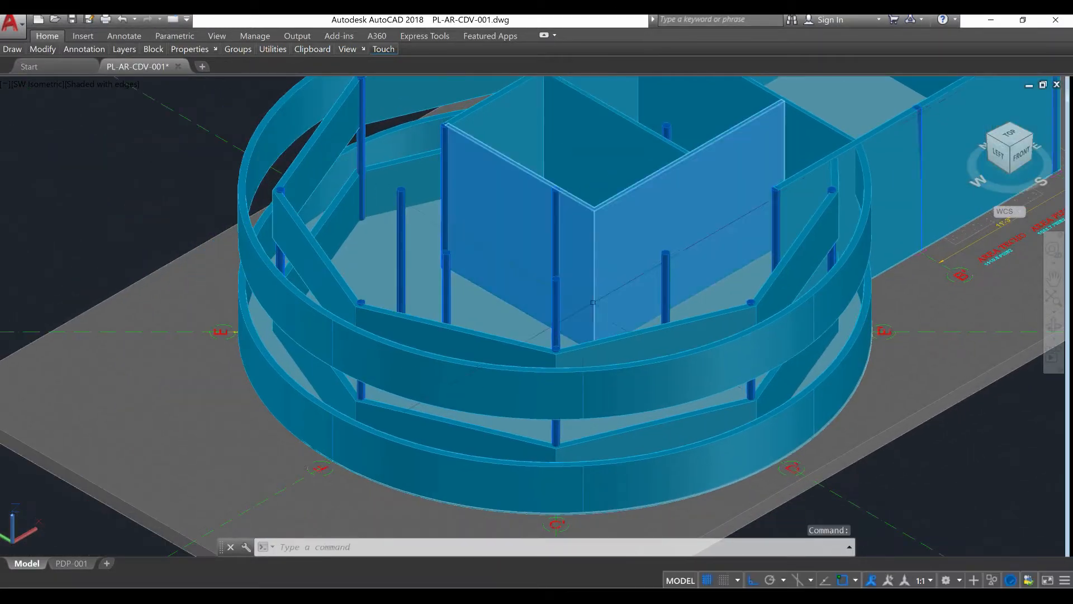
scroll(587, 302, "down", 5)
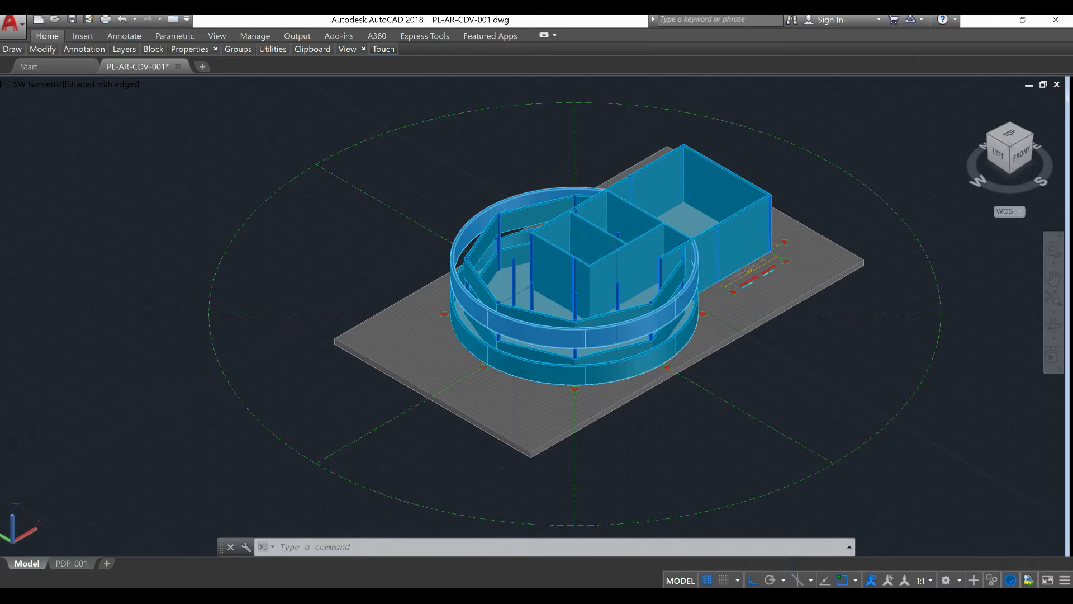
scroll(597, 264, "up", 3)
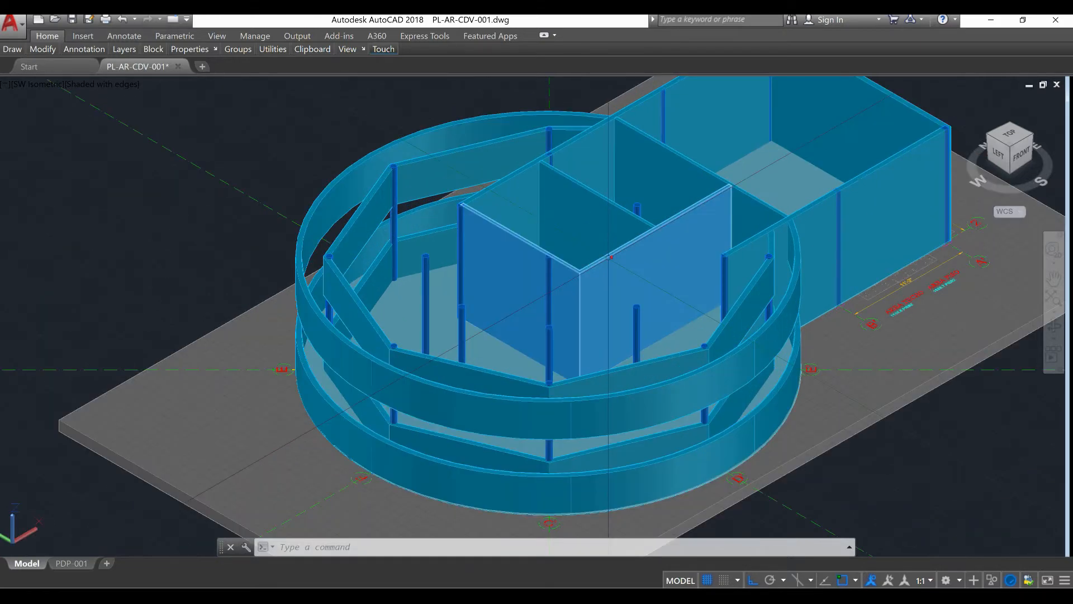
scroll(608, 258, "up", 3)
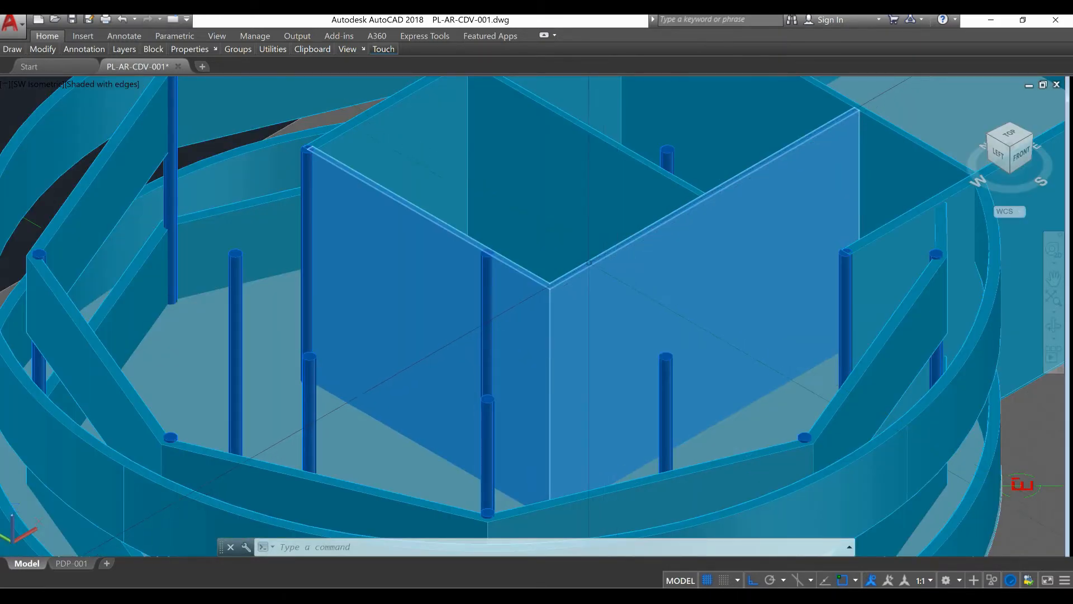
left_click(589, 262)
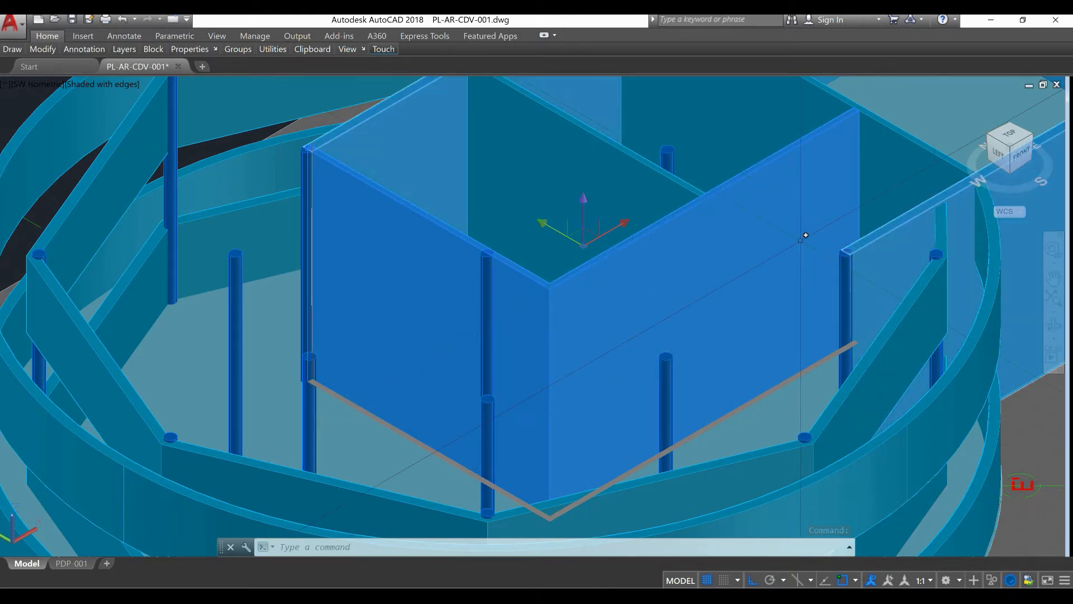
scroll(594, 276, "down", 3)
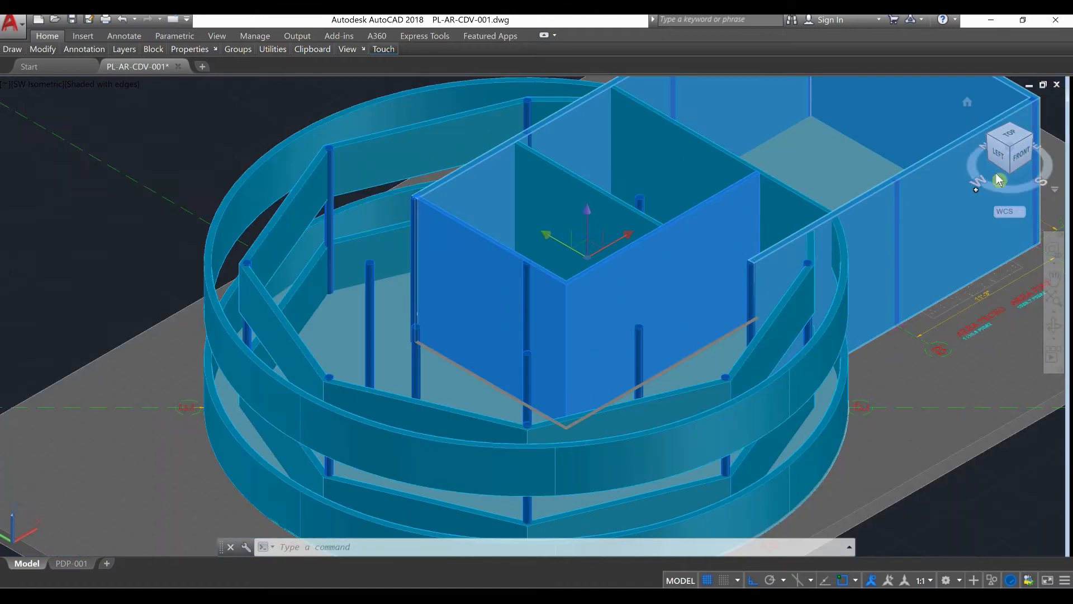
In the top view, copy the double-door block from the axis 1 wall between B and A to the empty area east of the dashed circle
left_click(1015, 137)
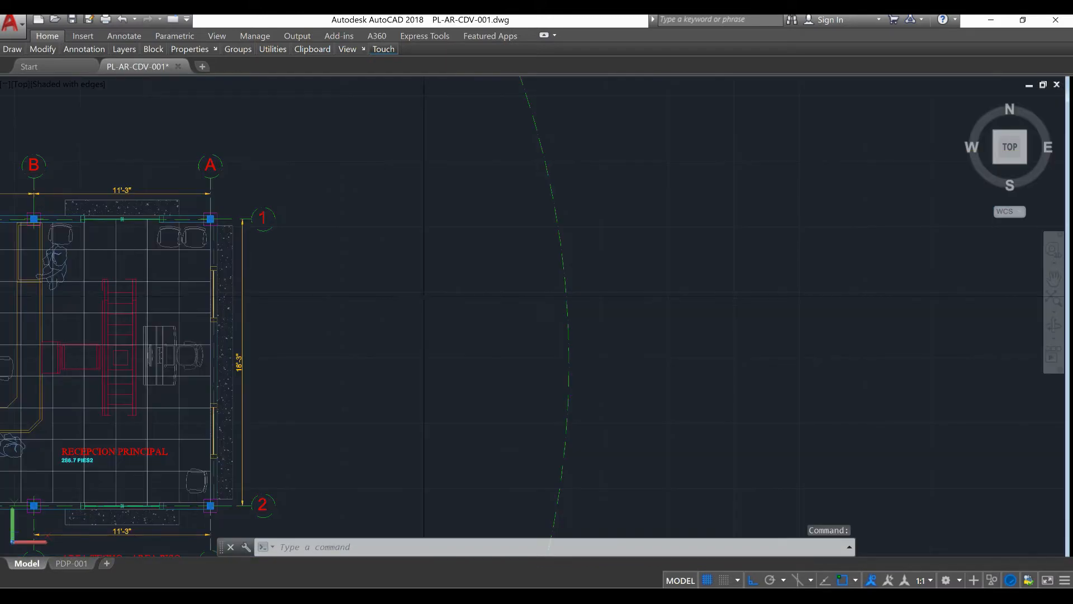
scroll(59, 195, "up", 8)
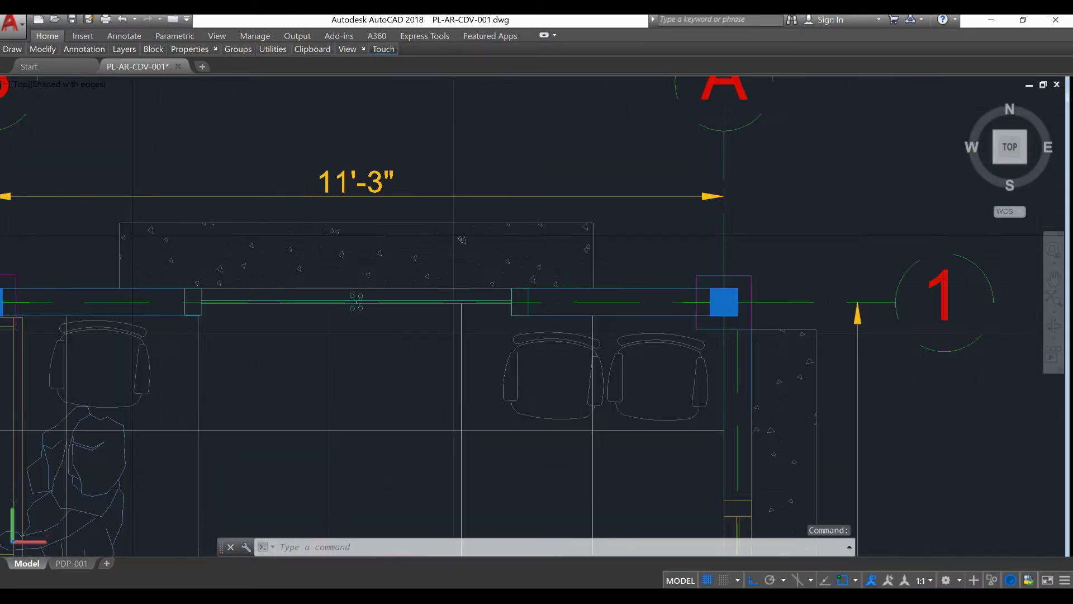
scroll(448, 302, "up", 2)
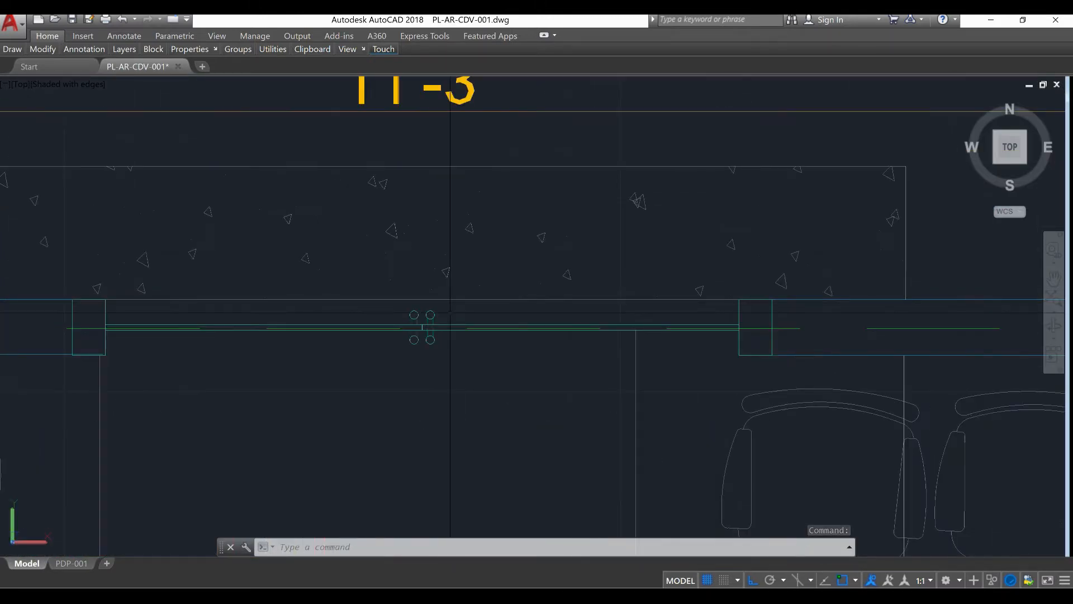
left_click(449, 313)
left_click(407, 311)
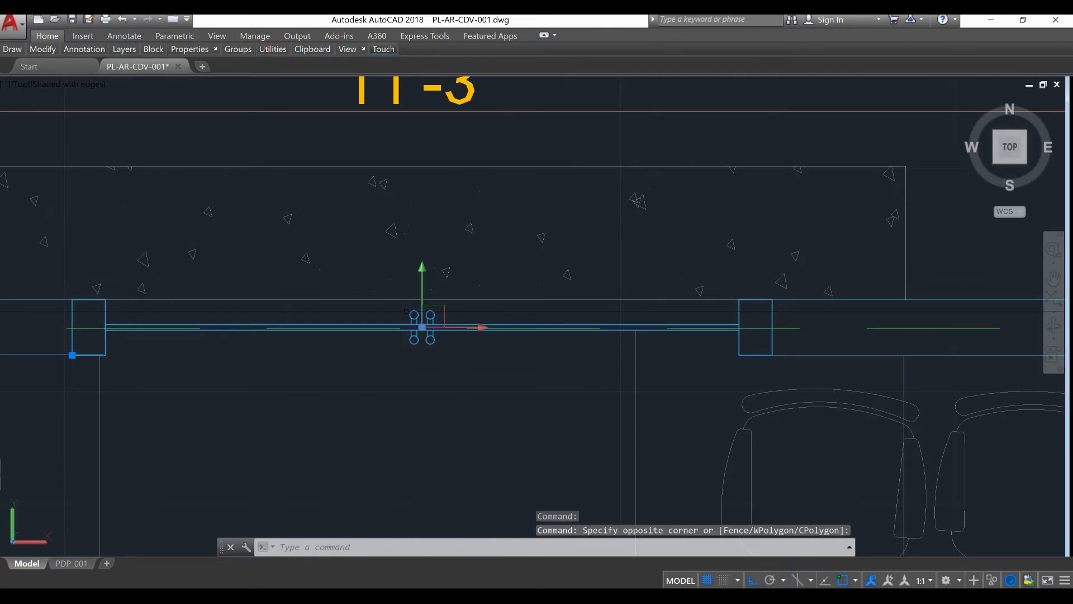
type("co")
key("Return")
left_click(386, 362)
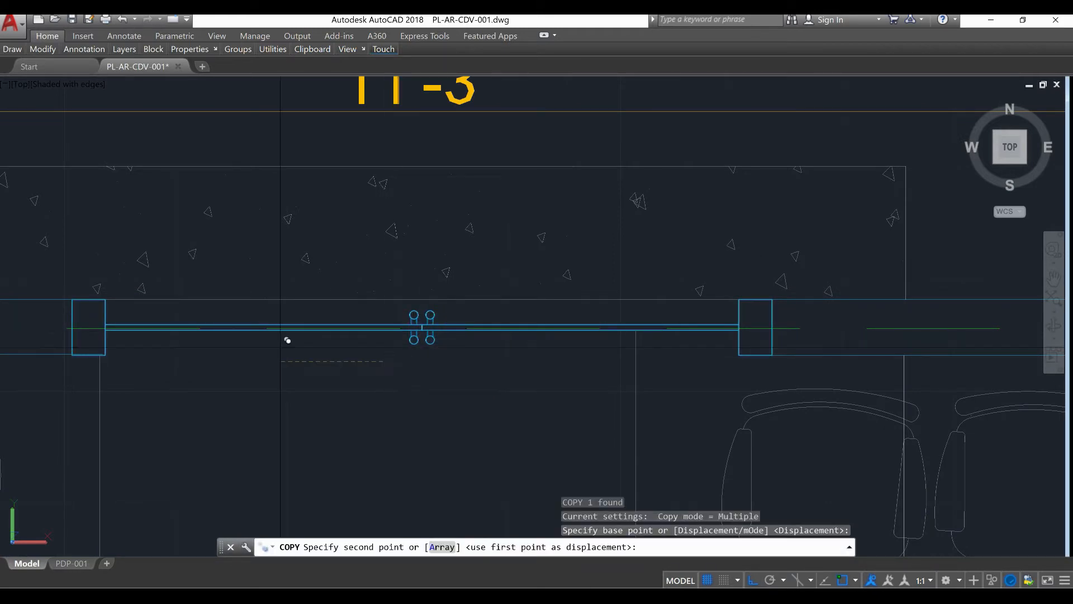
scroll(258, 344, "down", 6)
scroll(295, 351, "down", 3)
middle_click_drag(800, 396, 218, 355)
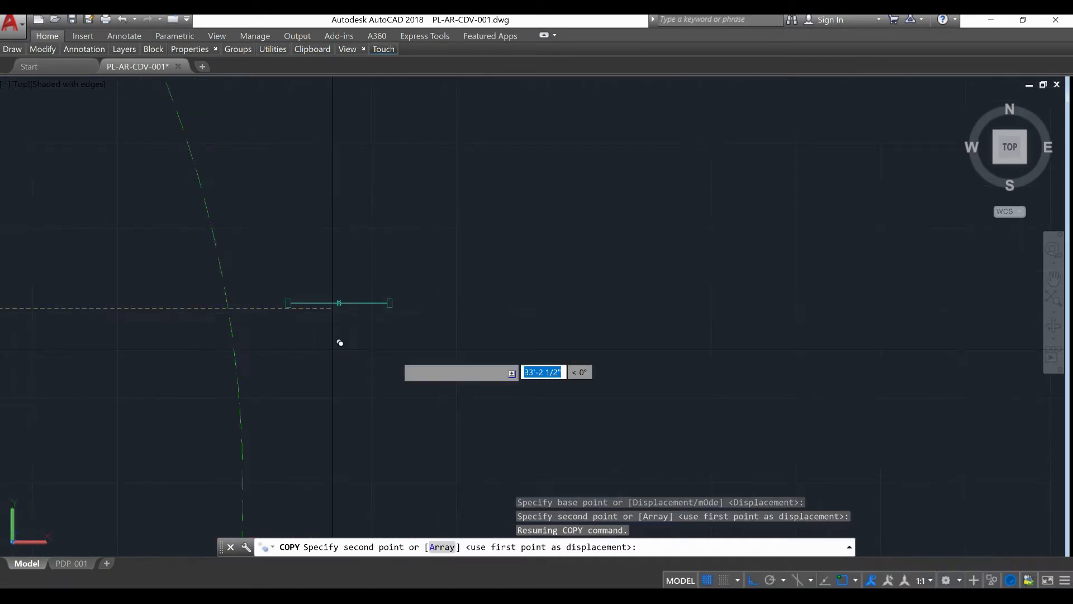
left_click(676, 342)
key("Escape")
key("Escape")
Explode the copied double-door block into separate objects
scroll(716, 321, "up", 6)
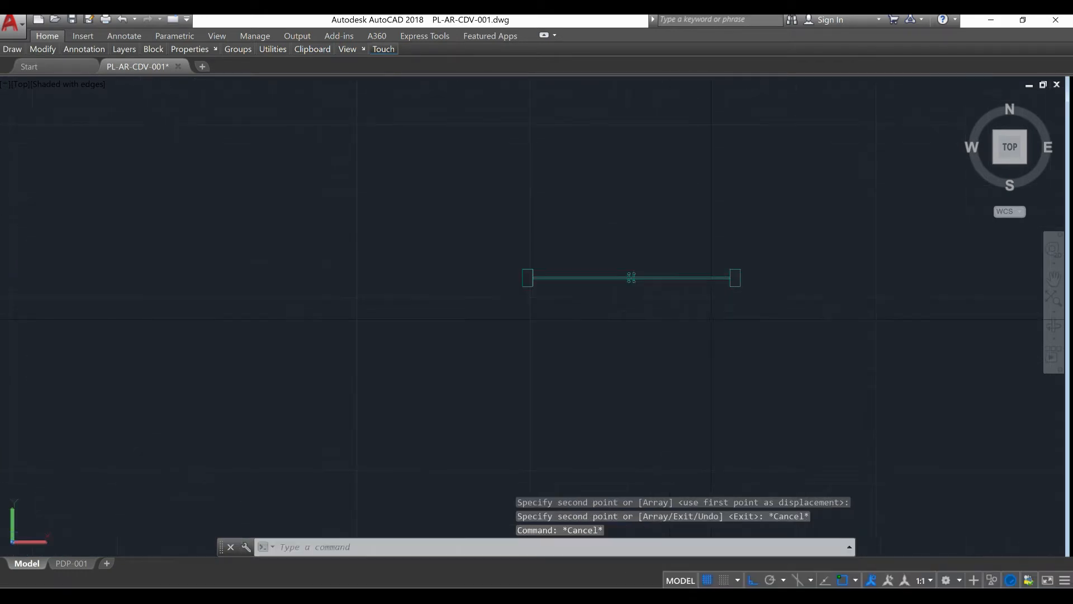
middle_click_drag(680, 323, 646, 354)
left_click(707, 375)
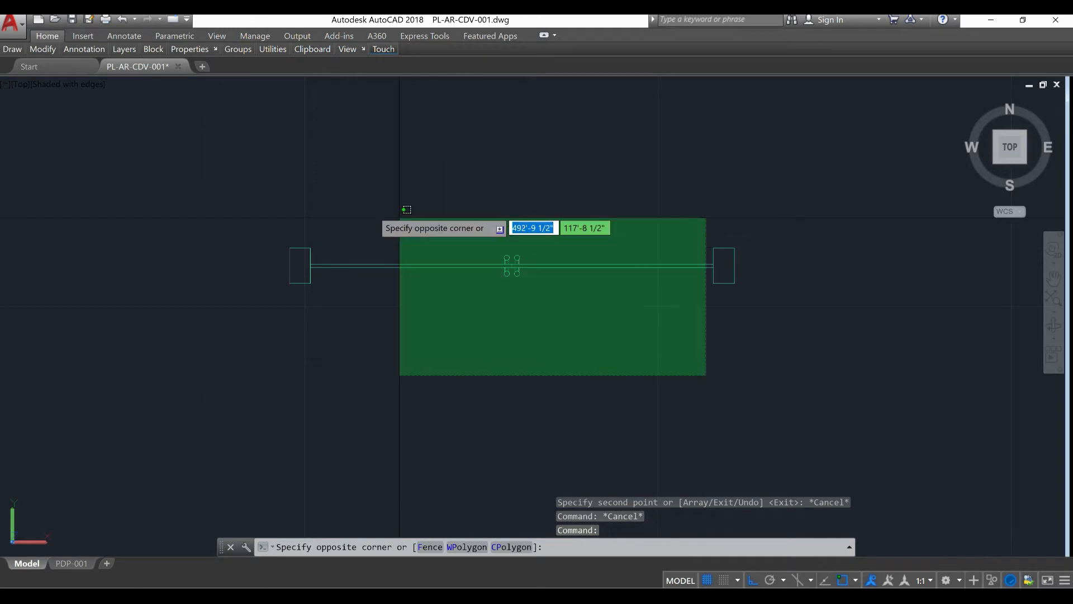
left_click(315, 196)
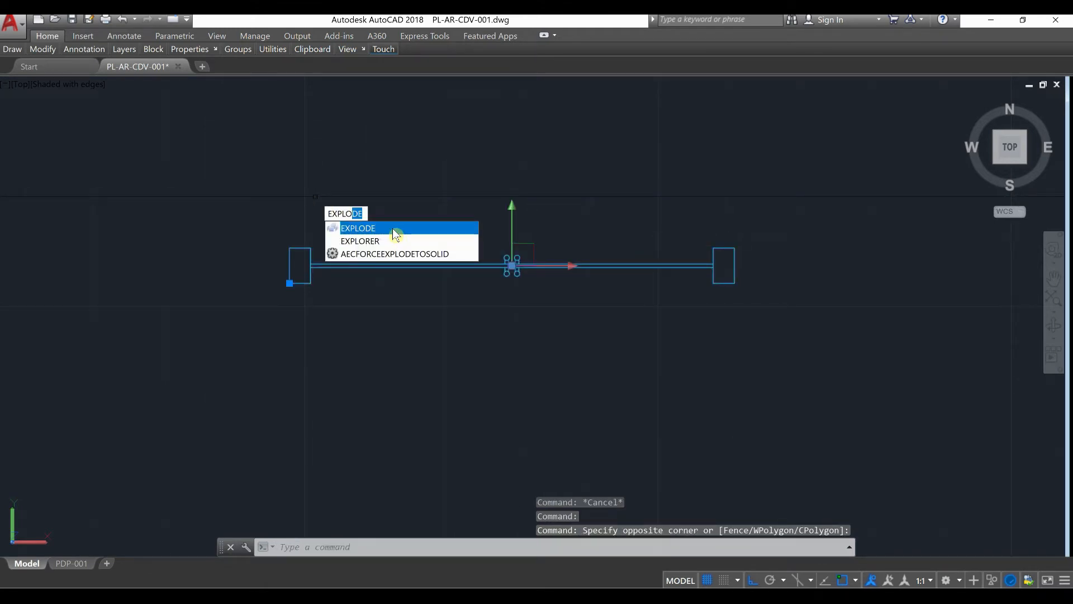
left_click(392, 227)
Draw a rectangle about 2'-4 1/2" long over the west door leaf, from the frame to the door's centre line
scroll(514, 263, "up", 2)
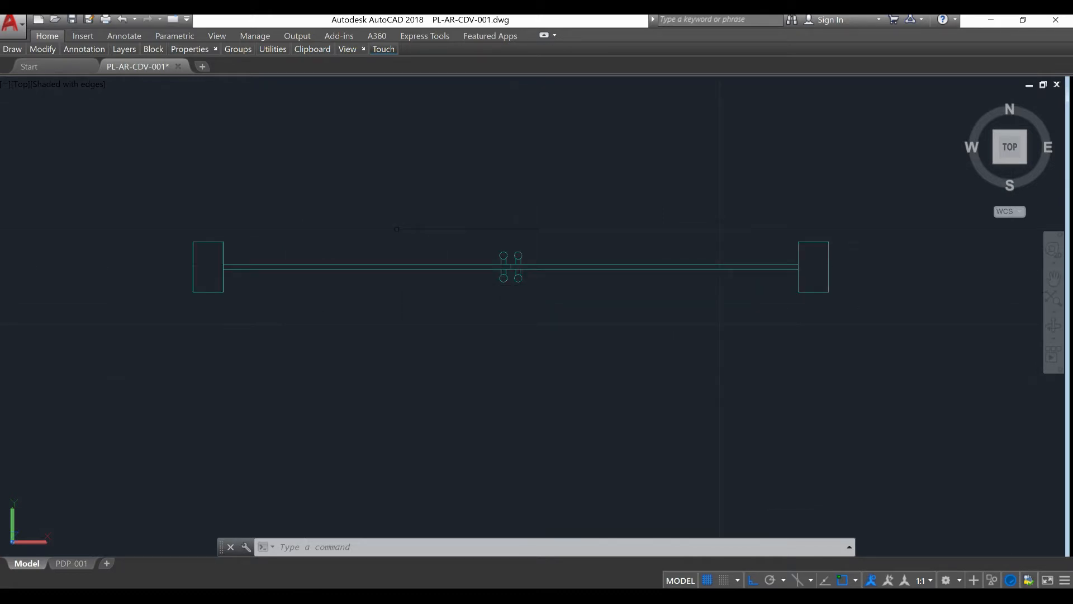
type("ec")
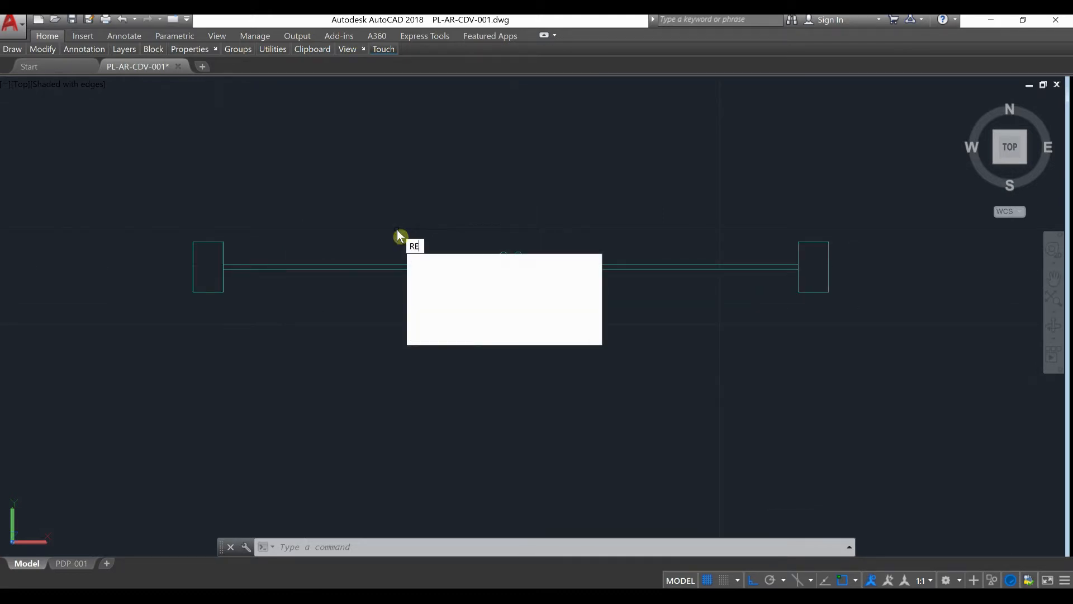
key("Return")
scroll(224, 267, "up", 5)
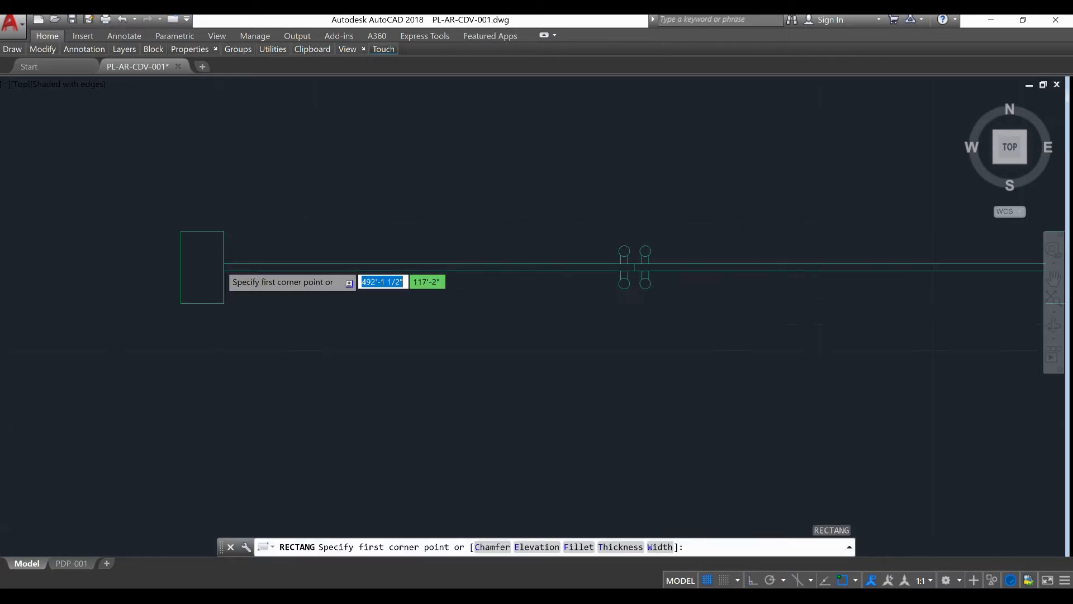
left_click(225, 261)
scroll(225, 260, "down", 2)
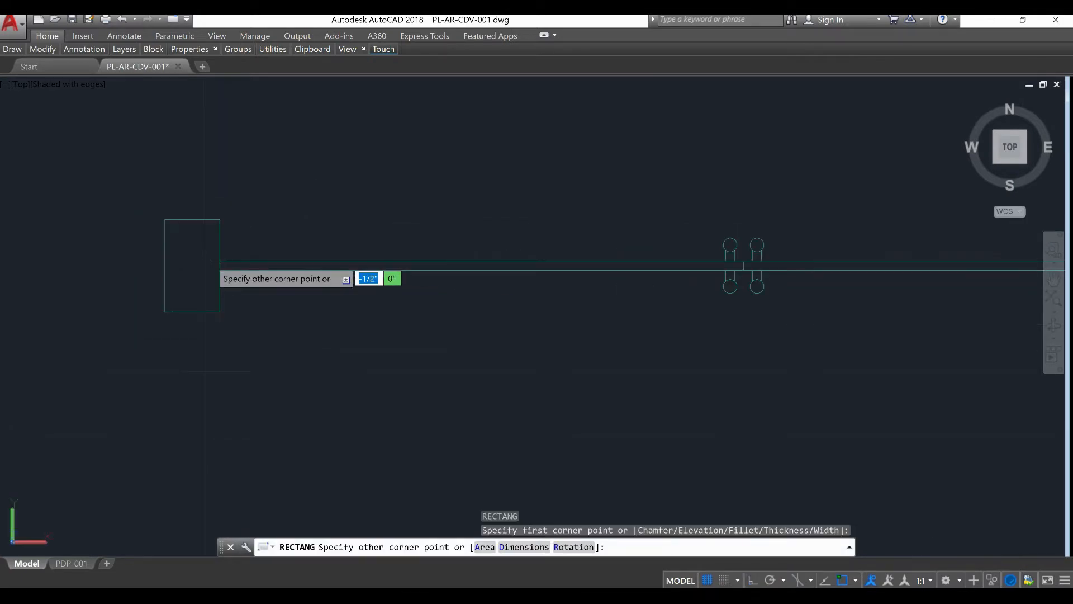
scroll(749, 279, "up", 4)
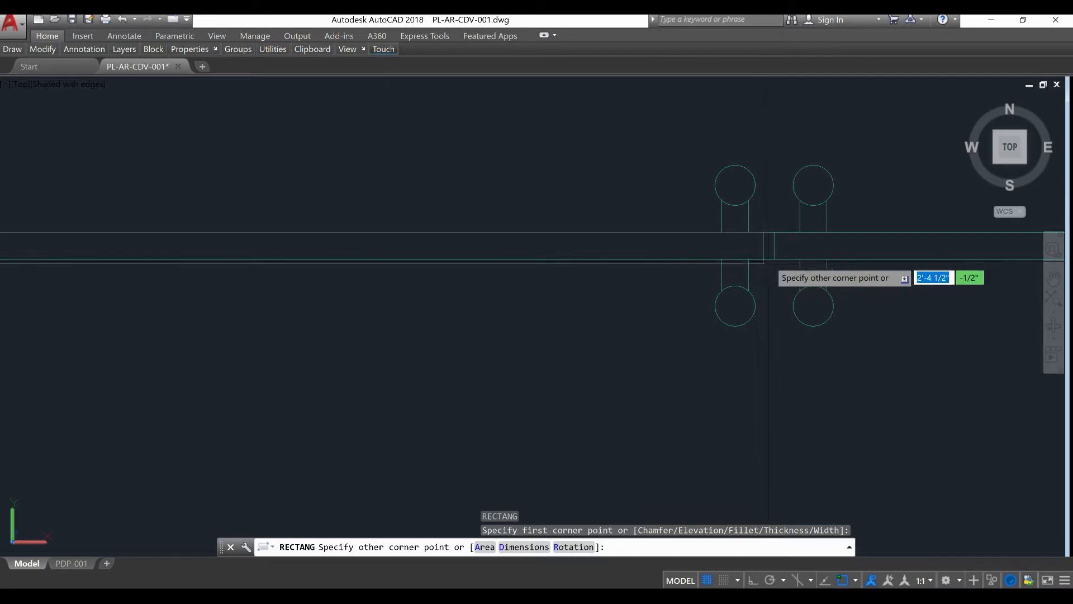
left_click(774, 259)
Draw a second rectangle over the east door leaf, from the centre line to the opposite frame
scroll(499, 270, "down", 4)
scroll(510, 192, "down", 3)
right_click(511, 192)
left_click(537, 200)
scroll(570, 246, "up", 4)
scroll(573, 223, "up", 2)
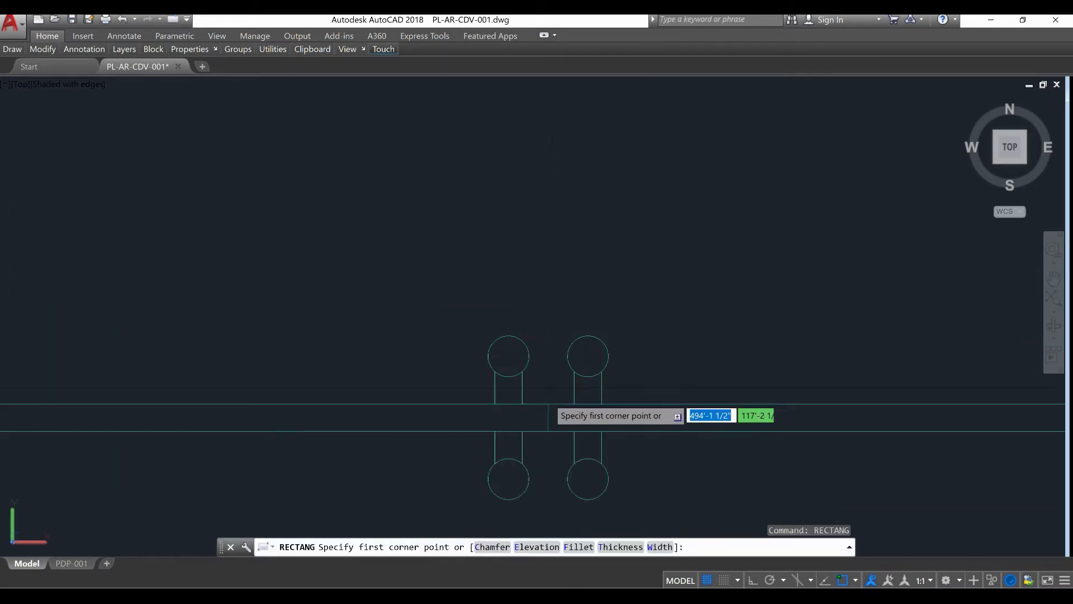
left_click(548, 403)
scroll(548, 404, "down", 5)
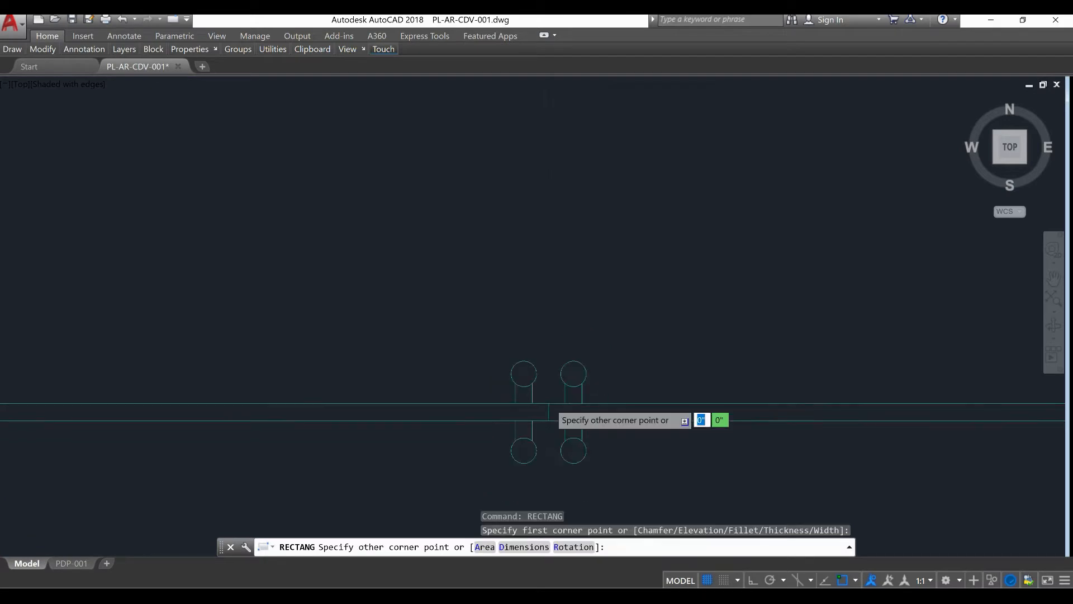
scroll(791, 422, "up", 6)
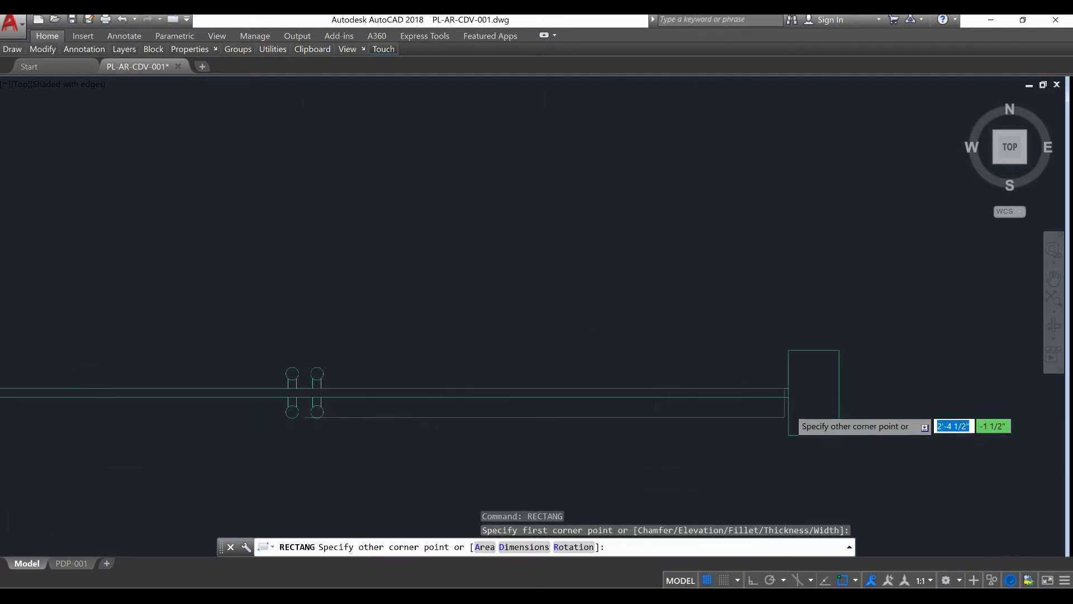
left_click(793, 376)
scroll(670, 325, "down", 8)
scroll(684, 325, "up", 3)
key("Escape")
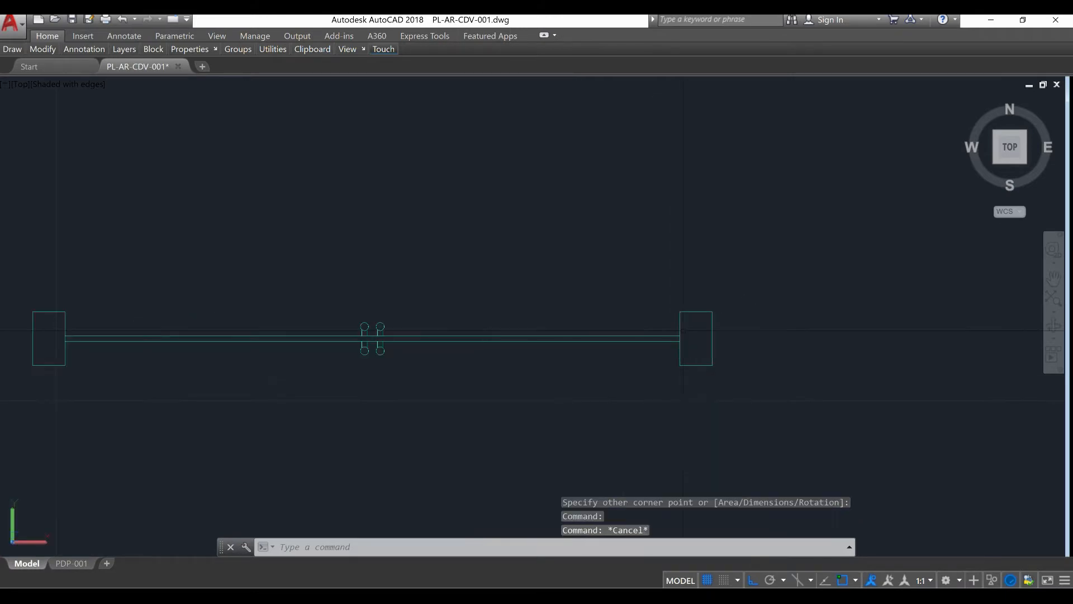
Erase the original lines of both door leaves, keeping the new rectangles
left_click(670, 336)
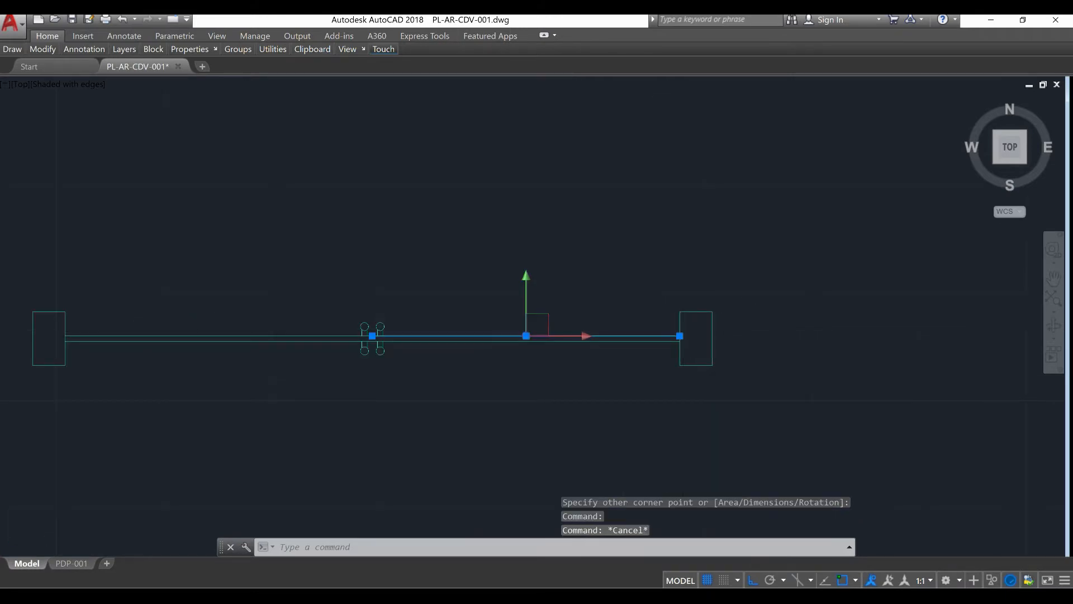
left_click(647, 341)
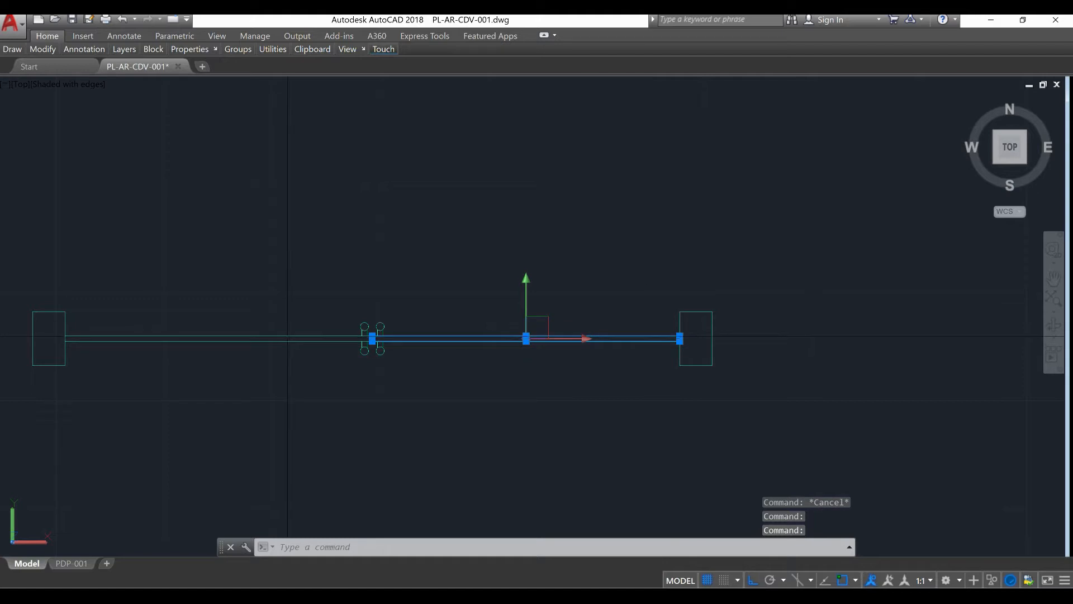
left_click(286, 336)
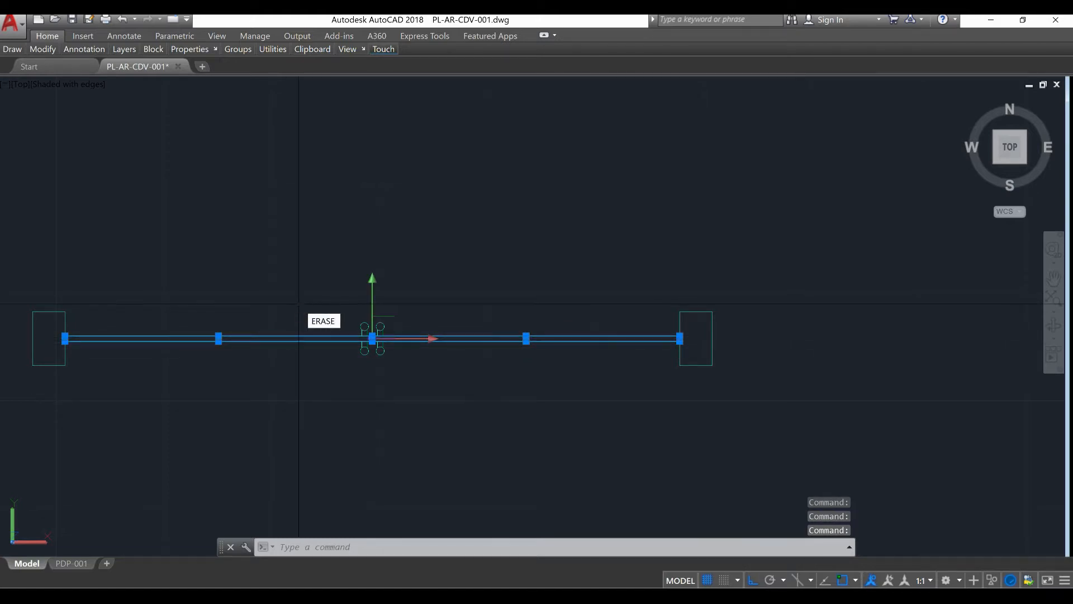
key("Return")
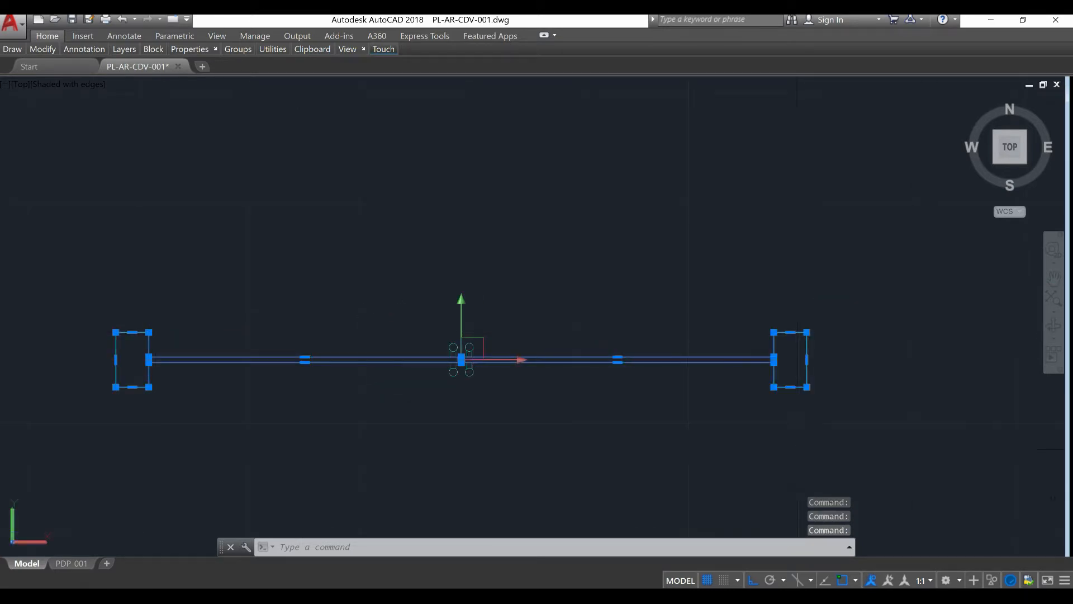
Move the two frame rectangles and two door-leaf rectangles north, clear of the handle outlines
type("M")
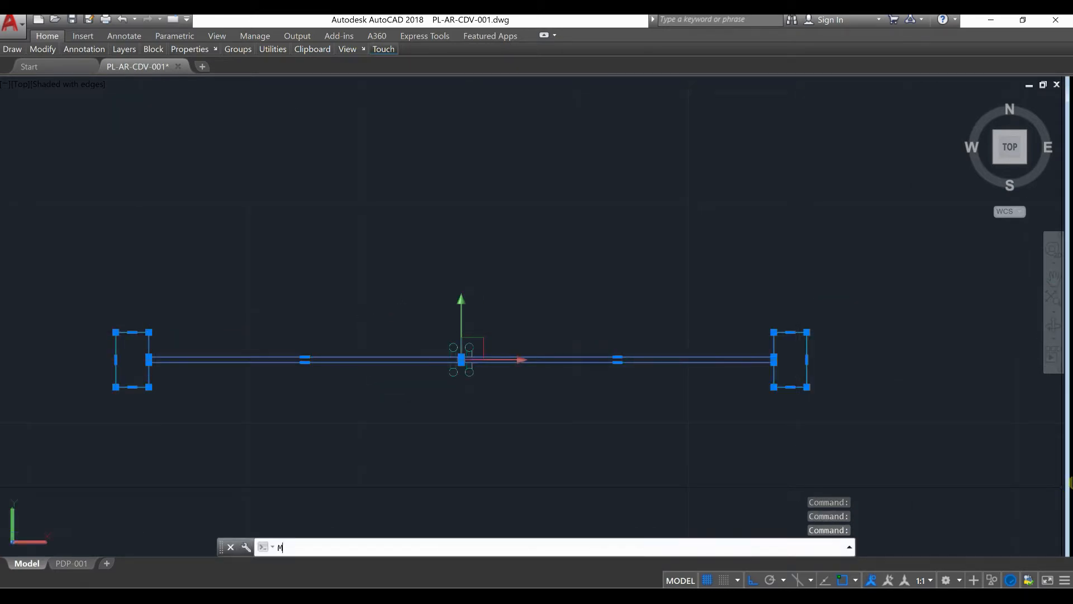
key("Return")
left_click(911, 383)
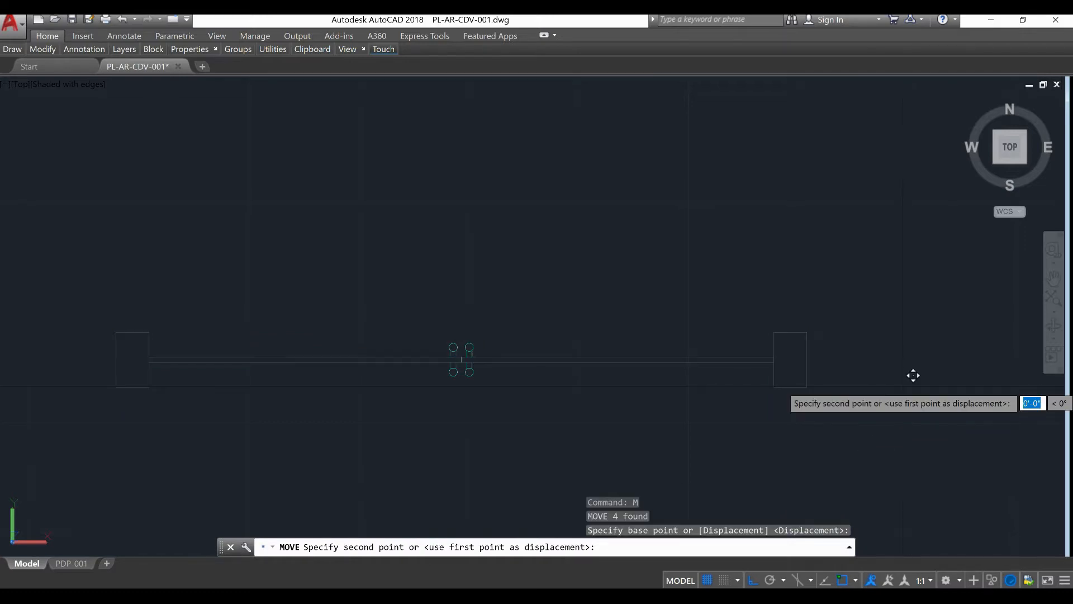
left_click(904, 257)
Erase the leftover line between the door handle outlines
scroll(456, 351, "up", 6)
left_click(469, 334)
key("Delete")
Draw a line about 1/2" long closing the open end of the southwest handle stem
scroll(453, 335, "down", 3)
scroll(509, 338, "down", 5)
middle_click_drag(498, 336, 510, 345)
scroll(511, 344, "up", 4)
scroll(510, 336, "up", 3)
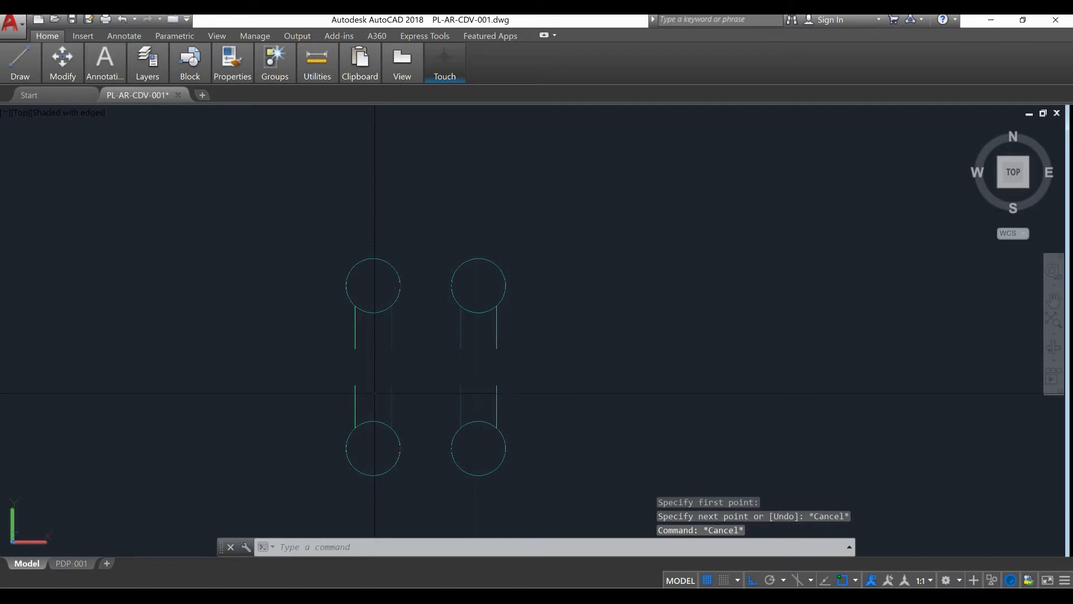
scroll(377, 394, "up", 4)
scroll(381, 393, "down", 2)
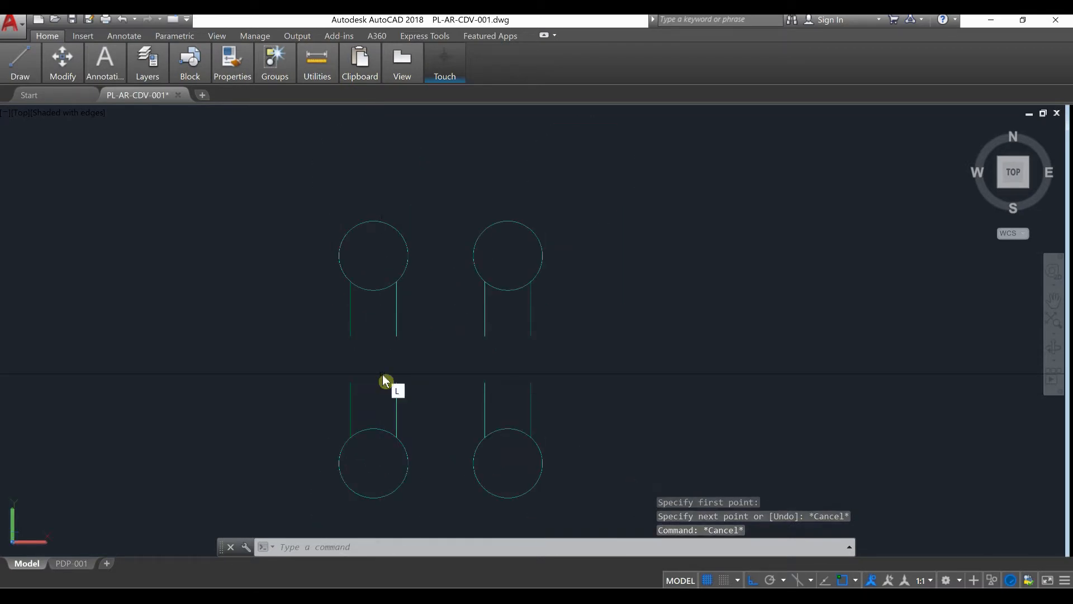
type("l")
key("Return")
left_click(351, 382)
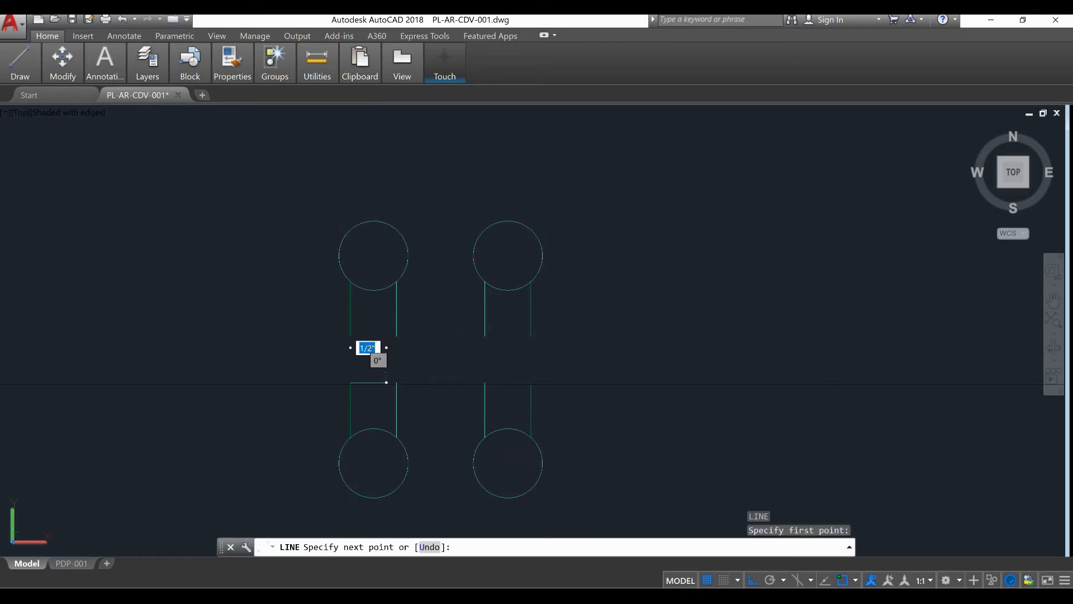
left_click(396, 382)
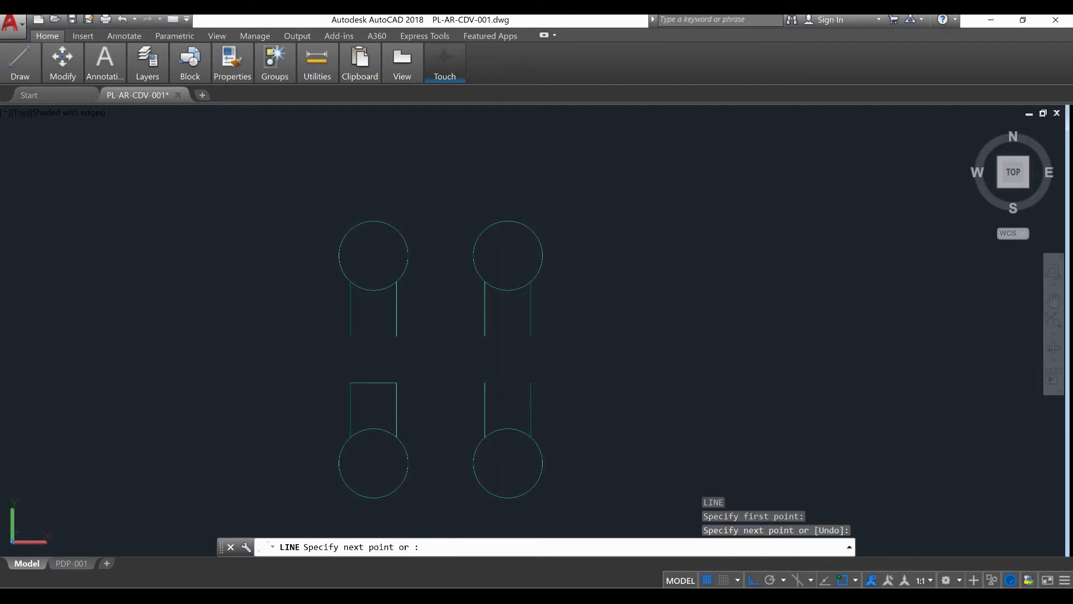
key("Escape")
Copy the closing line to the open ends of the other three handle stems
left_click(379, 396)
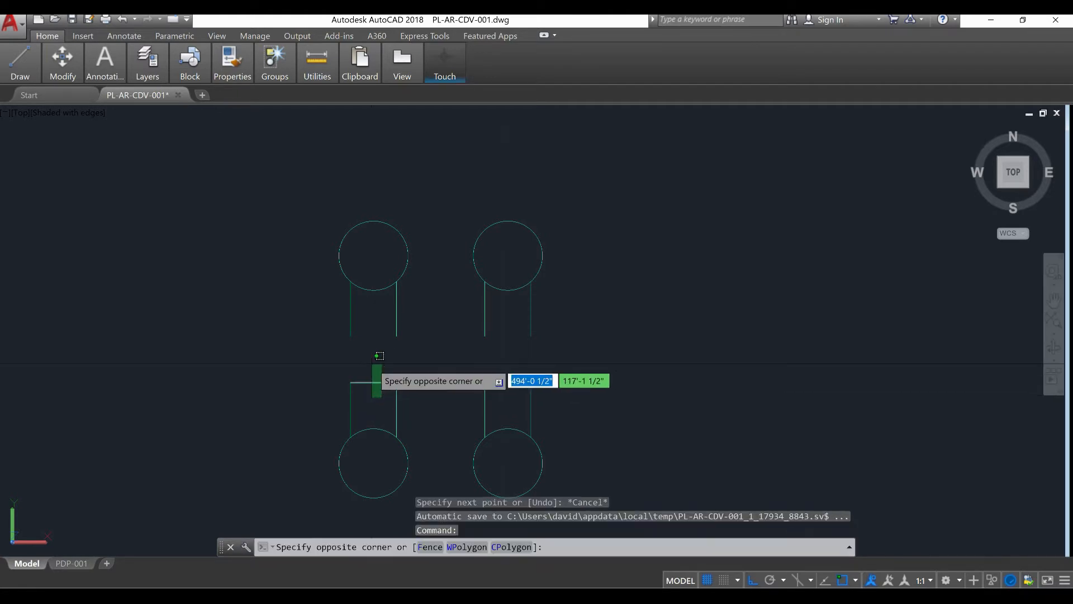
left_click(371, 364)
type("co")
key("Return")
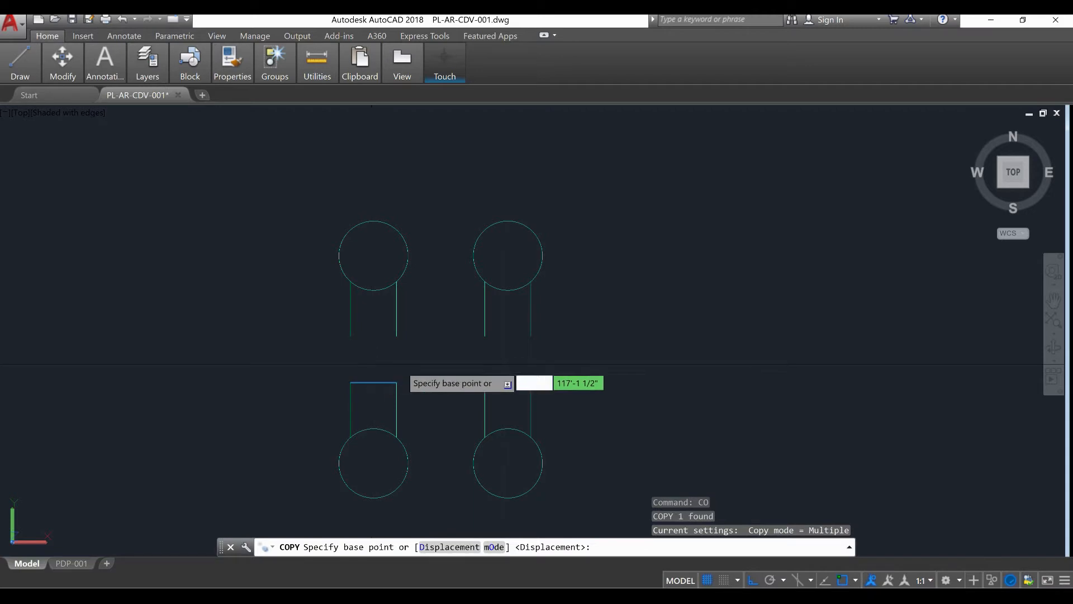
left_click(396, 382)
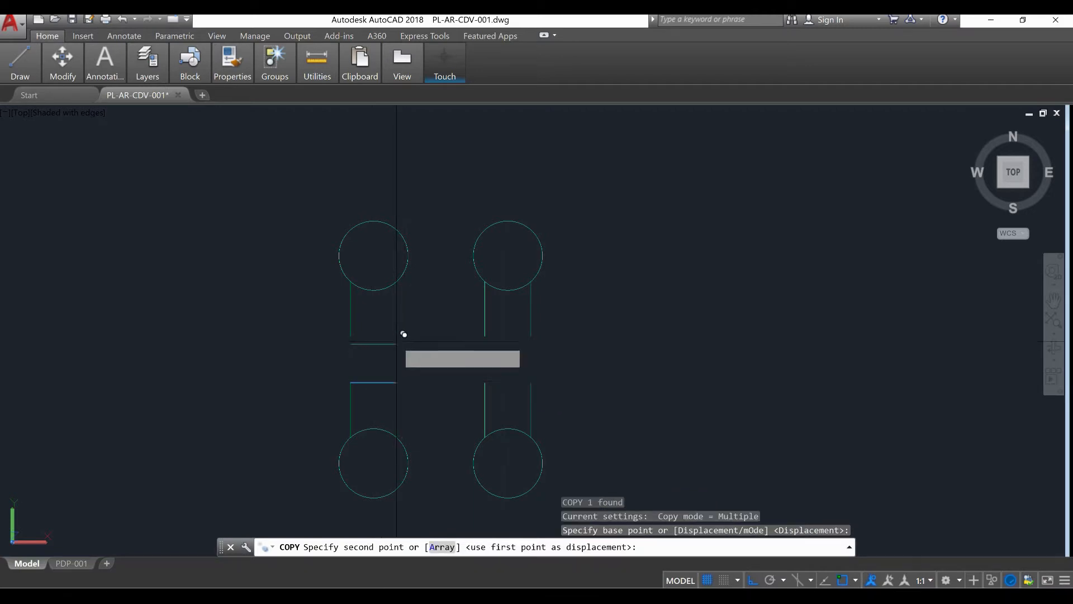
left_click(540, 333)
left_click(532, 383)
right_click(538, 375)
left_click(569, 380)
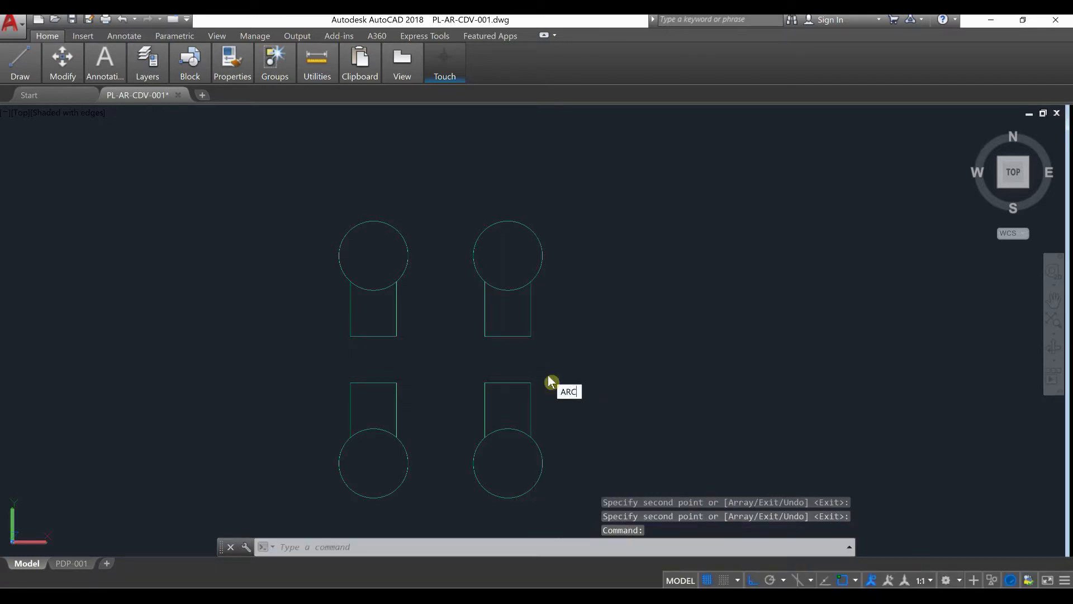
Draw a three-point arc along the circle edge, closing the northwest handle stem between its two side lines
left_click(603, 409)
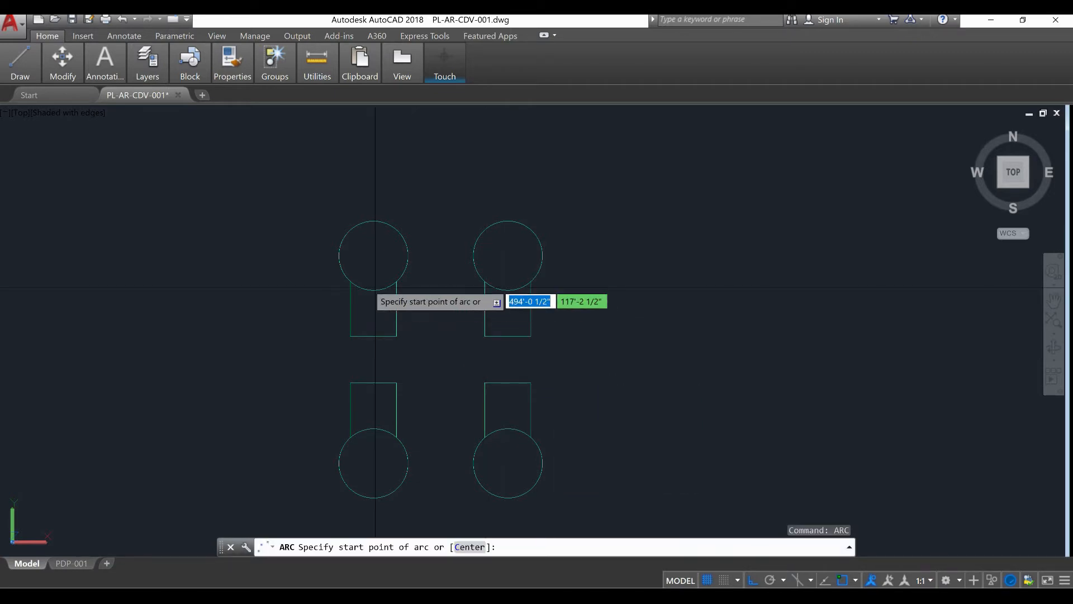
left_click(349, 281)
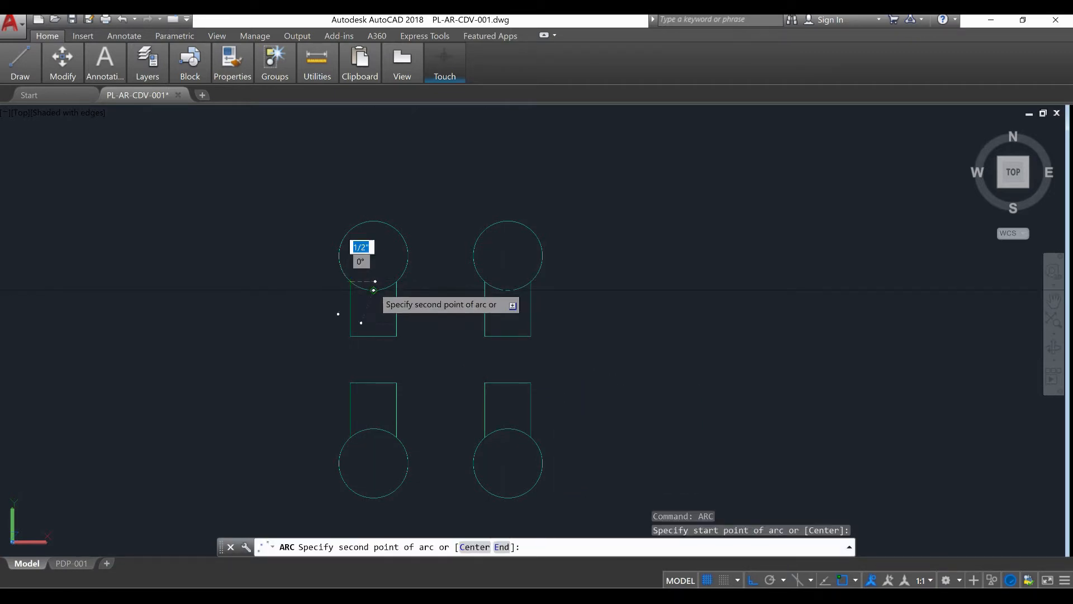
left_click(374, 290)
key("Escape")
right_click(394, 279)
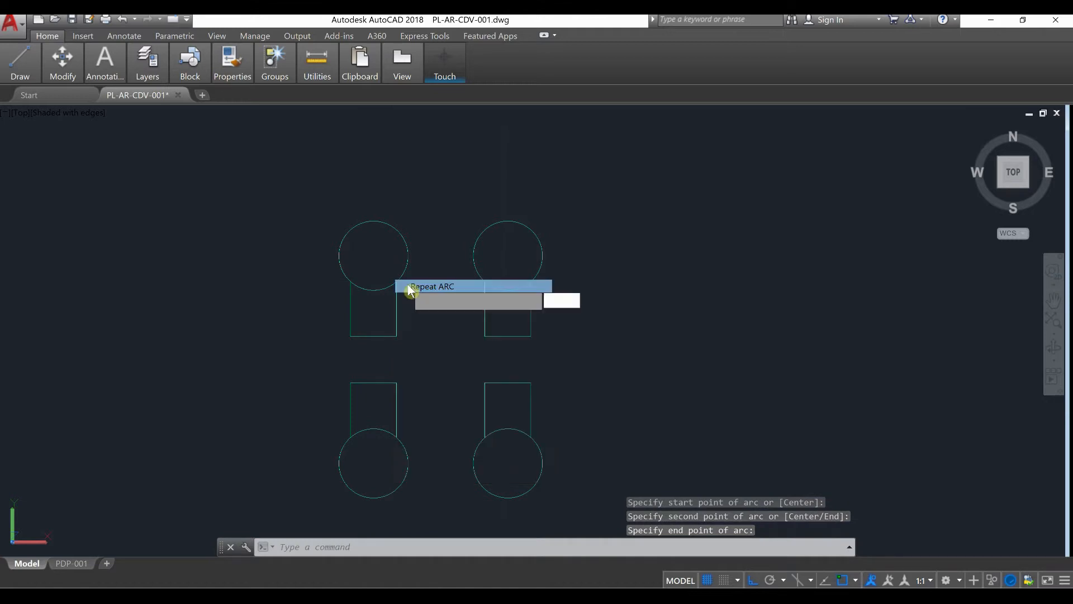
left_click(434, 284)
key("Escape")
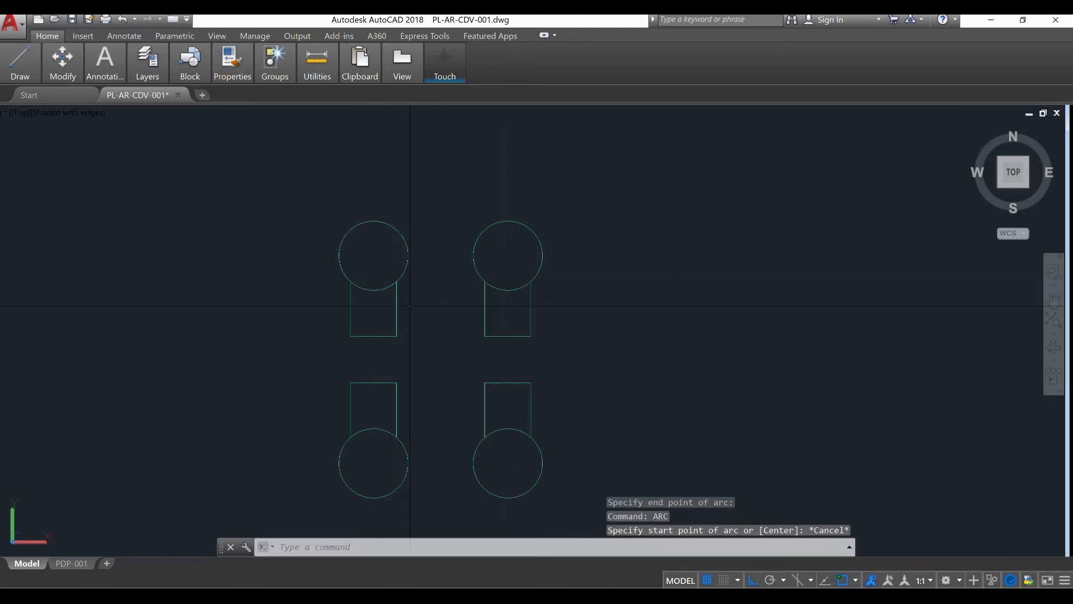
key("BackSpace")
Draw a three-point arc along the circle edge to close the northeast handle stem
left_click(444, 338)
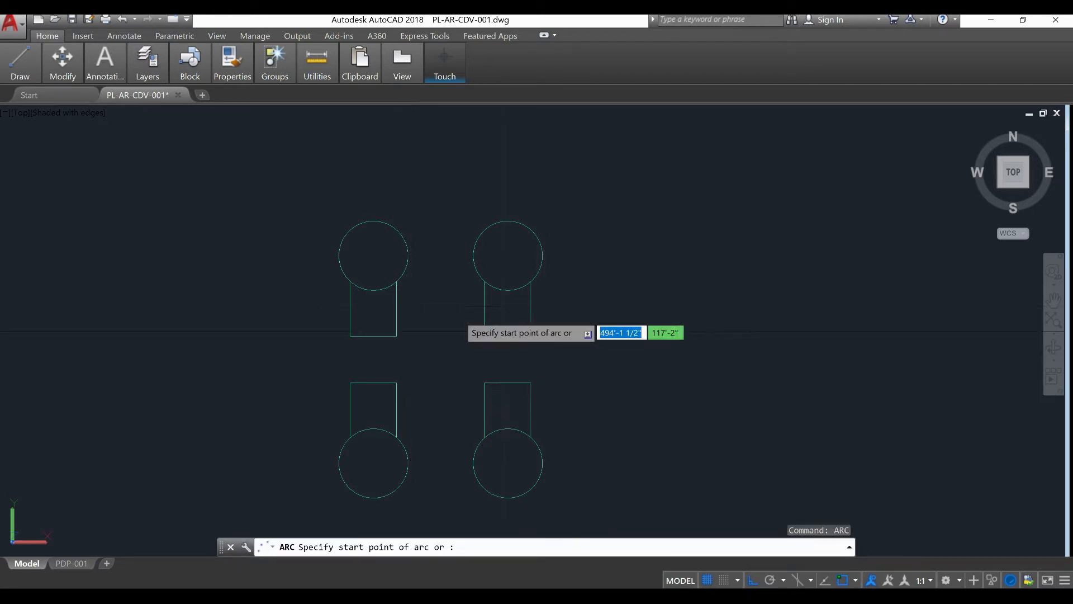
left_click(485, 281)
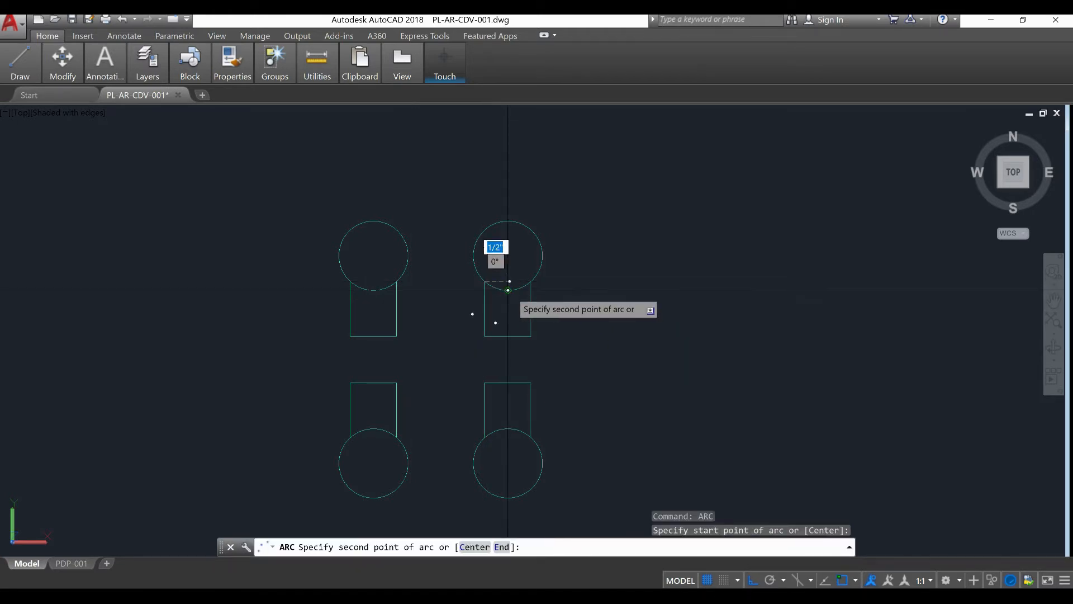
left_click(507, 290)
left_click(524, 282)
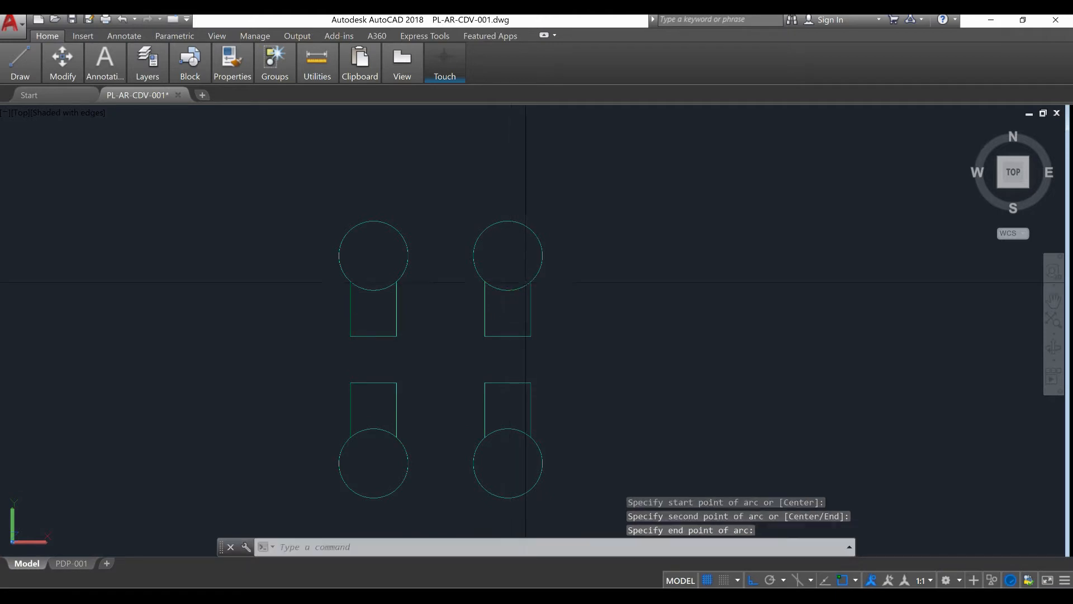
Draw a three-point arc along the circle edge to close the southwest handle stem
right_click(388, 185)
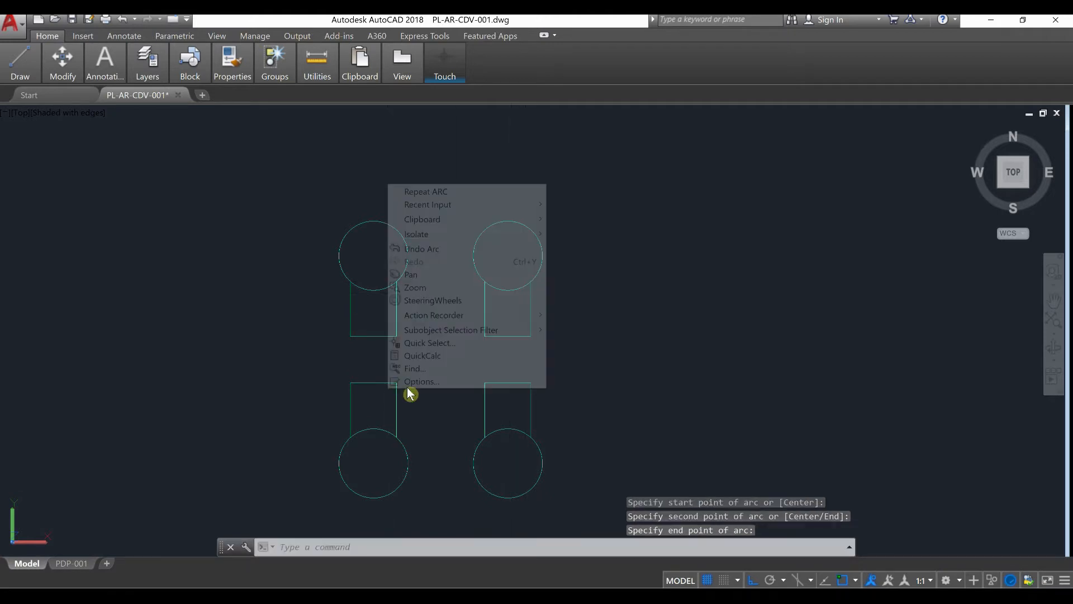
left_click(450, 192)
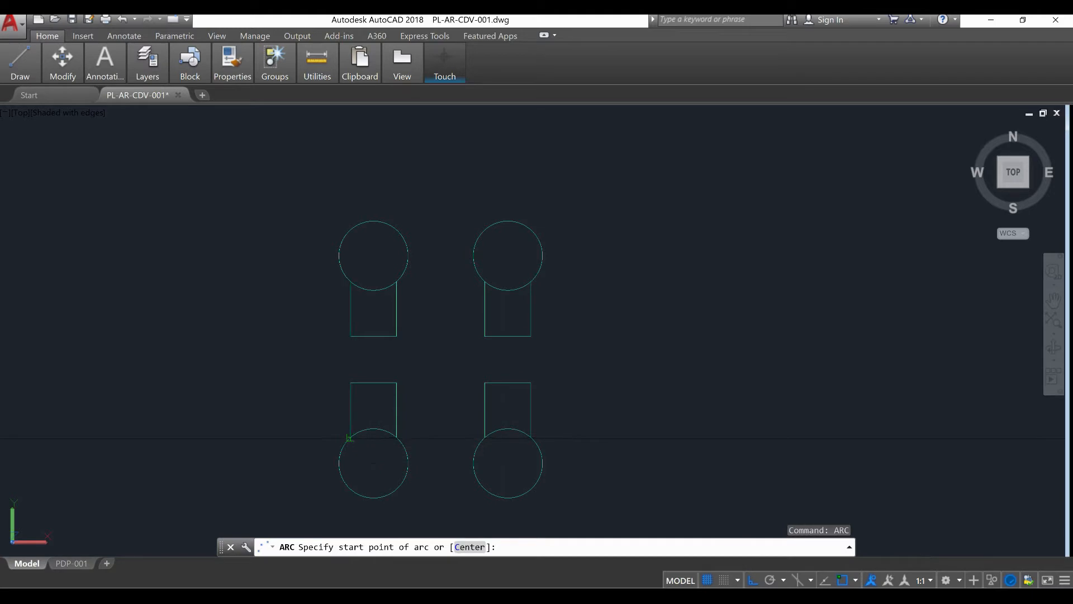
left_click(372, 430)
left_click(376, 437)
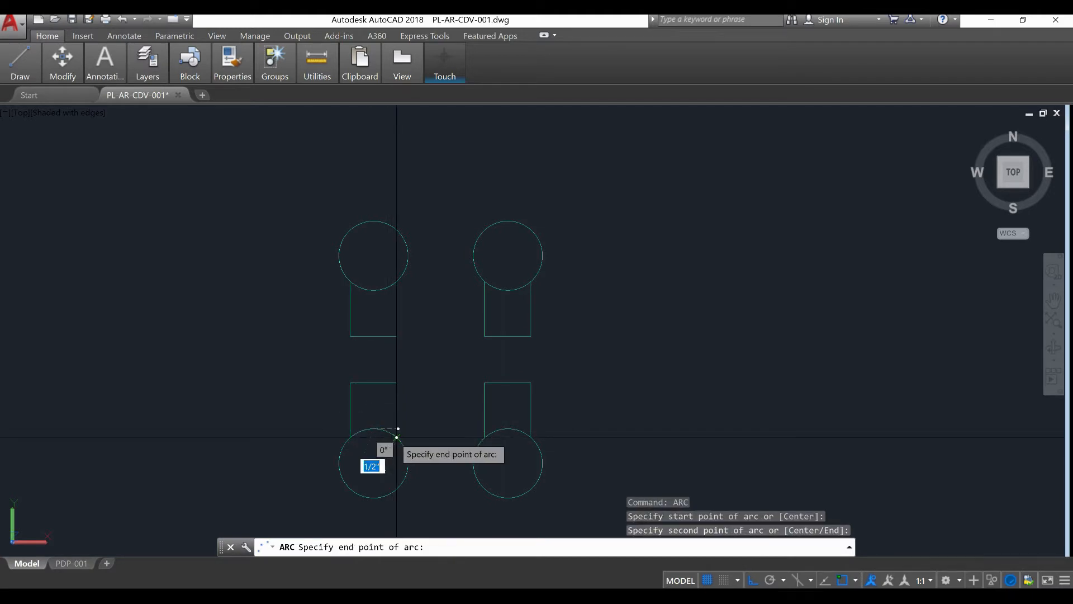
key("Escape")
Draw a three-point arc along the circle edge to close the southeast handle stem
right_click(445, 365)
left_click(464, 373)
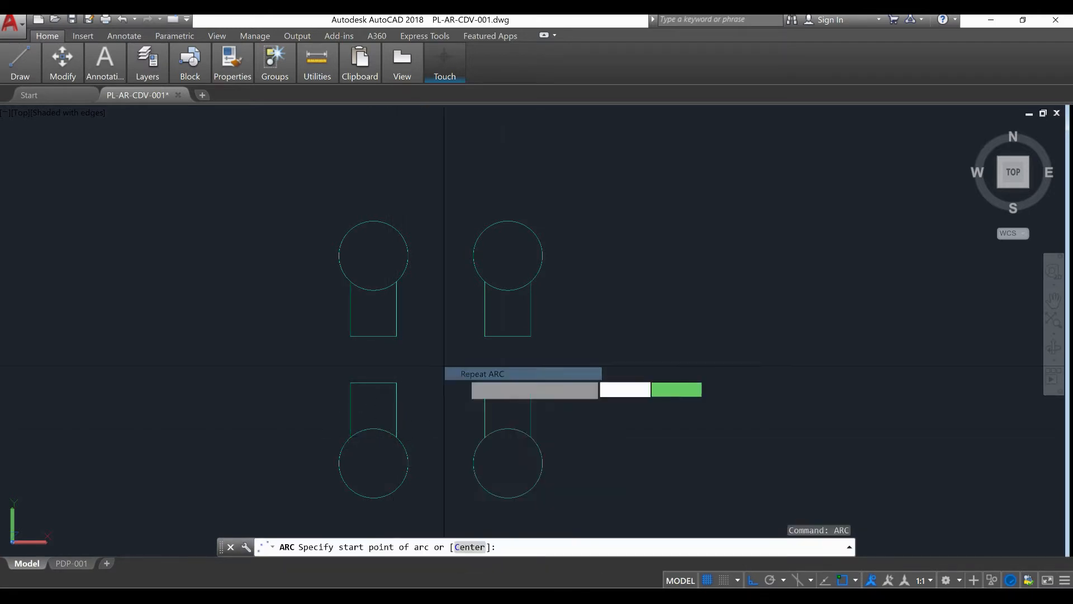
left_click(508, 429)
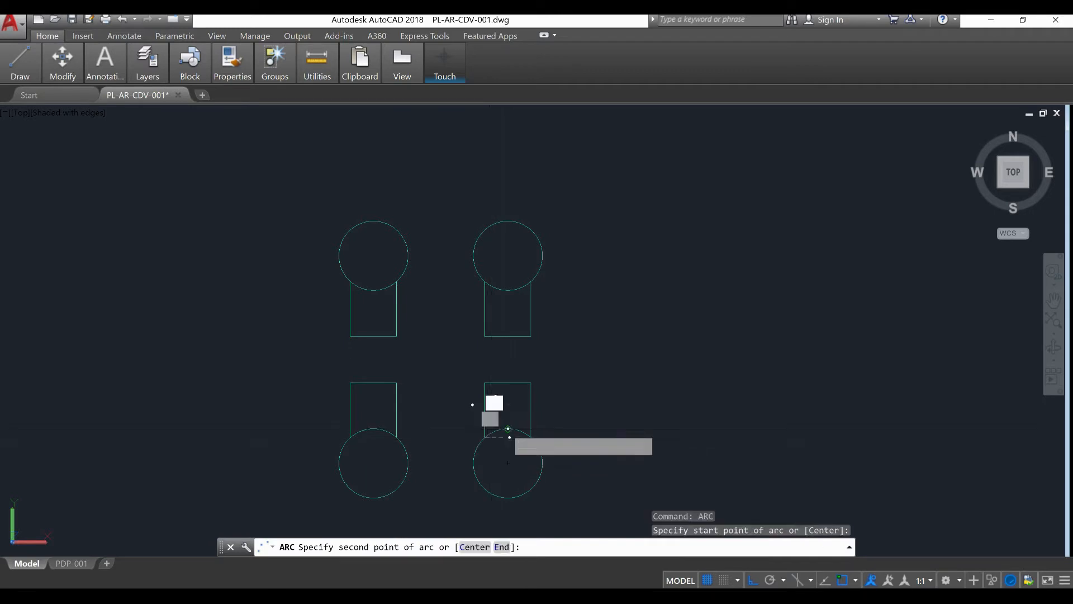
left_click(527, 431)
key("Escape")
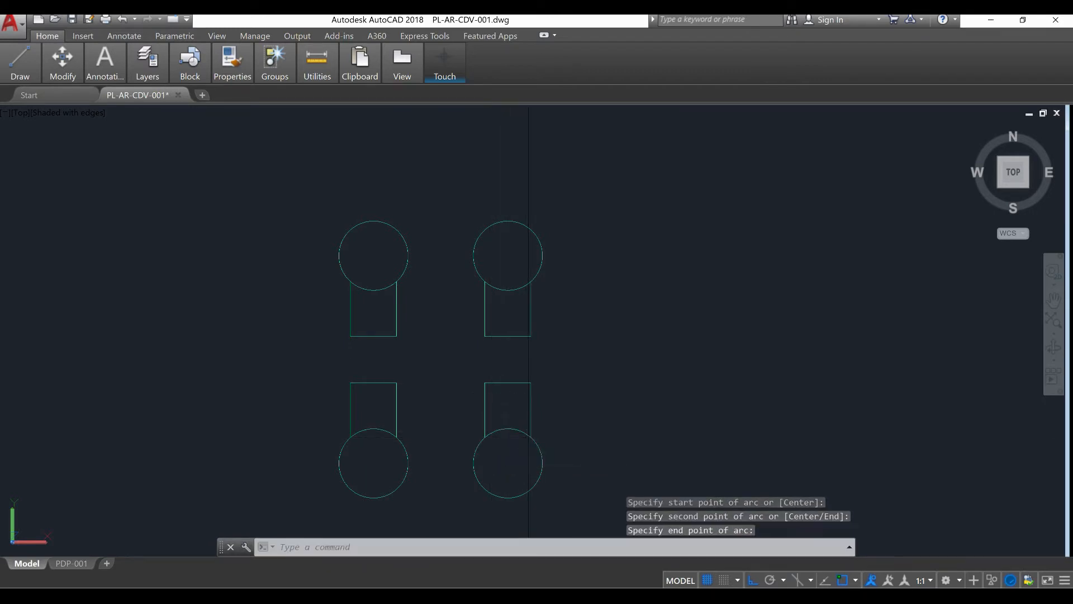
middle_click_drag(533, 421, 514, 370)
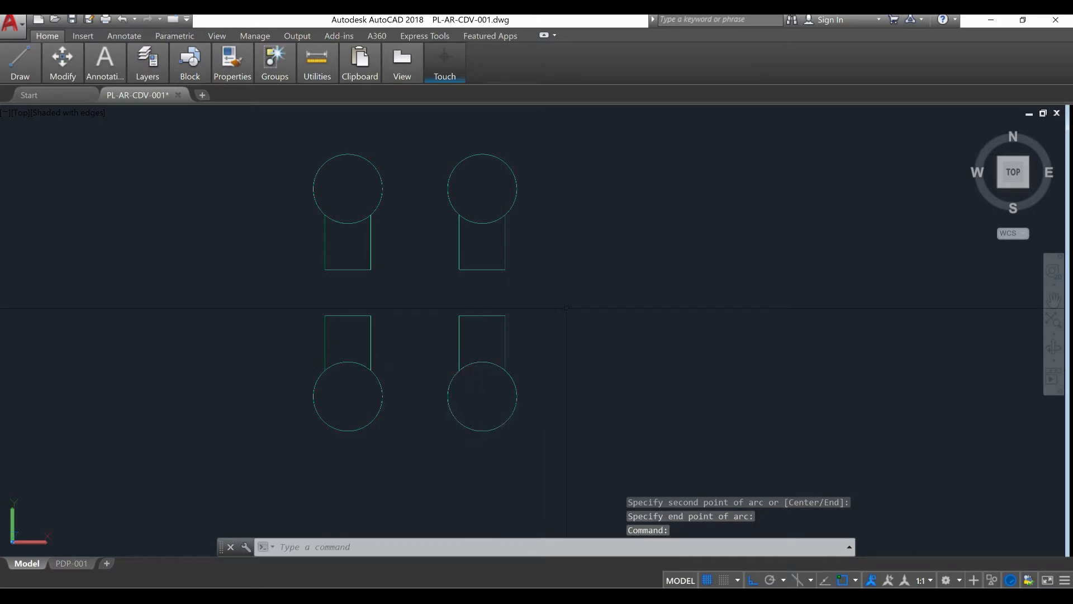
type("pe")
key("Return")
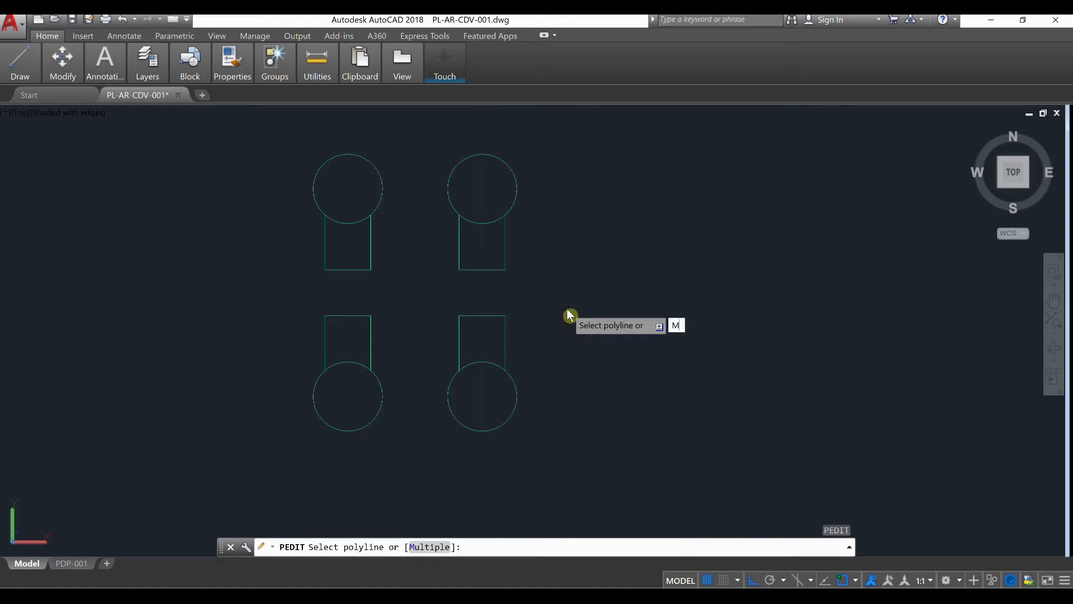
type("m")
key("Return")
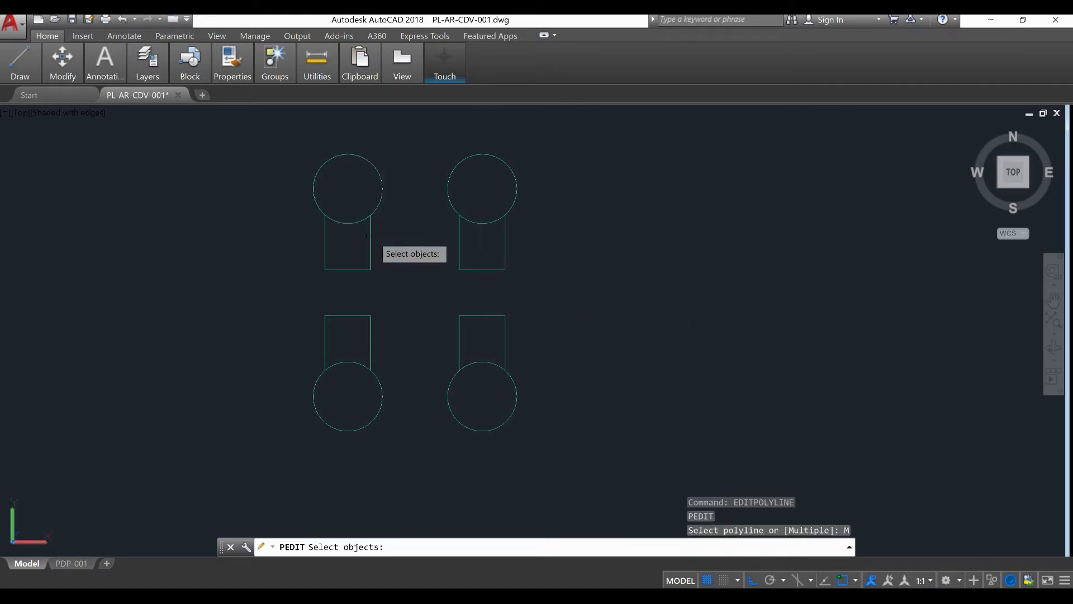
key("Escape")
key("Escape")
Move the two northern handle circles straight north, clear of their stems
left_click(505, 194)
left_click(340, 152)
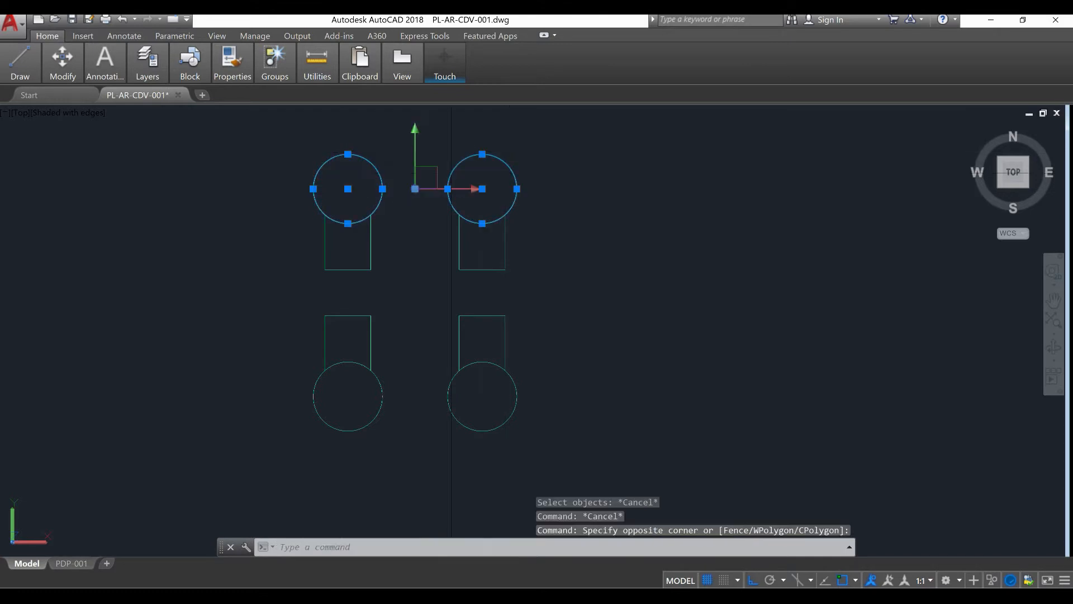
type("m")
key("Return")
left_click(594, 225)
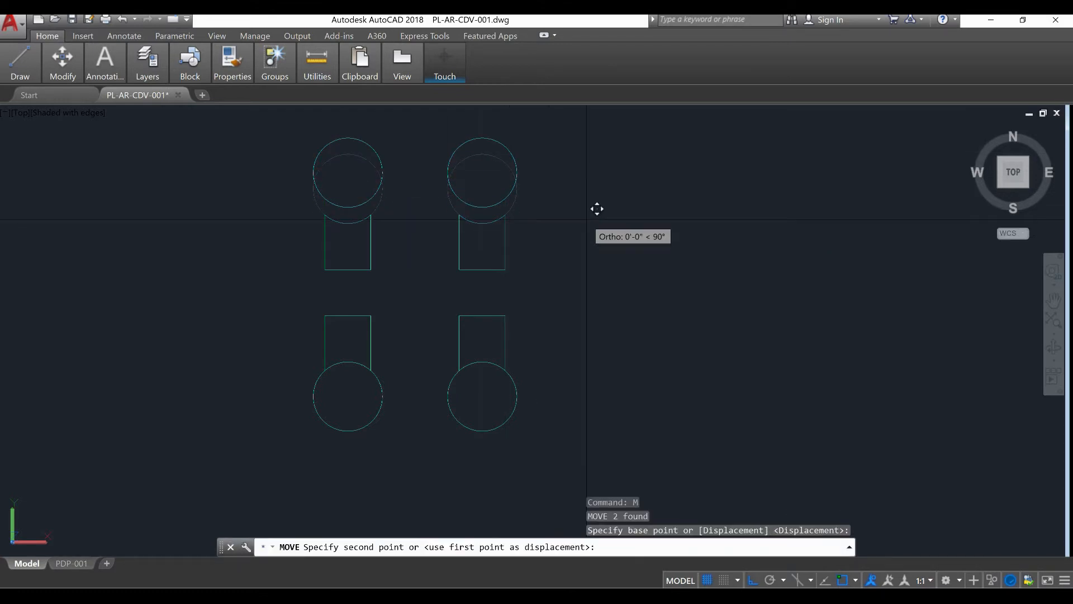
left_click(594, 209)
Move the two southern handle circles straight south, clear of their stems
left_click(591, 447)
left_click(306, 417)
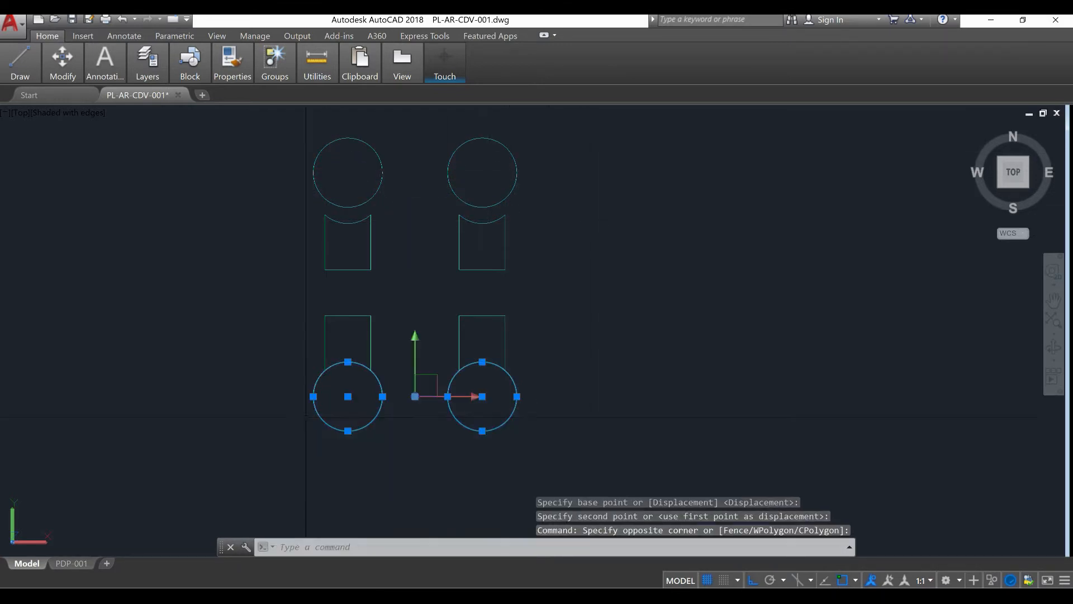
key("Return")
left_click(600, 360)
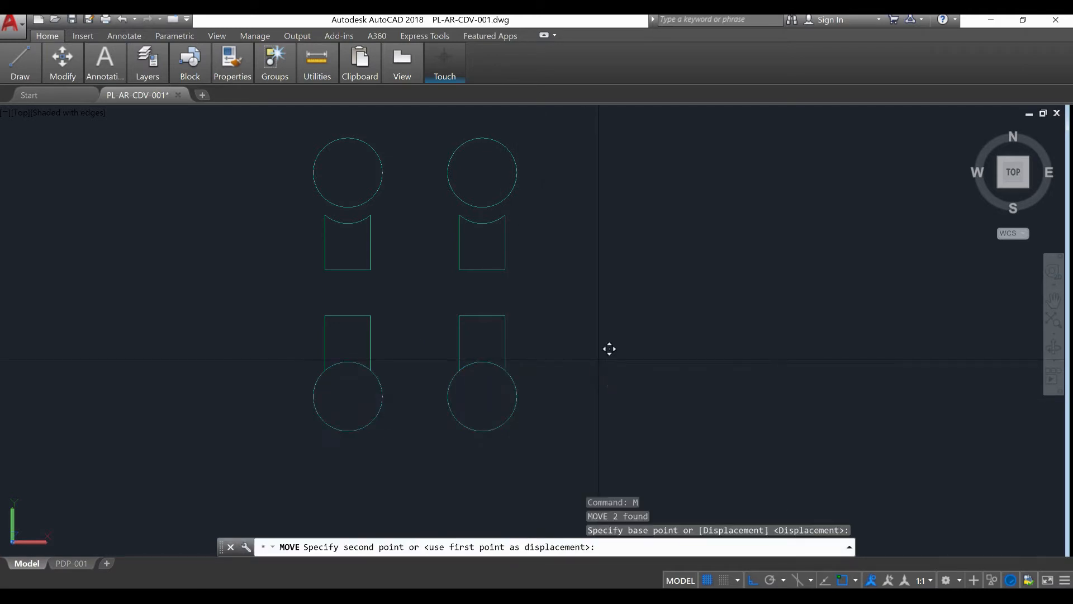
left_click(600, 392)
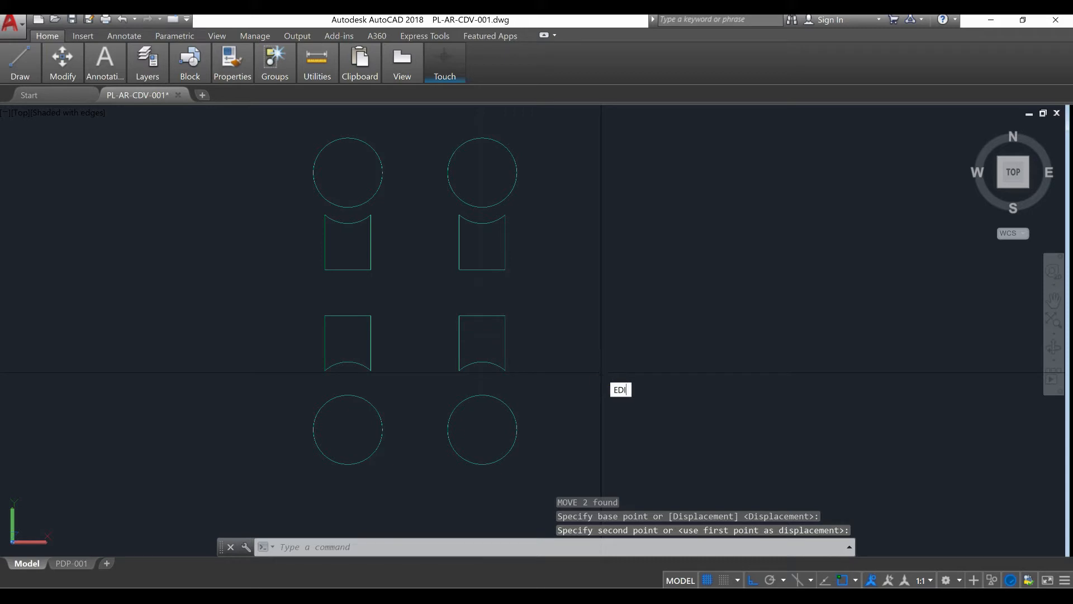
Join the lines and arcs of the four handle stems into closed polylines with a multiple polyline edit, keeping zero fuzz distance
key("Return")
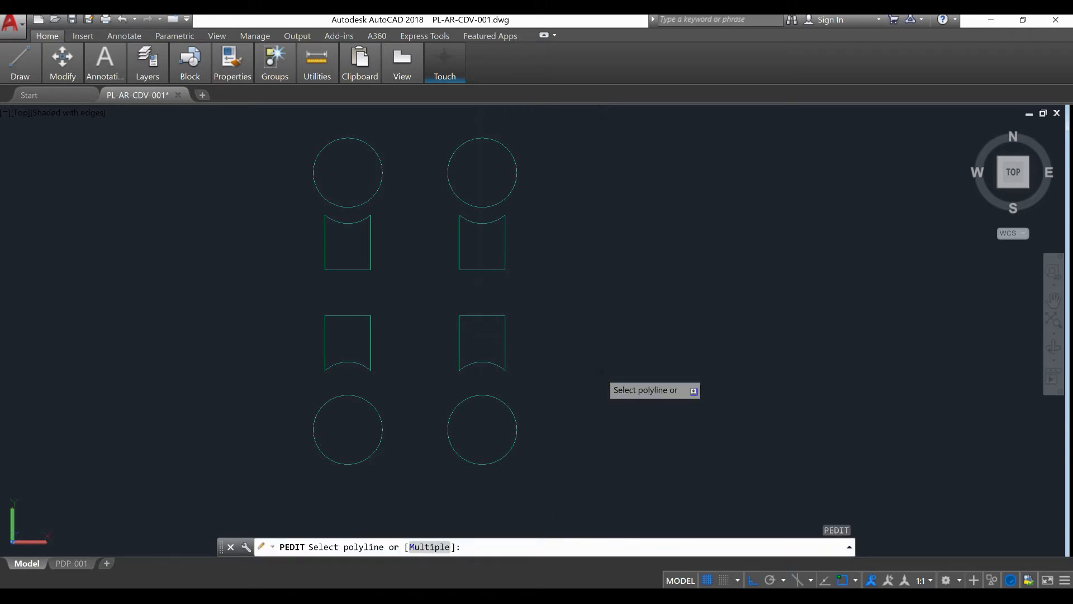
type("M")
key("Return")
left_click(622, 371)
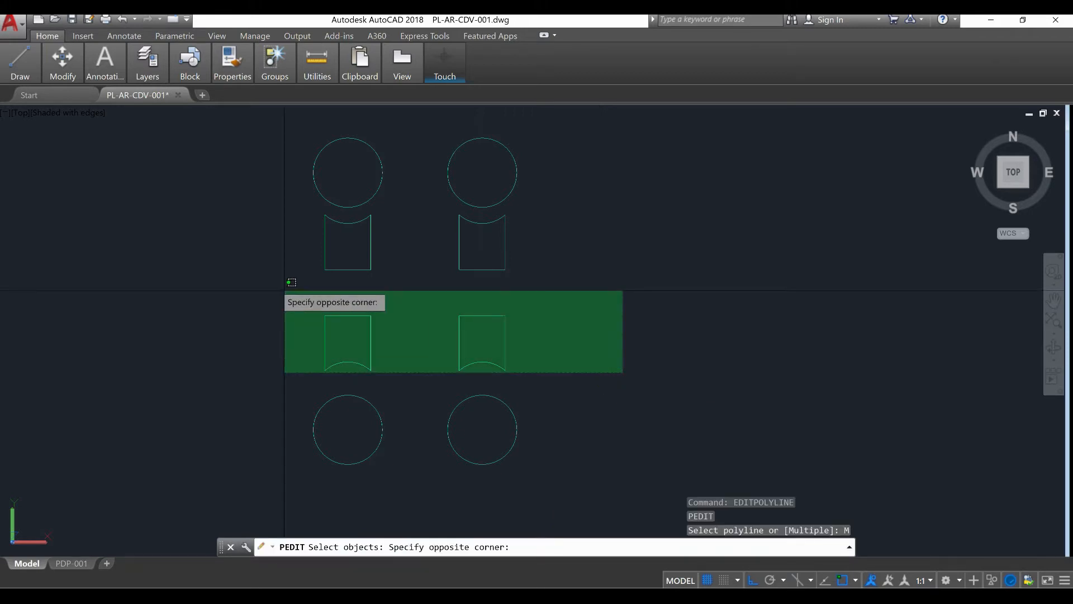
left_click(250, 215)
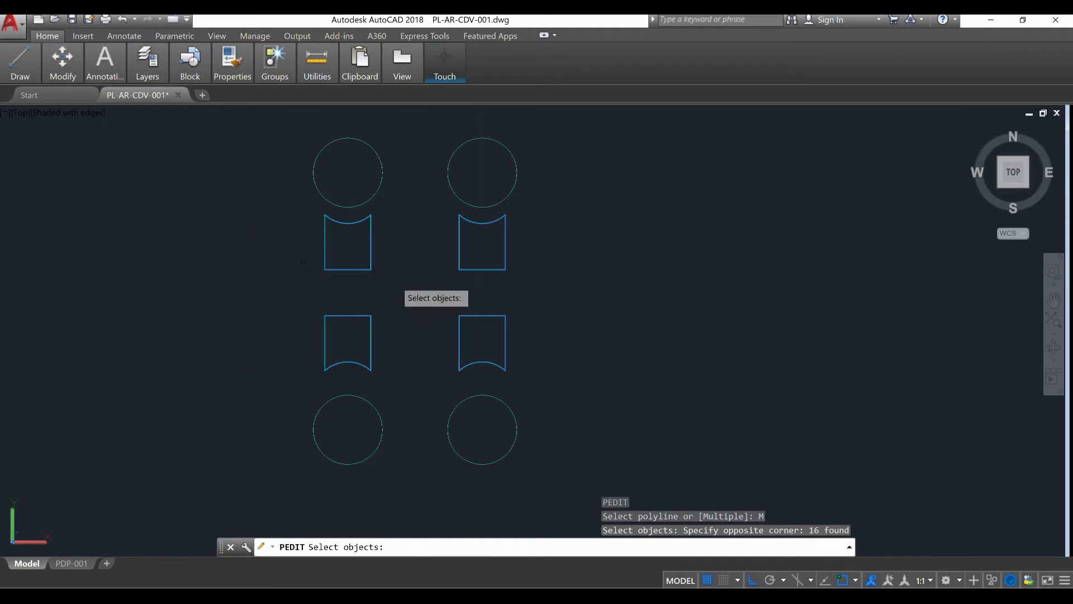
key("Return")
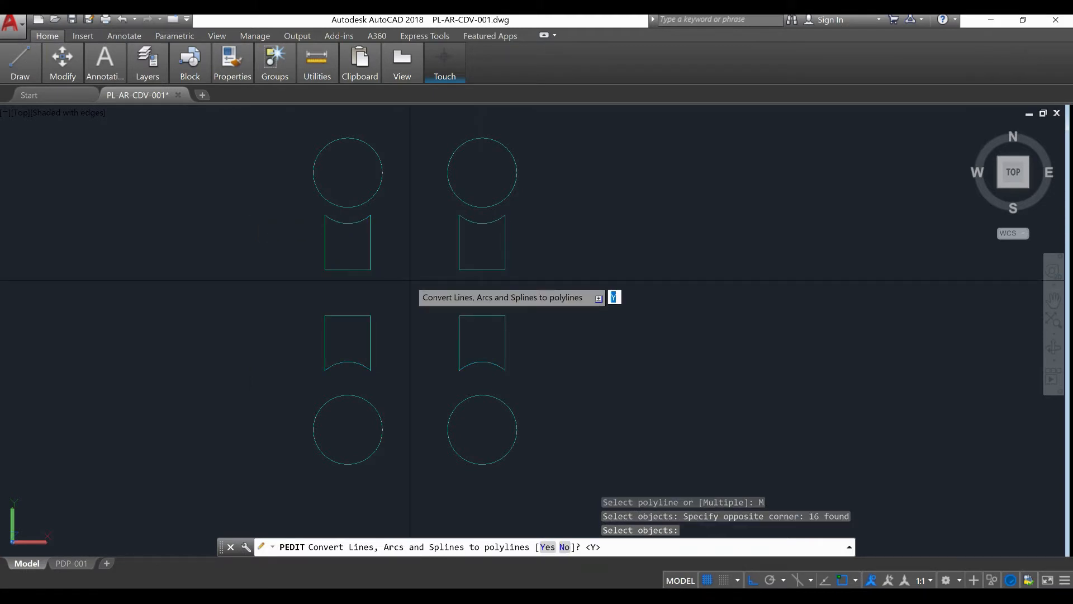
key("Return")
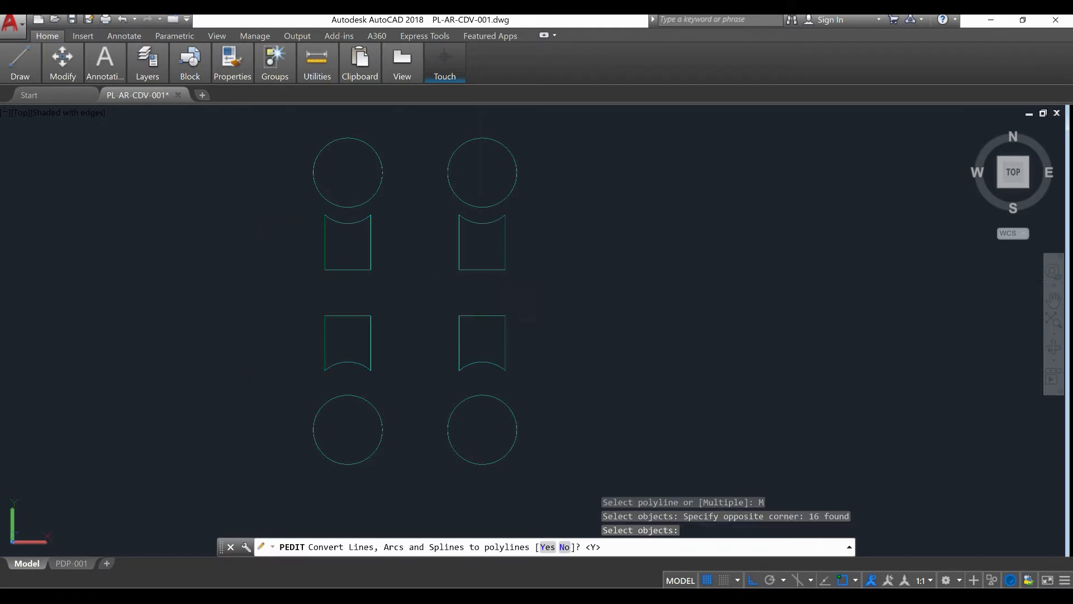
left_click(437, 347)
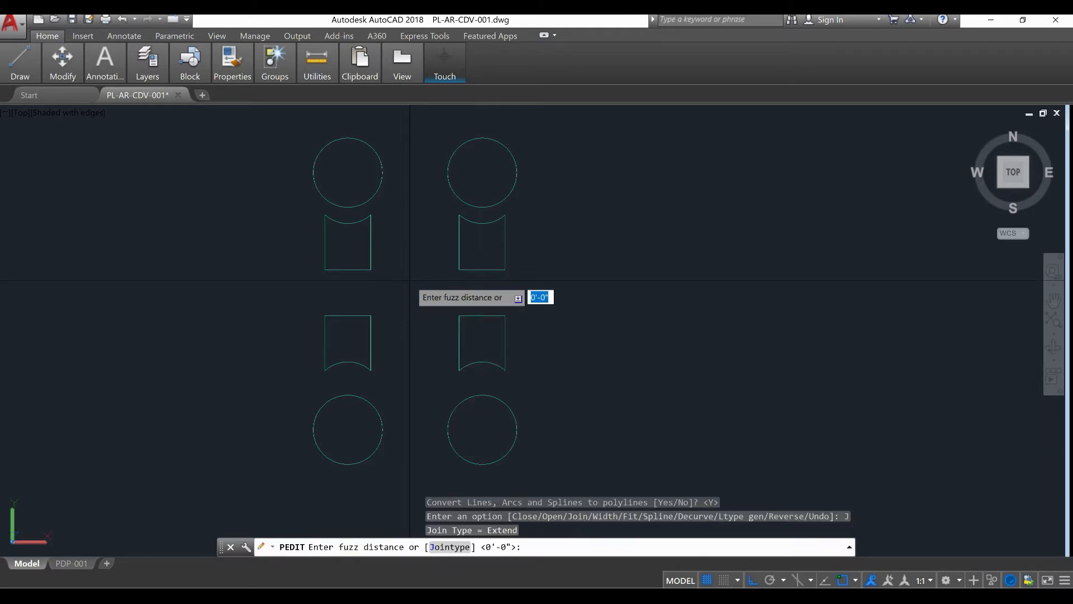
key("Return")
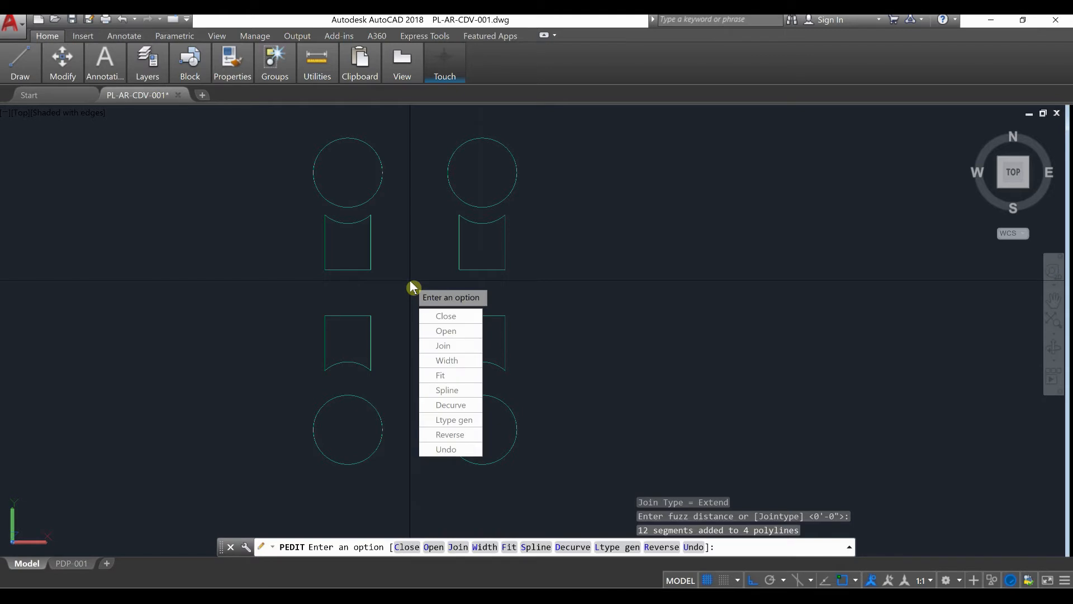
key("Return")
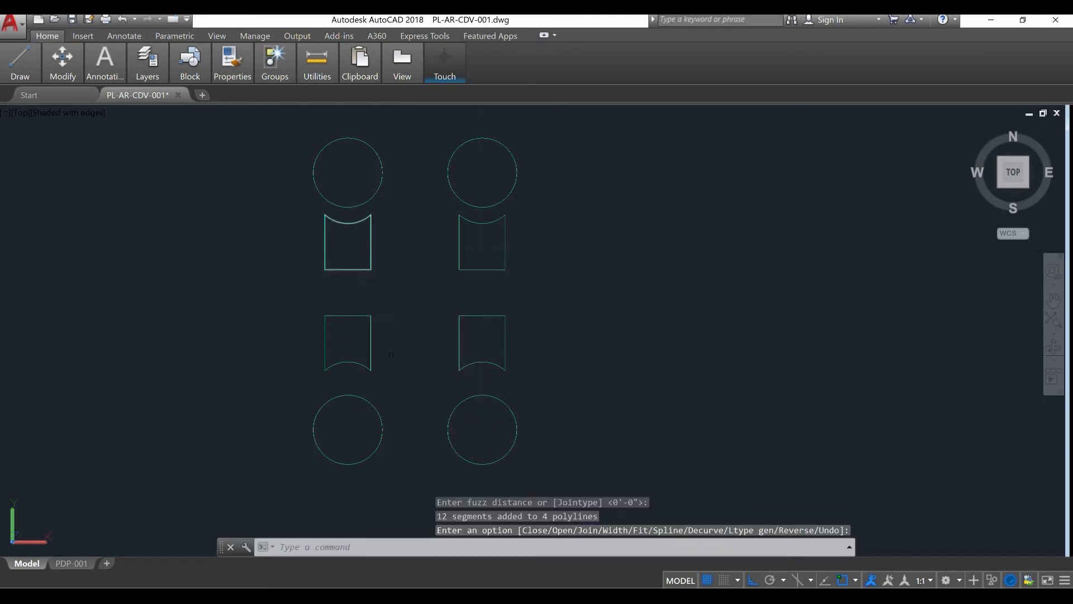
left_click(526, 288)
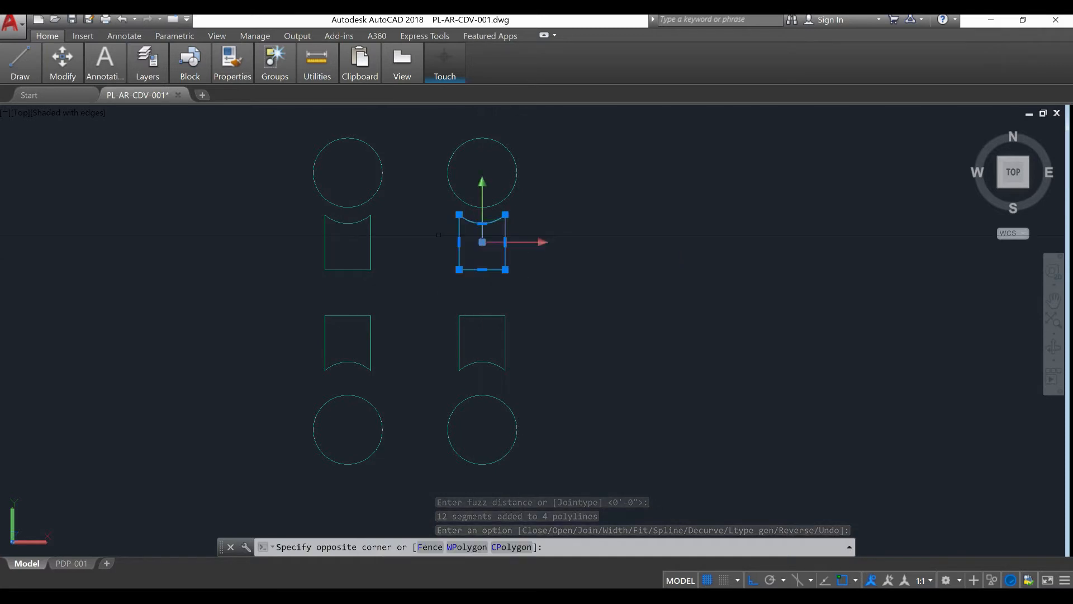
left_click(438, 235)
key("Return")
key("Escape")
key("Escape")
Move the two northern handle circles straight south so their lower quadrants sit on the arcs of their stems
left_click(562, 186)
left_click(164, 137)
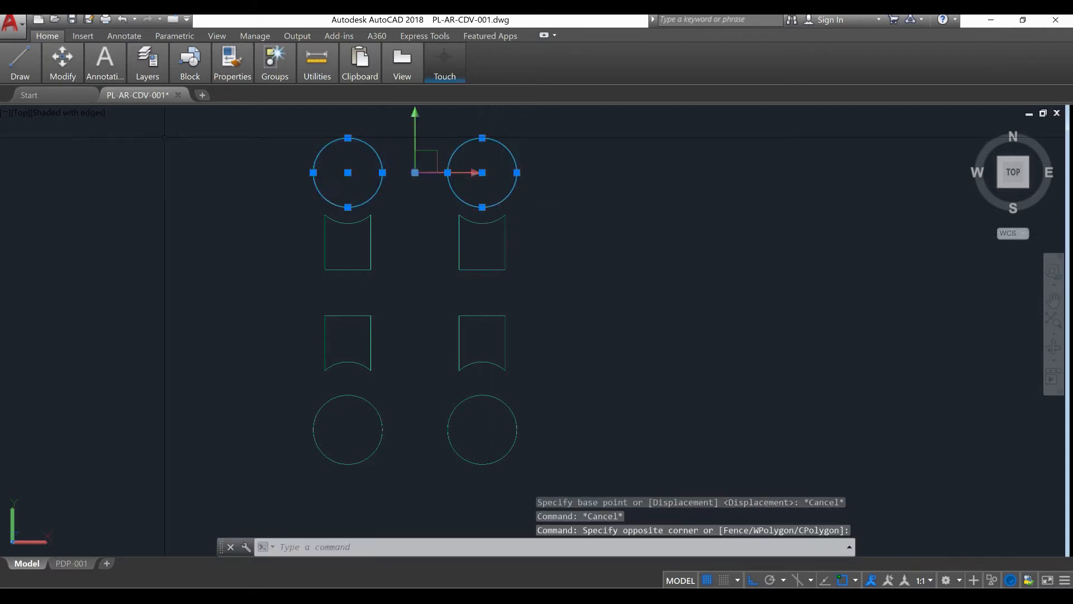
type("m")
key("Return")
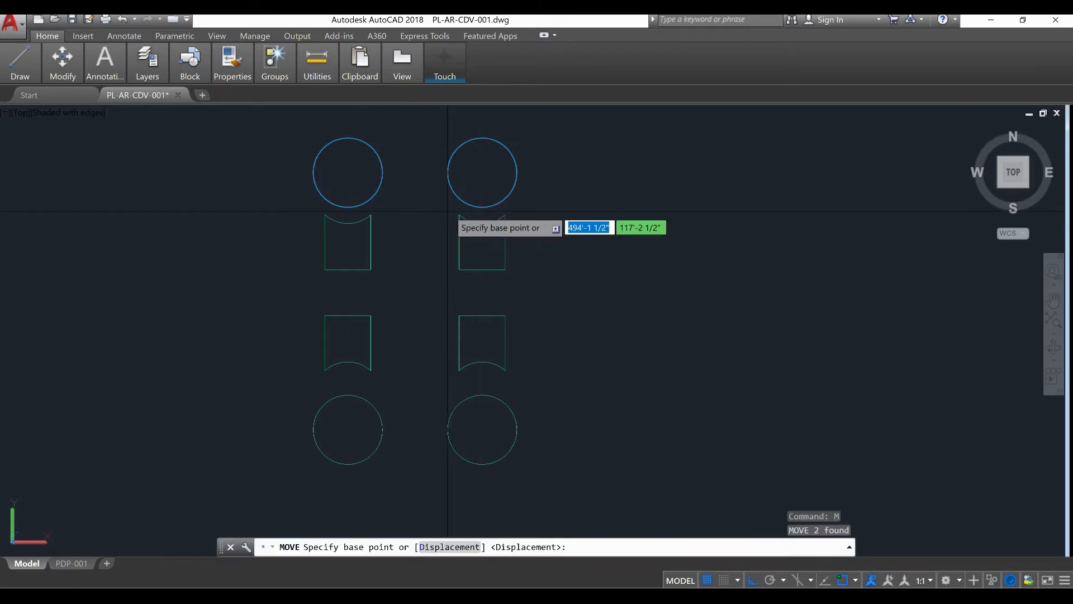
left_click(482, 207)
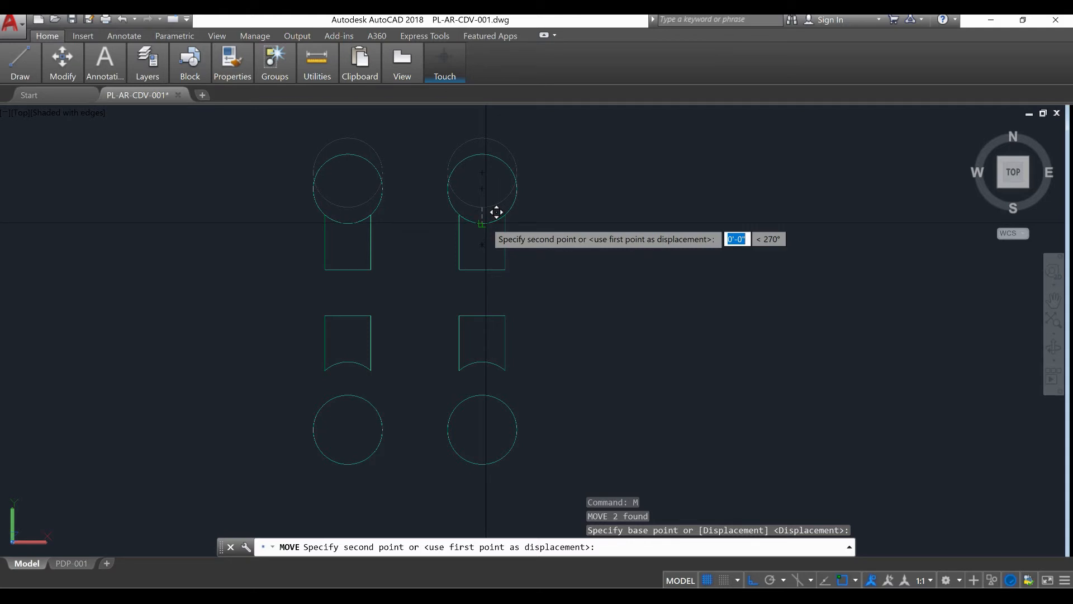
left_click(484, 223)
Move the two southern handle circles straight north so their upper quadrants sit on the arcs of their stems
left_click(581, 466)
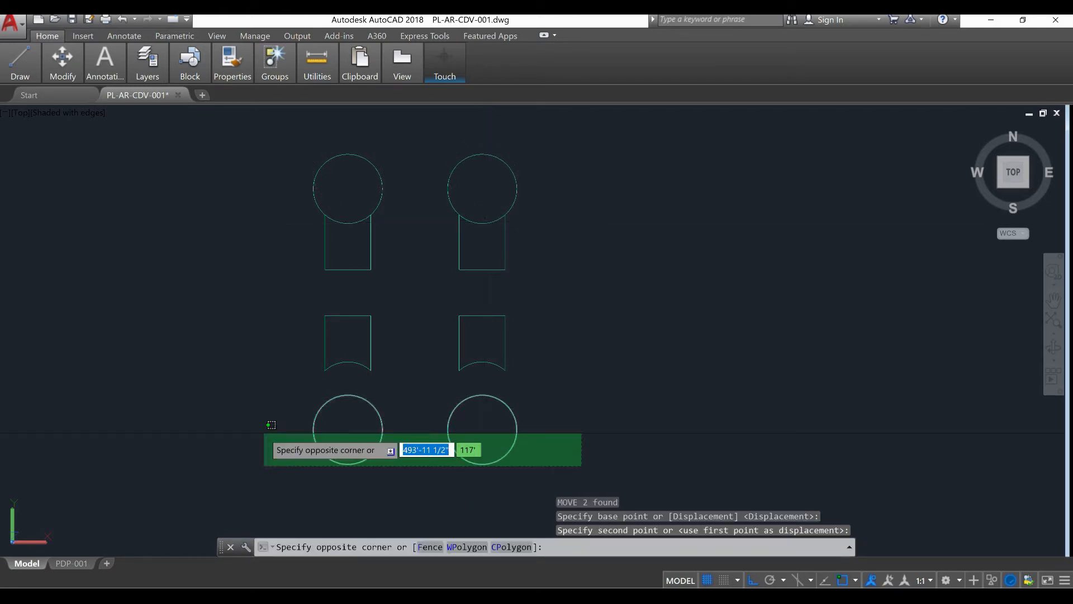
left_click(263, 432)
type("M")
key("Return")
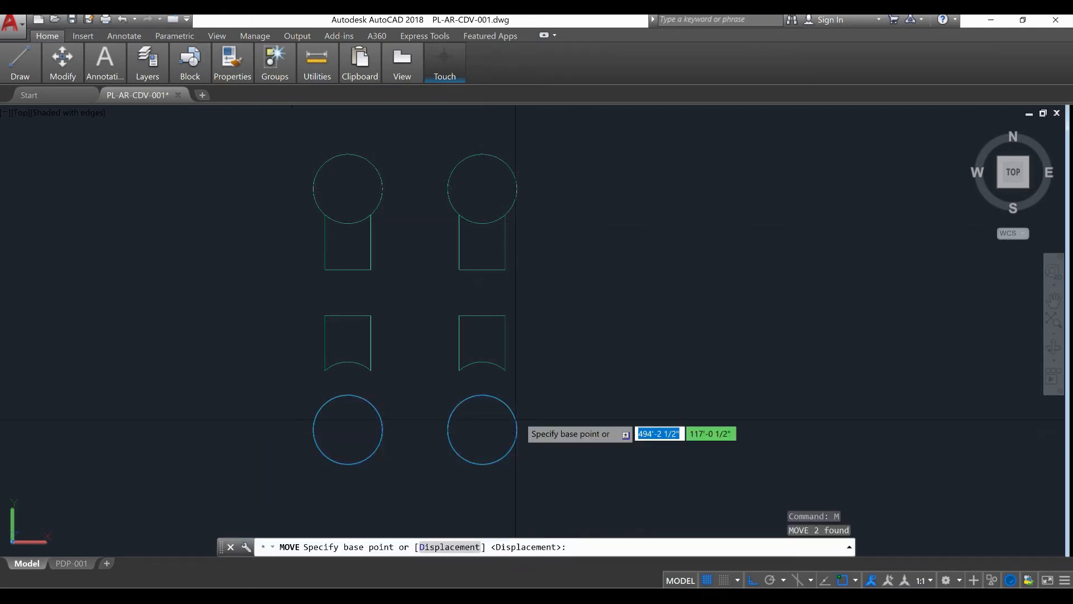
left_click(482, 395)
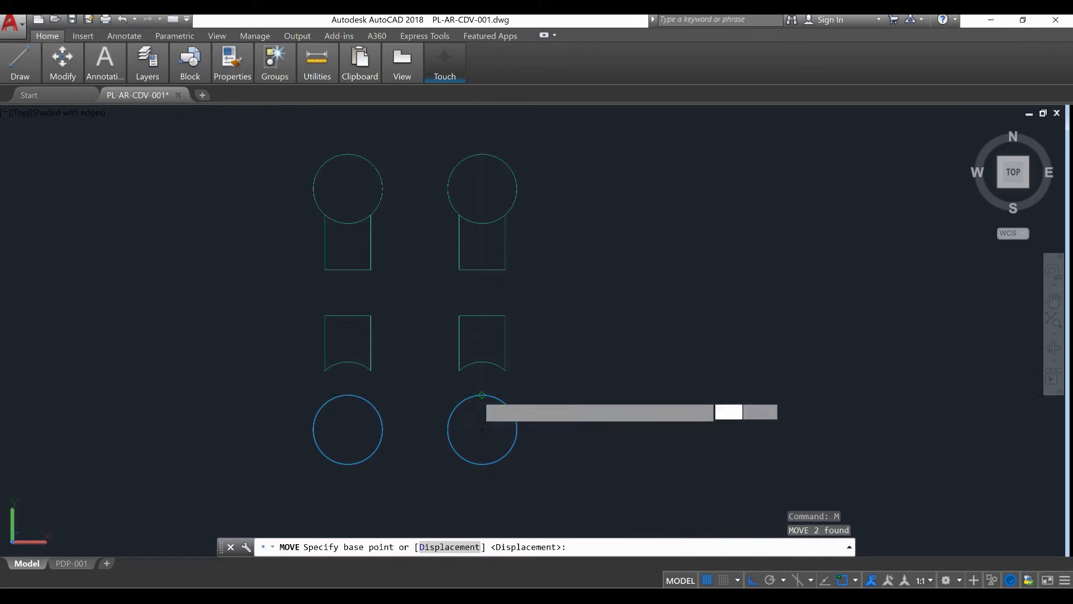
key("Escape")
key("Escape")
key("Escape")
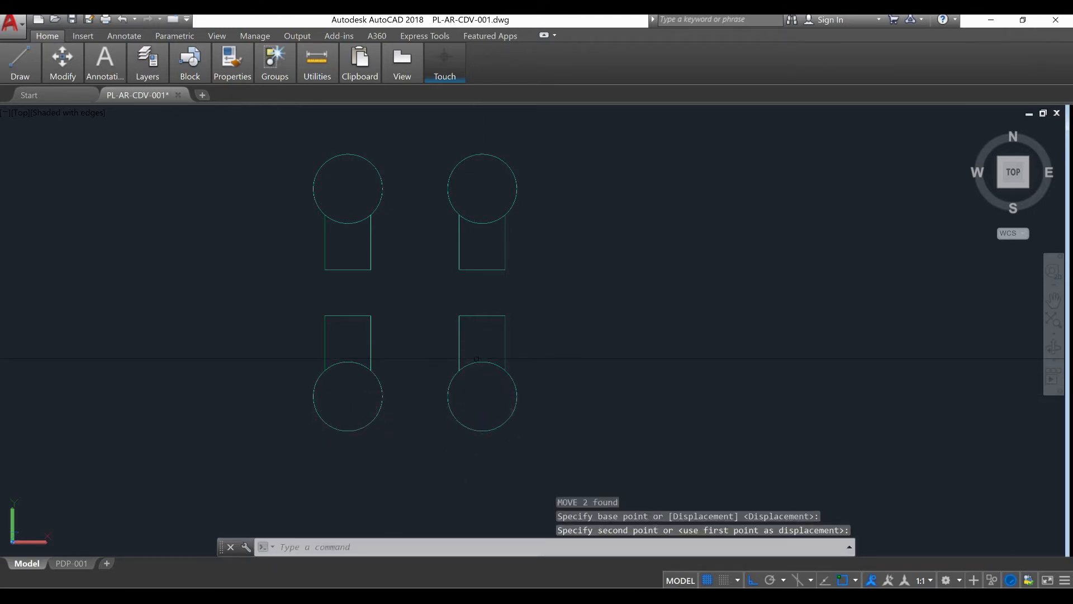
Move all four handle outlines straight north onto the double door so the stems meet the faces of the leaves at the centre
scroll(432, 441, "down", 8)
scroll(432, 422, "up", 4)
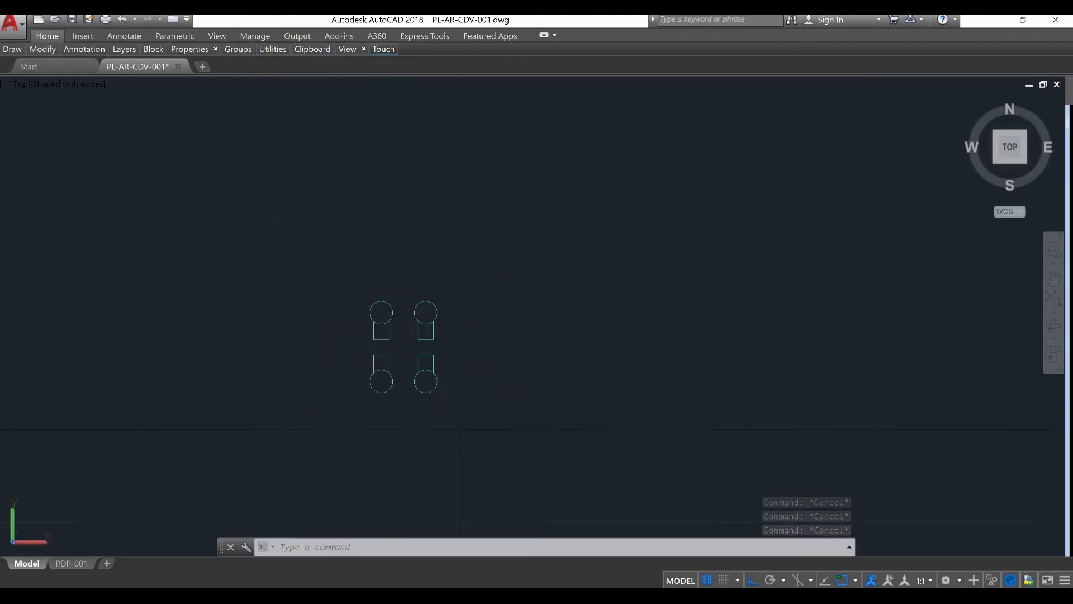
left_click(532, 427)
left_click(290, 278)
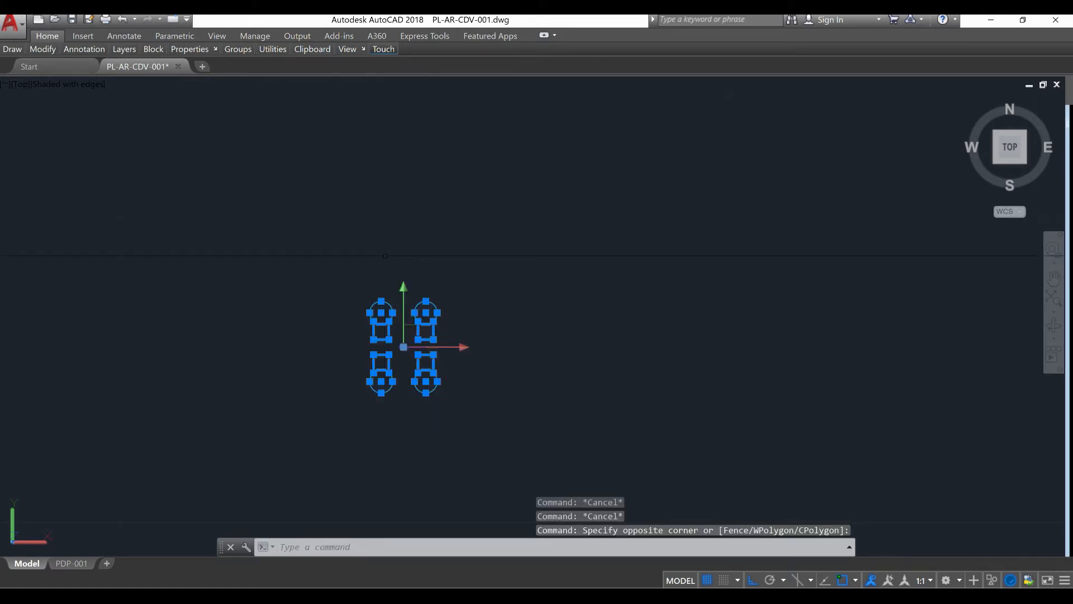
type("M")
key("Return")
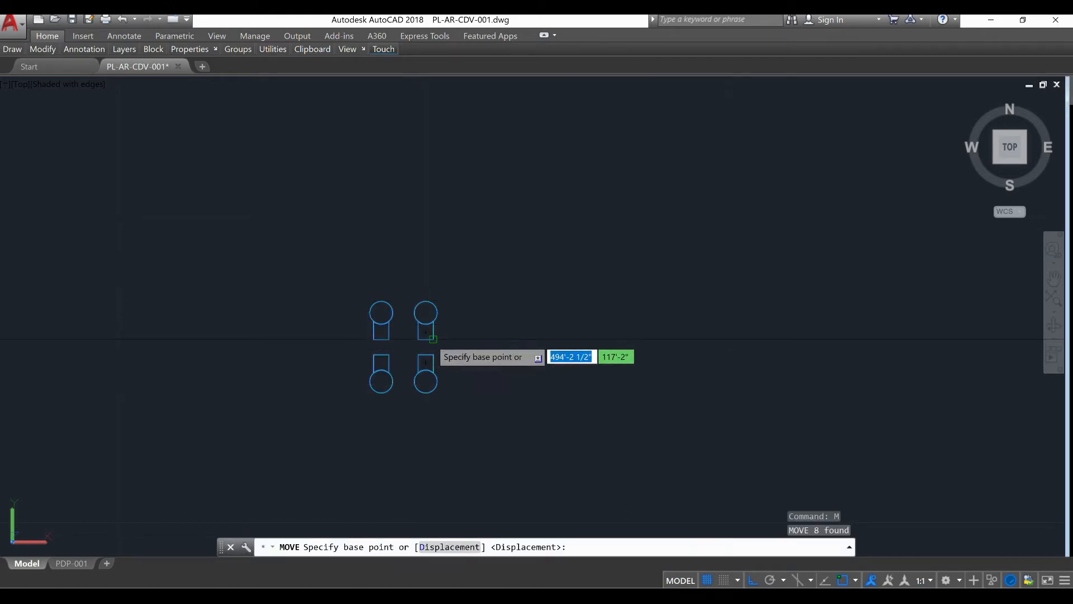
left_click(437, 329)
scroll(441, 307, "down", 5)
middle_click_drag(444, 290, 405, 390)
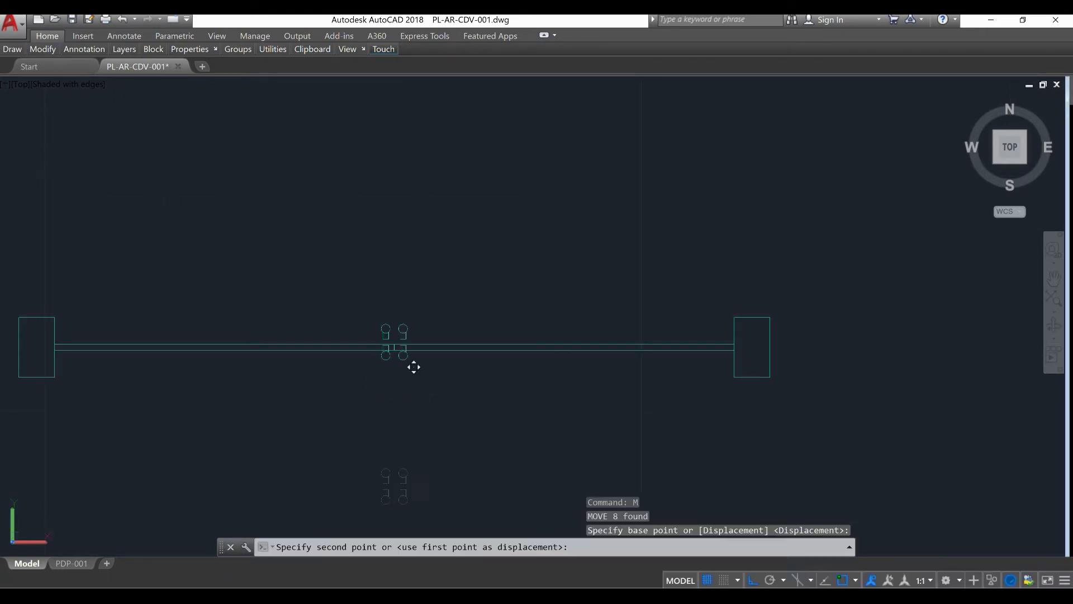
scroll(413, 360, "up", 2)
scroll(413, 353, "up", 4)
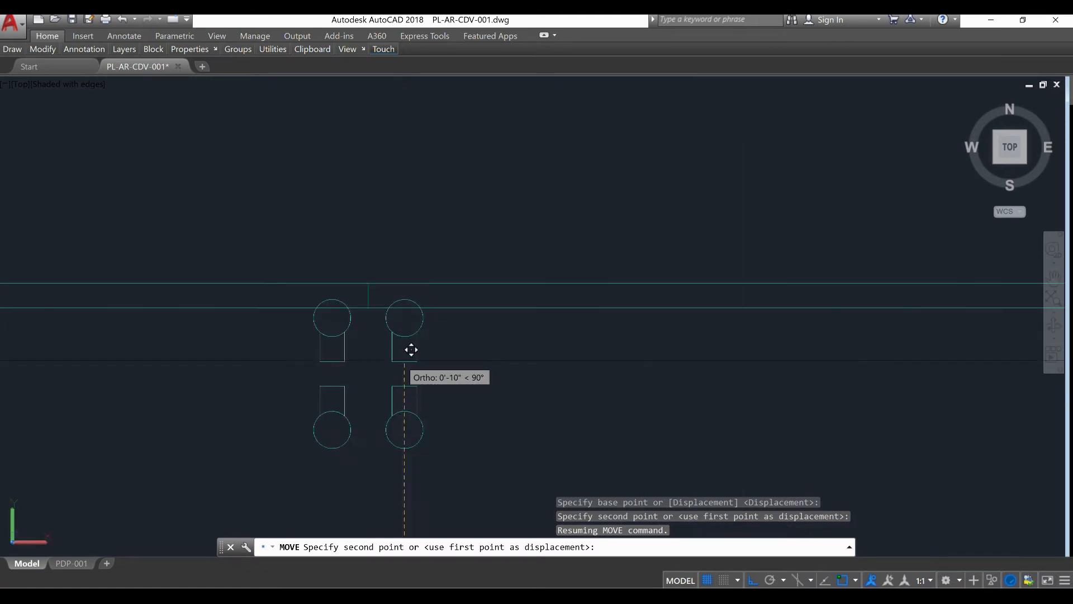
left_click(414, 270)
scroll(454, 291, "down", 2)
scroll(456, 292, "down", 6)
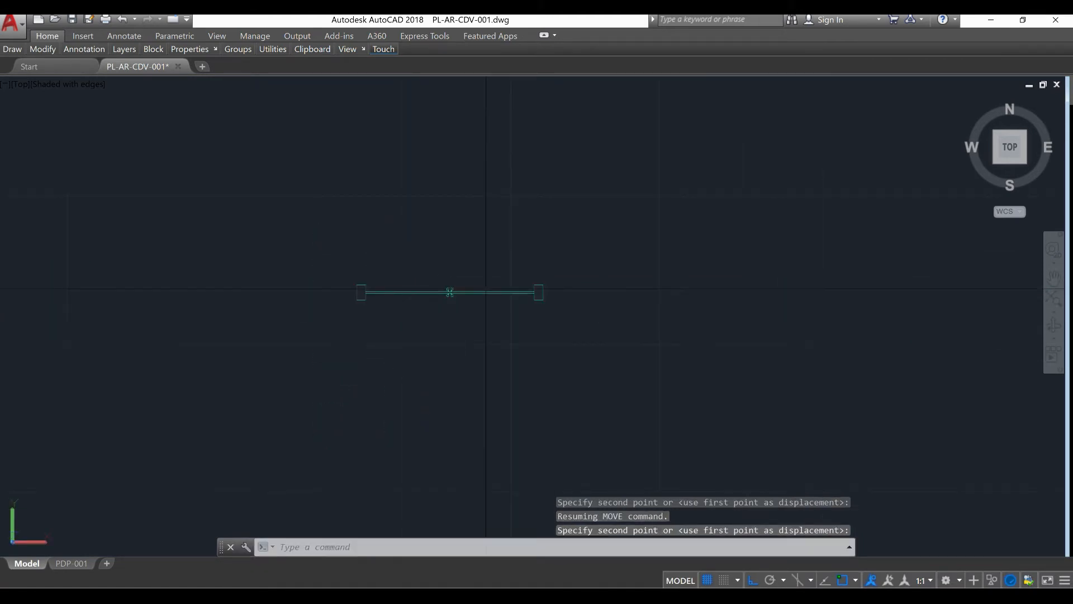
Draw a rectangle from the outer northwest corner of the west frame to the outer southeast corner of the east frame
left_click(576, 319)
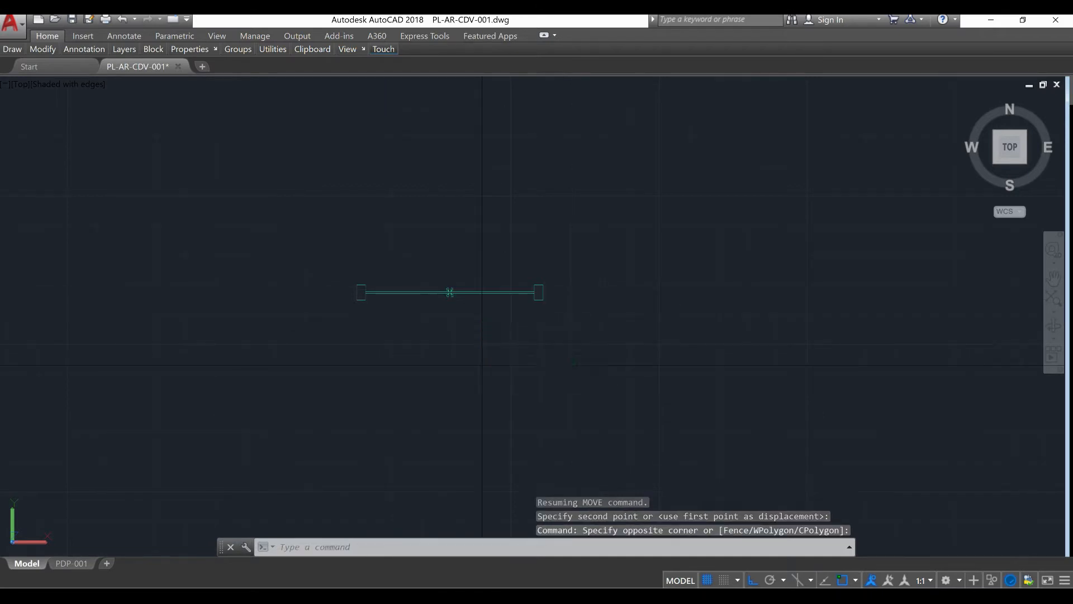
type("Rec")
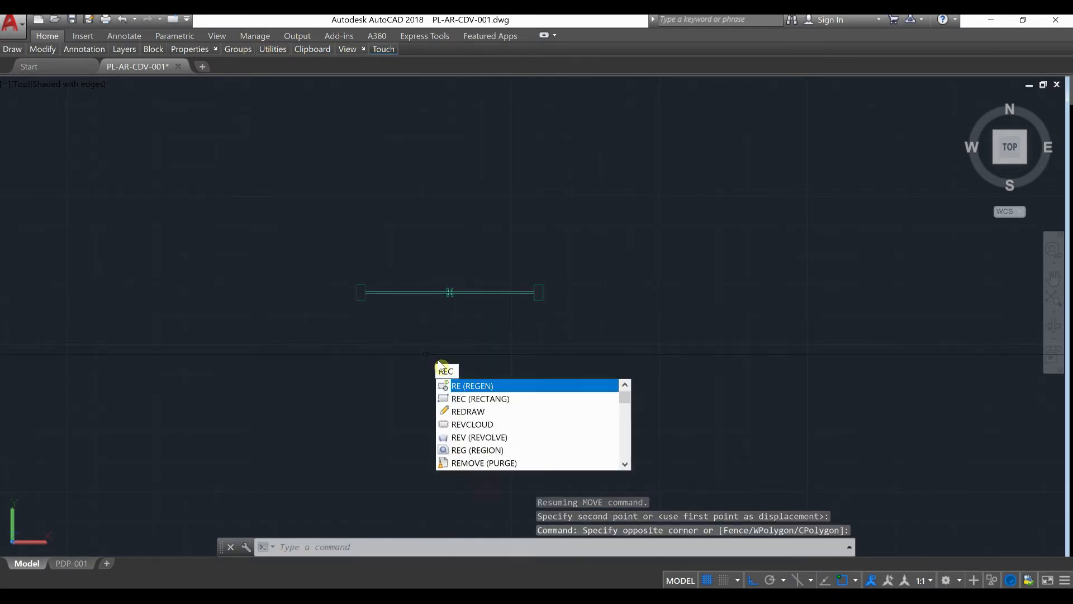
key("Return")
scroll(357, 302, "up", 6)
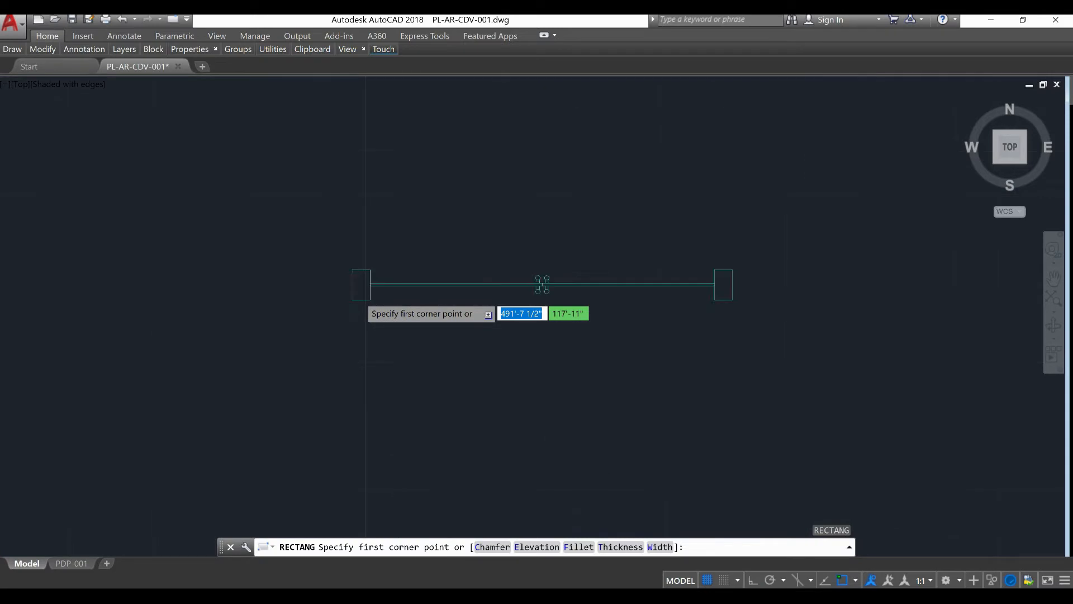
left_click(344, 240)
scroll(344, 240, "down", 4)
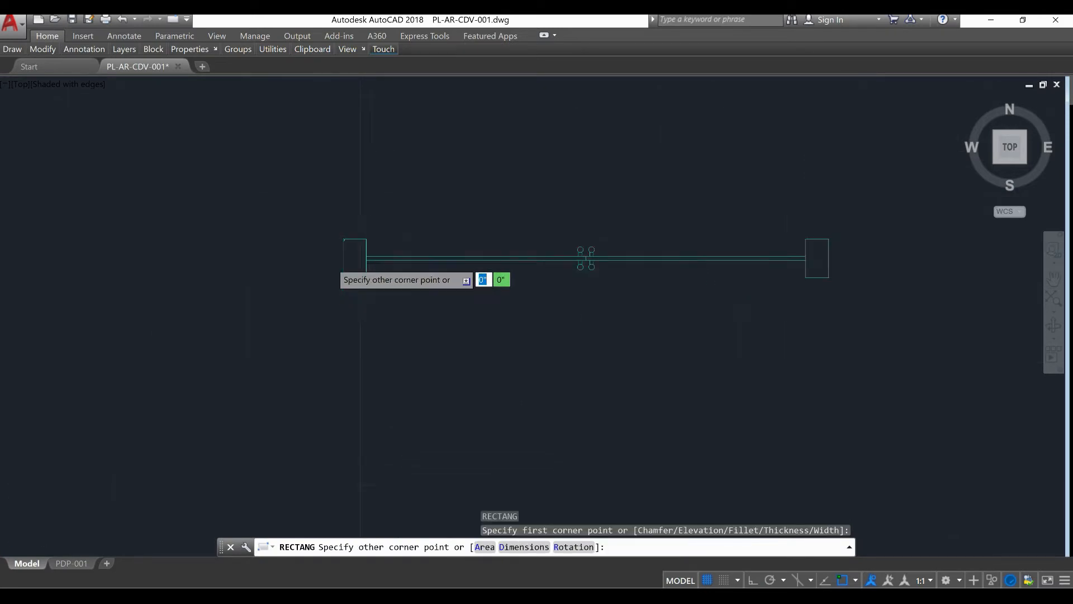
scroll(647, 288, "up", 3)
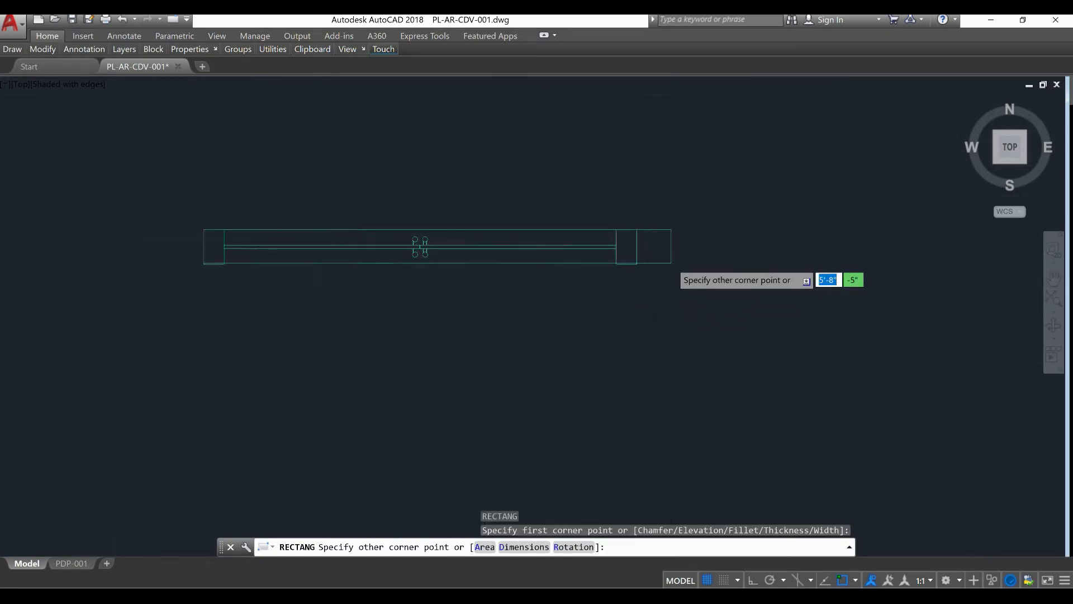
left_click(621, 264)
Move the long rectangle straight north, clear of the door outlines
left_click(494, 218)
left_click(485, 214)
scroll(559, 246, "down", 2)
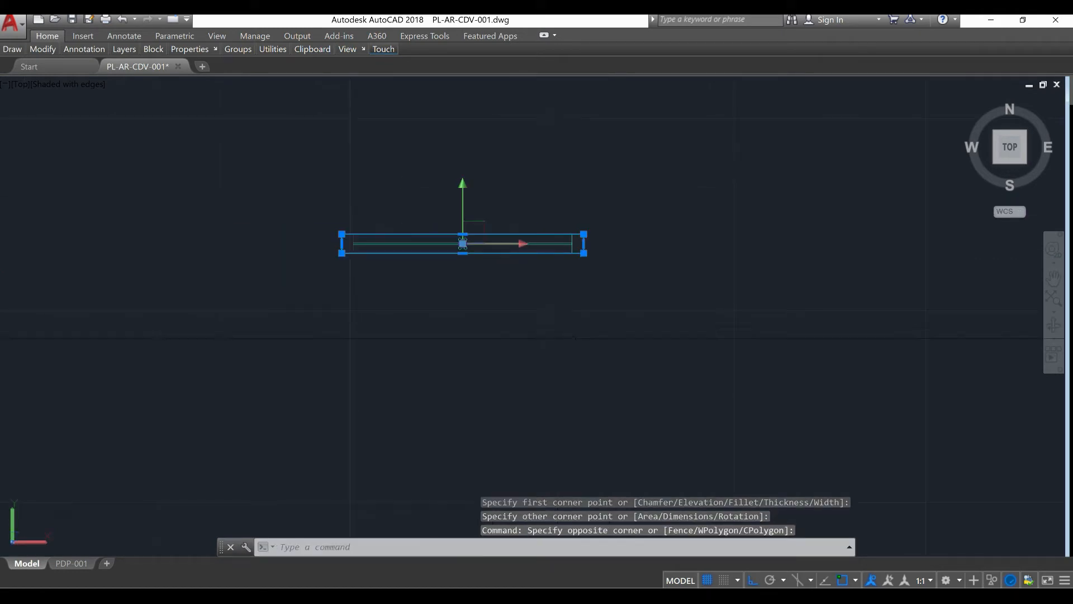
type("M")
key("Return")
left_click(576, 341)
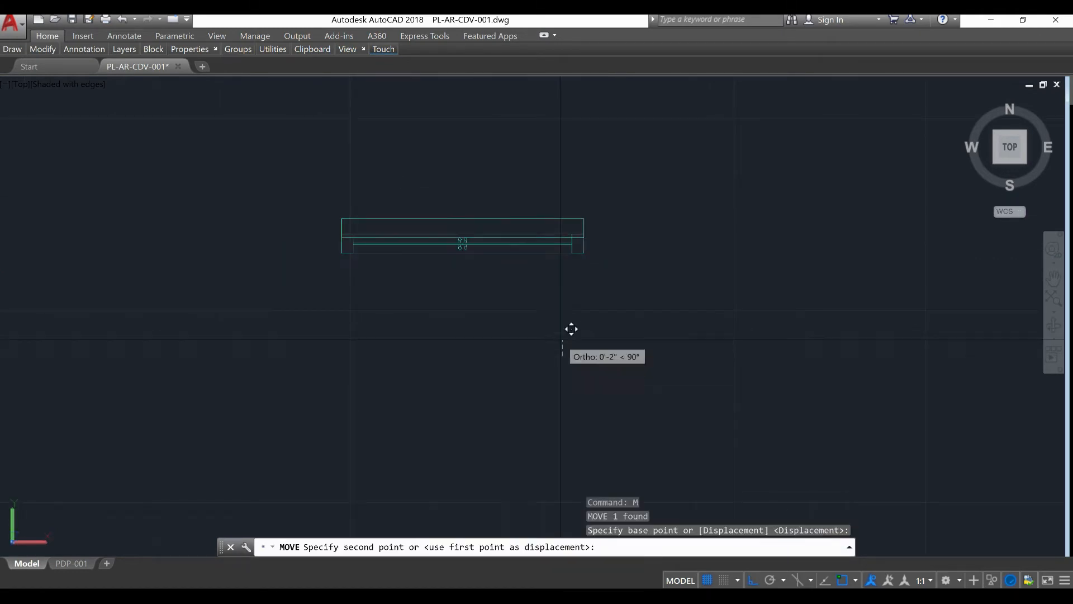
left_click(579, 273)
Copy the long rectangle and all door outlines straight west as a spare set beside the originals
left_click(664, 329)
left_click(308, 151)
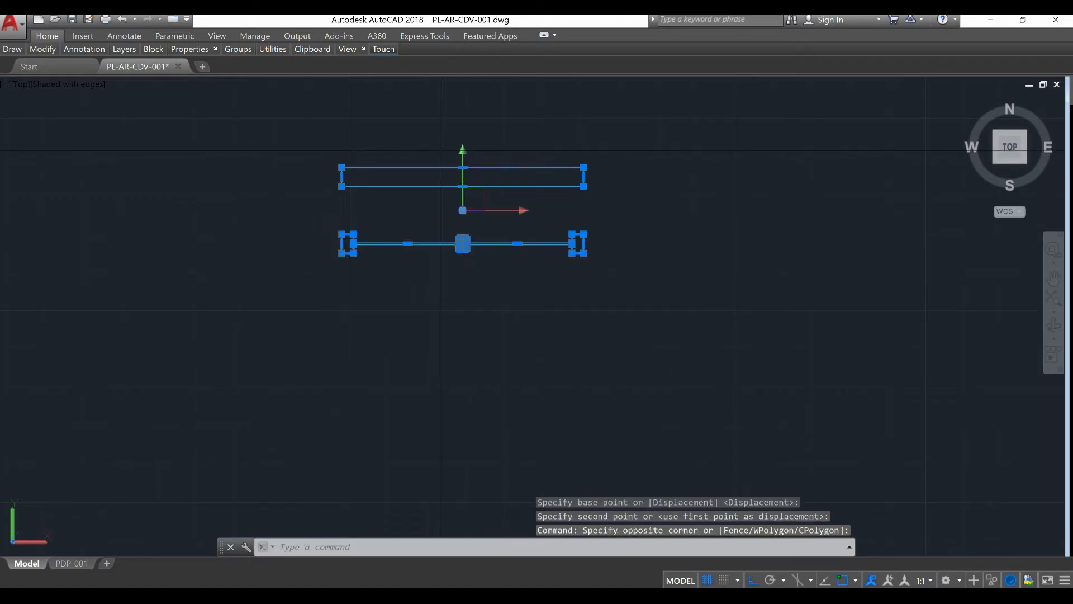
type("co")
key("Return")
left_click(541, 341)
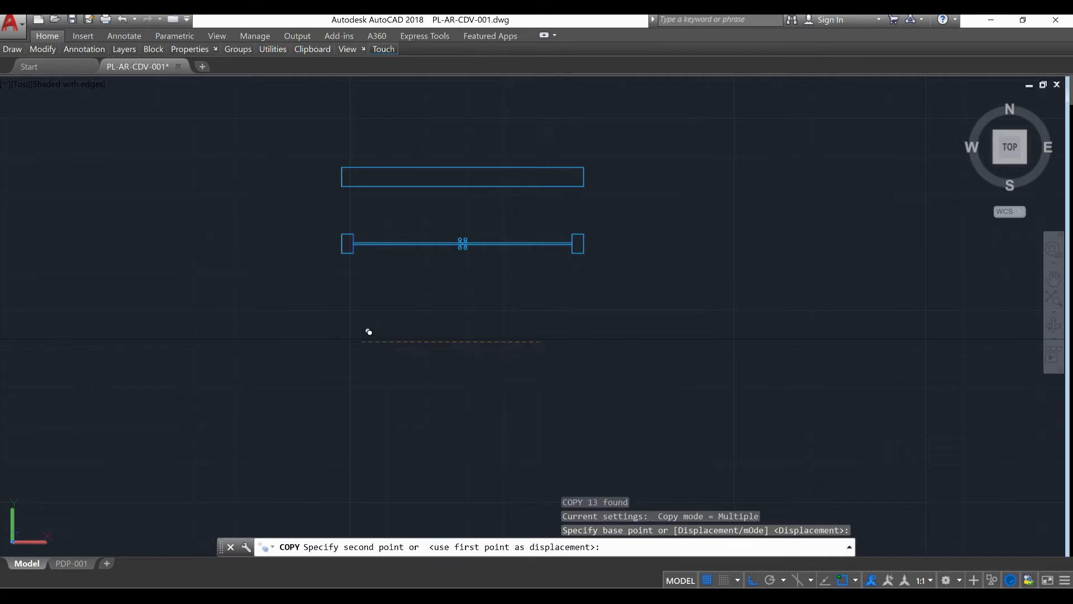
left_click(163, 338)
key("Escape")
key("Escape")
middle_click_drag(163, 338, 247, 394)
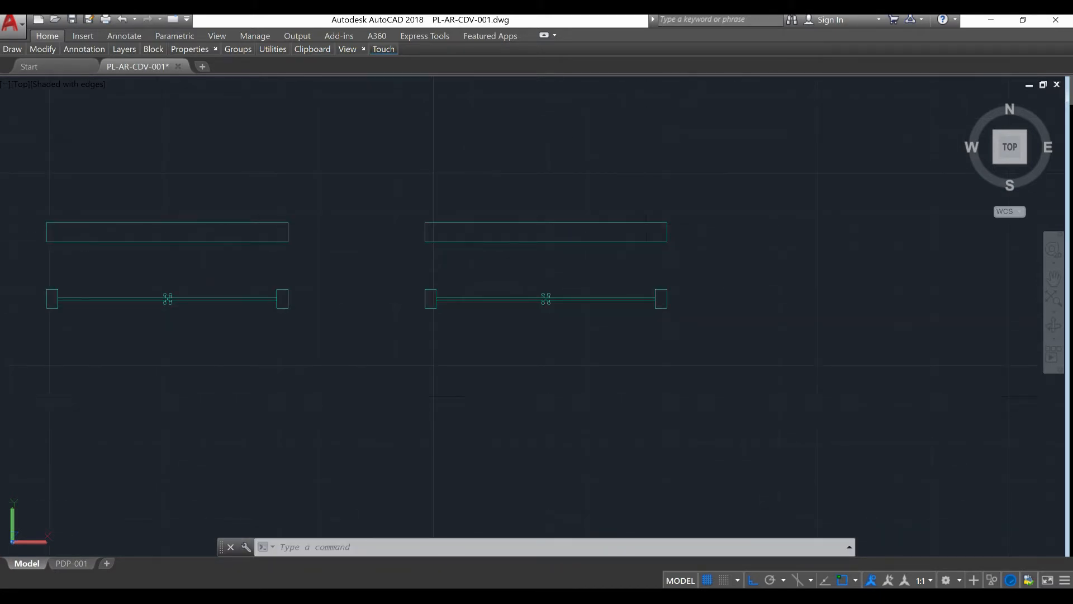
Switch to a southwest isometric view centred on the original long rectangle and door outlines
left_click(711, 395)
left_click(427, 183)
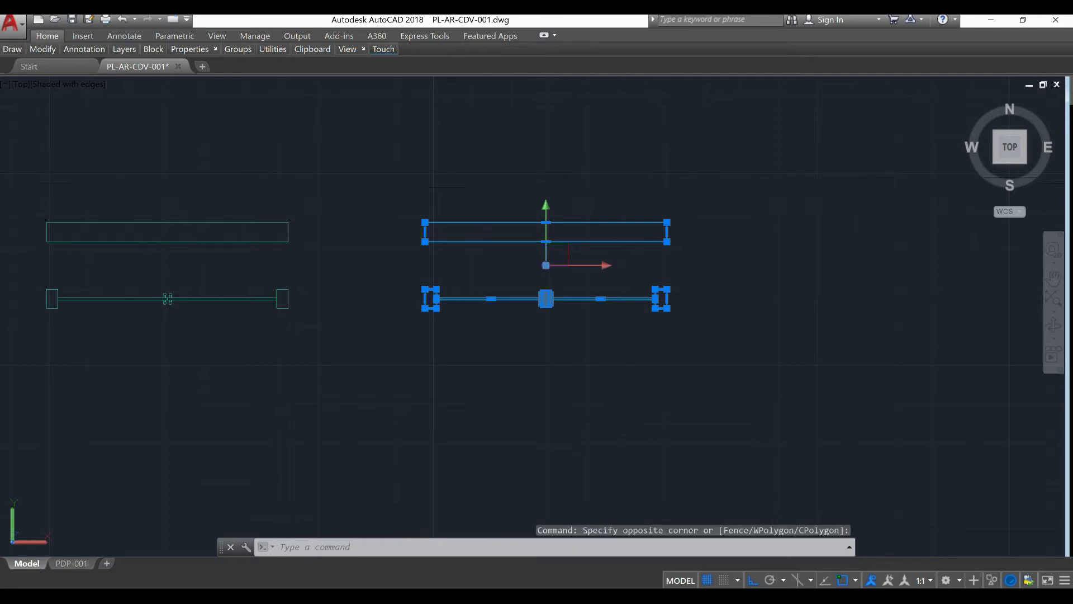
left_click(996, 161)
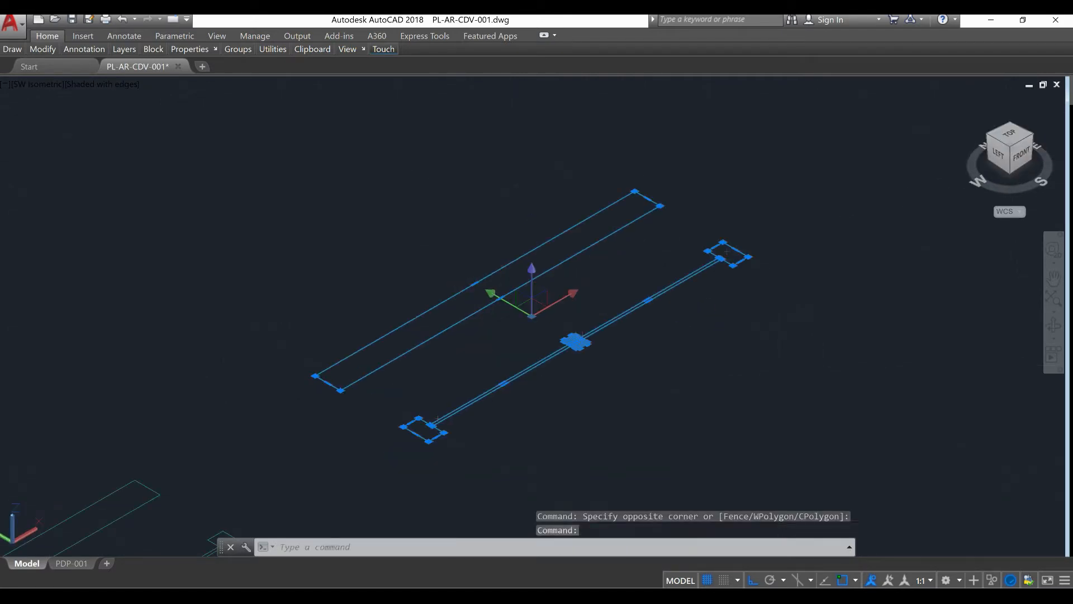
key("Escape")
key("Escape")
Extrude the original long rectangle to a height of 7'-5"
left_click(631, 207)
left_click(549, 267)
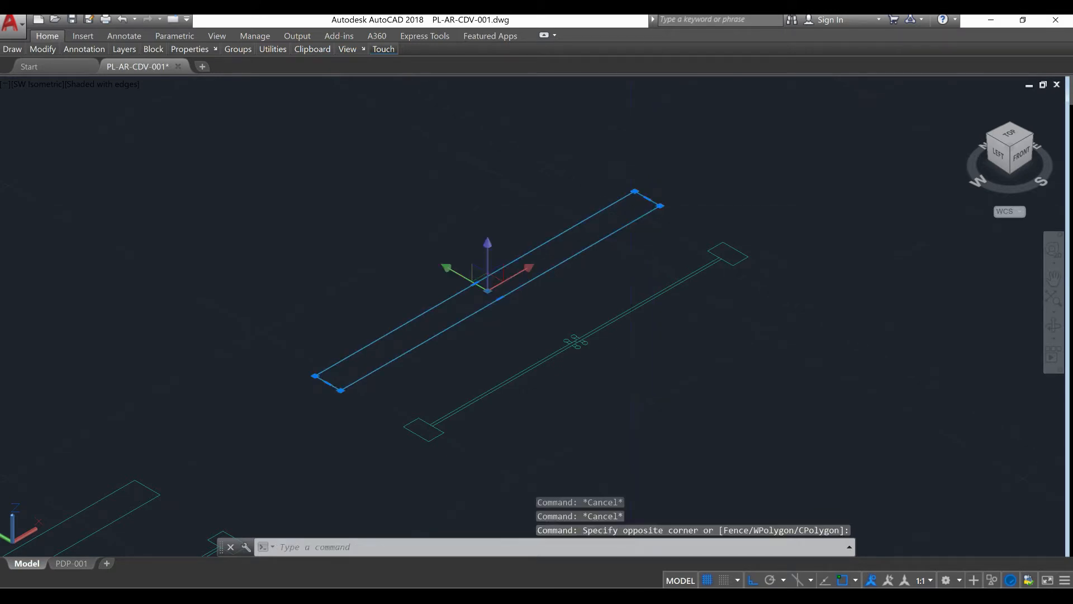
type("ext")
key("Return")
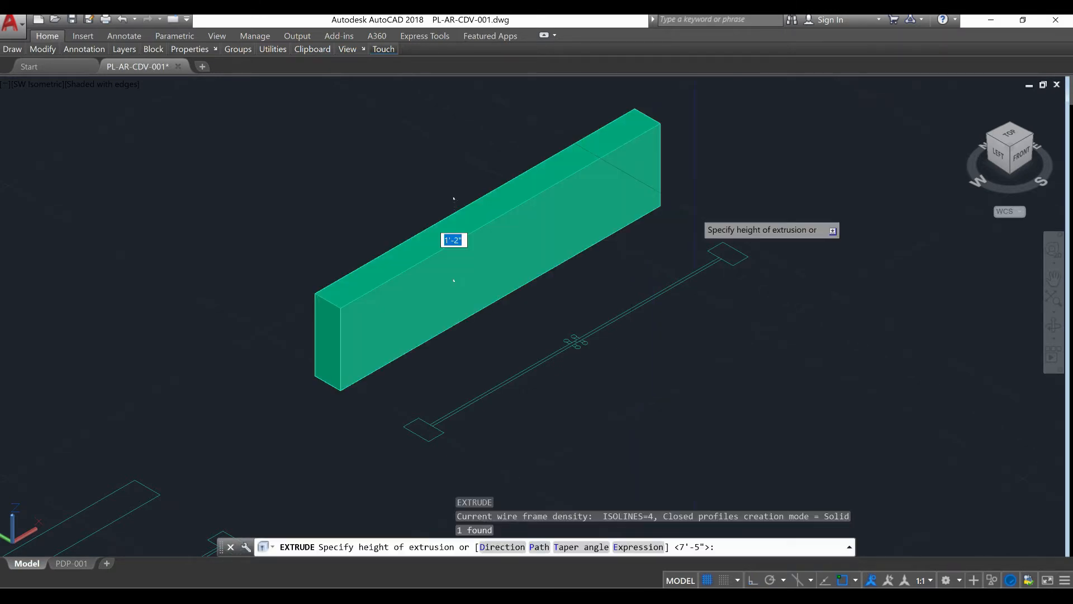
scroll(643, 341, "down", 8)
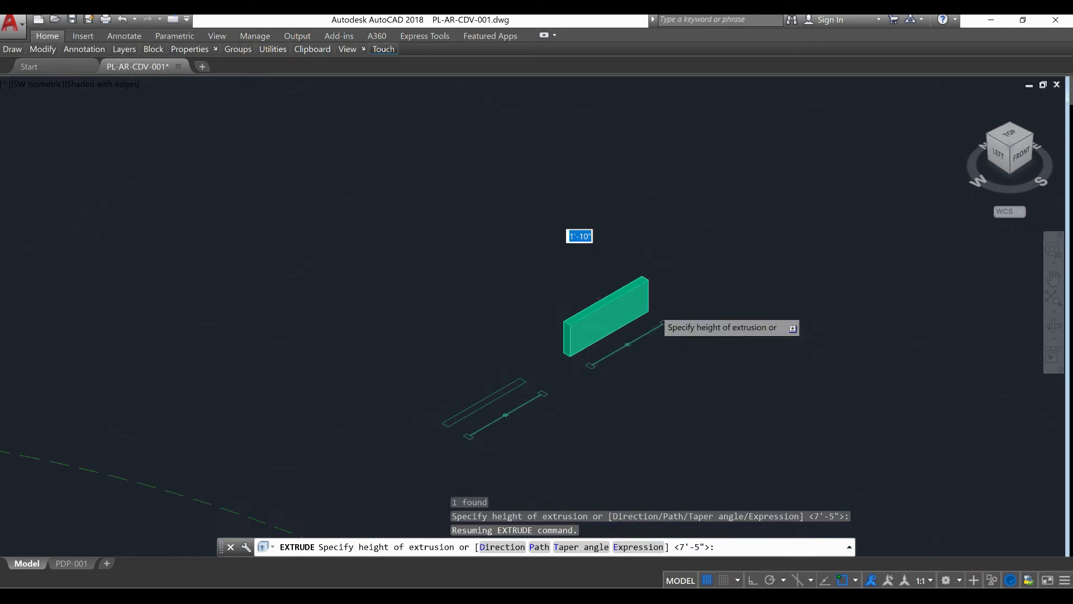
scroll(579, 304, "up", 3)
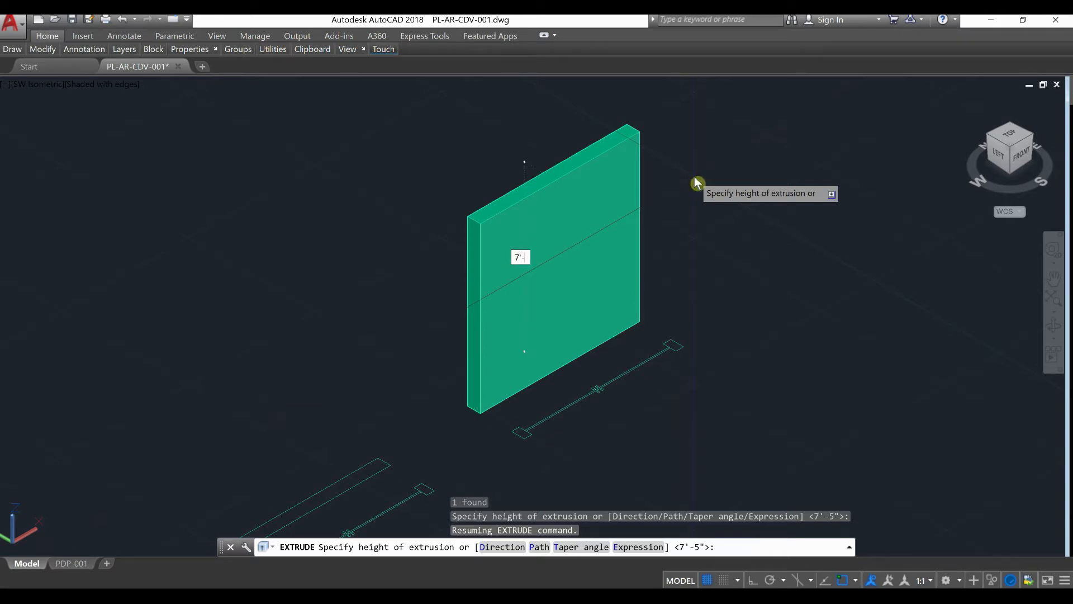
key("Return")
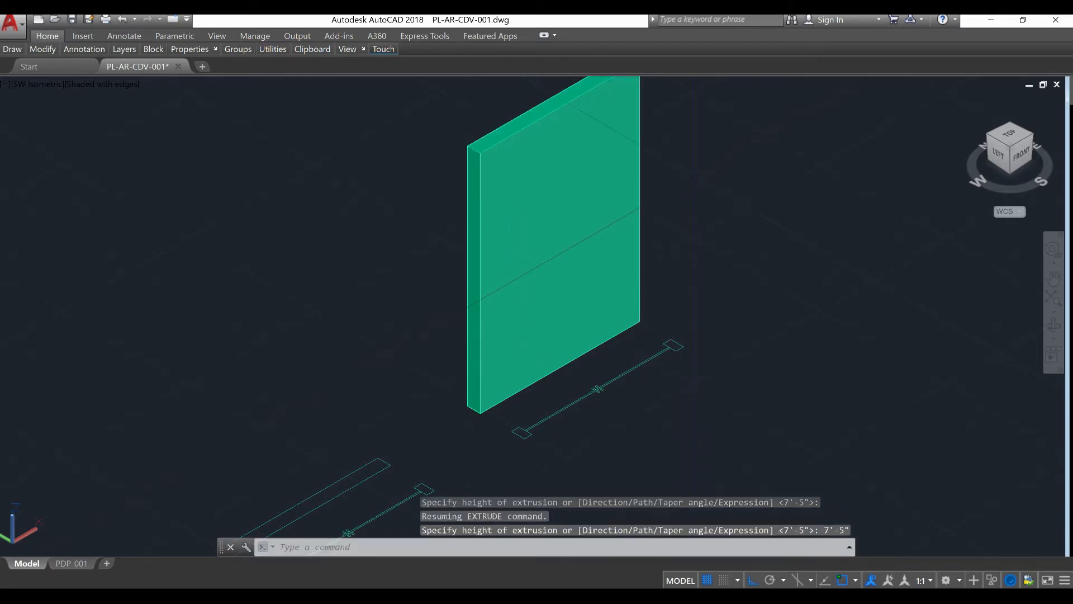
Examine the extruded slab's lower southwest corner and its full height beside the door outlines
scroll(488, 419, "up", 8)
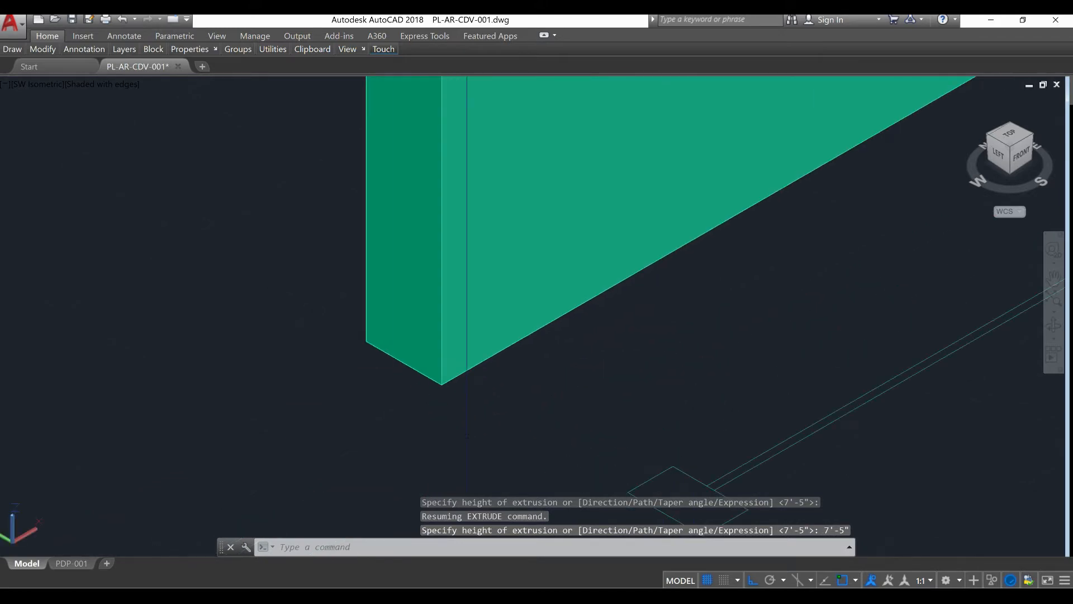
left_click(475, 414)
left_click(401, 362)
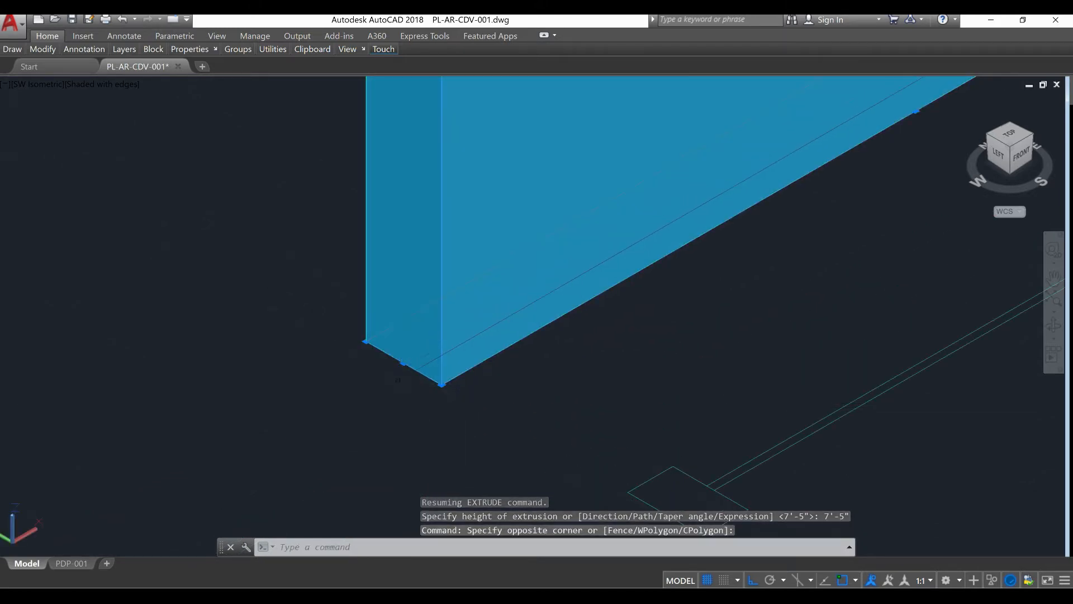
scroll(398, 380, "down", 6)
key("Escape")
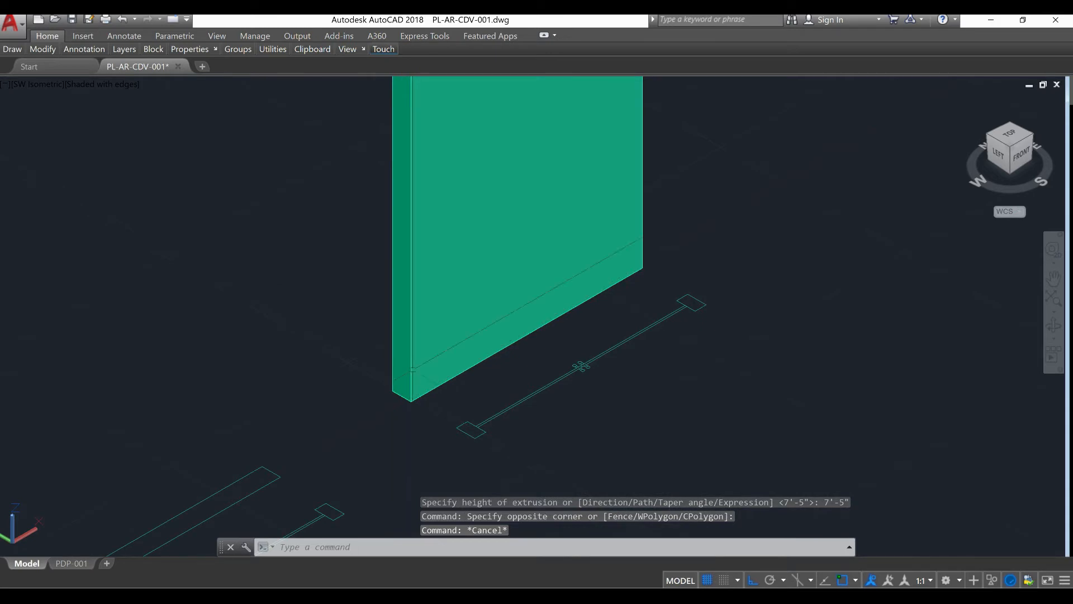
middle_click_drag(413, 369, 397, 522)
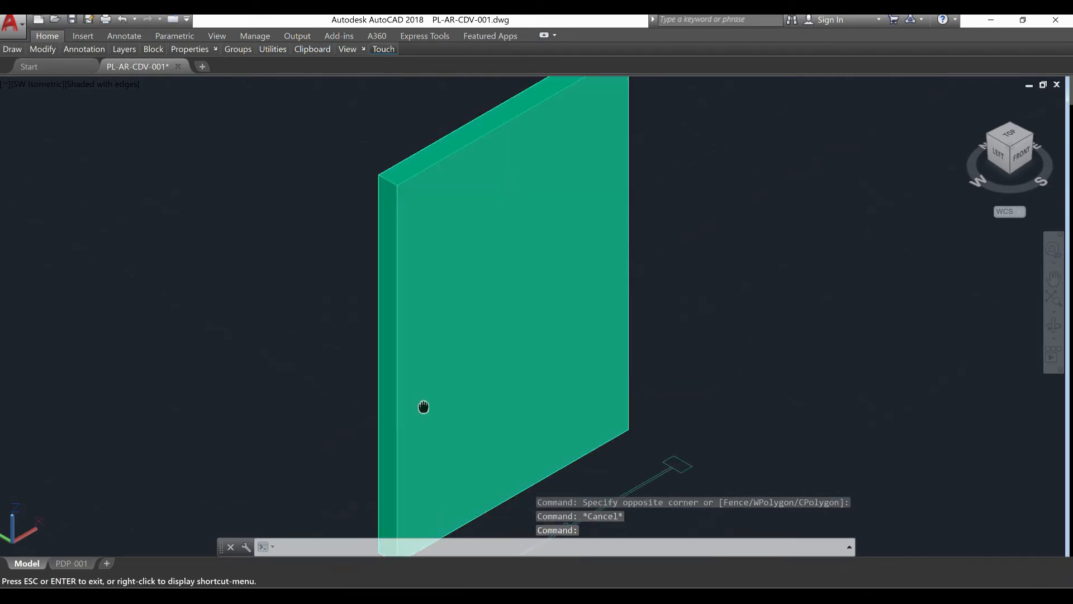
middle_click_drag(423, 406, 434, 321)
key("Escape")
scroll(407, 494, "up", 6)
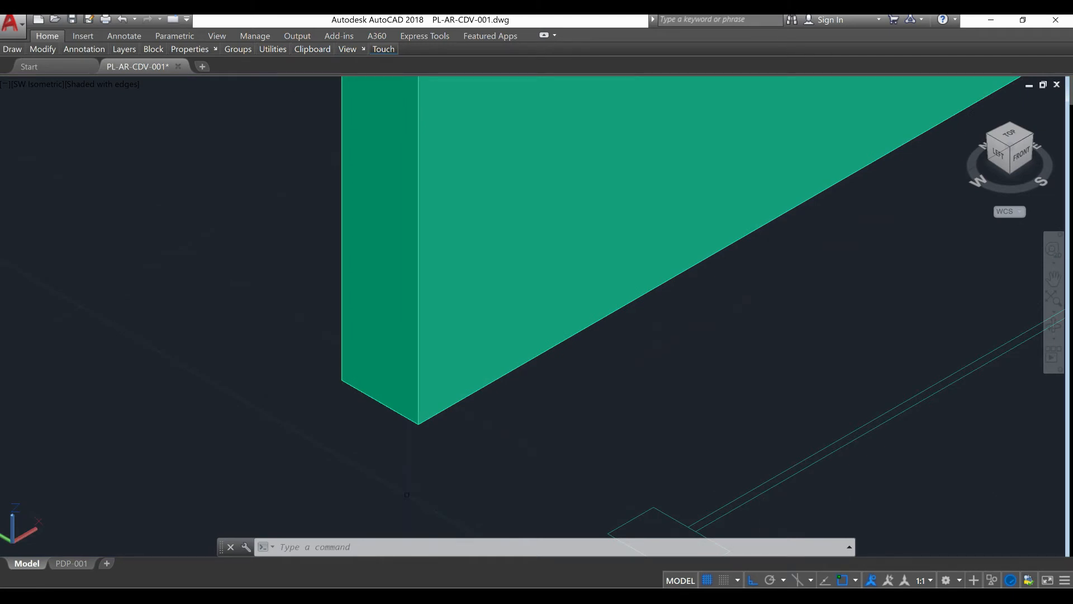
scroll(406, 494, "down", 4)
middle_click_drag(406, 412, 407, 492)
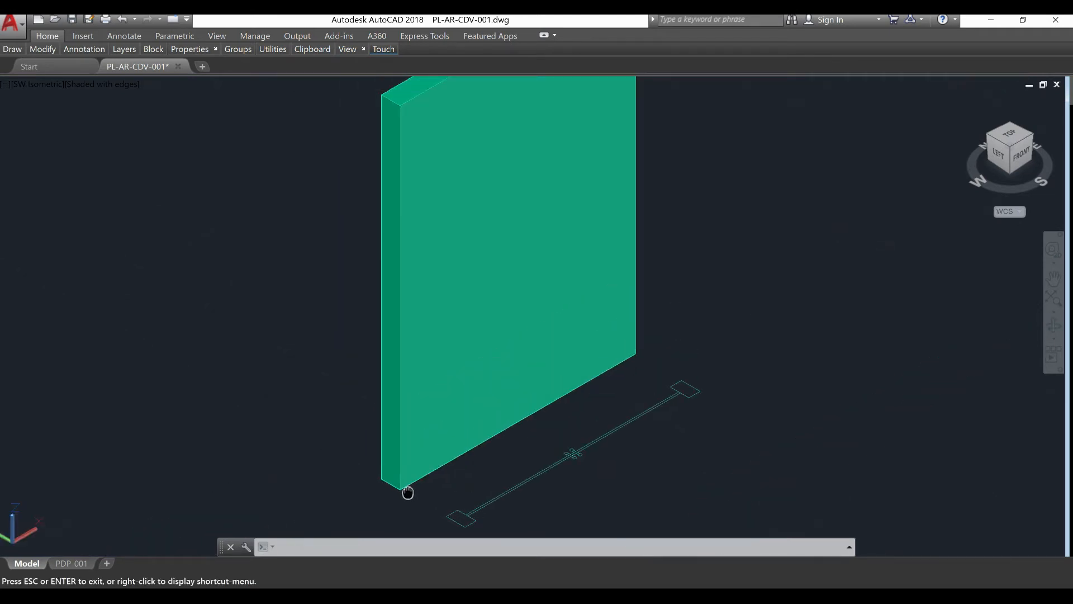
key("Escape")
Copy the slab north, from its lower southwest corner to the midpoint of its west bottom edge
scroll(408, 496, "up", 8)
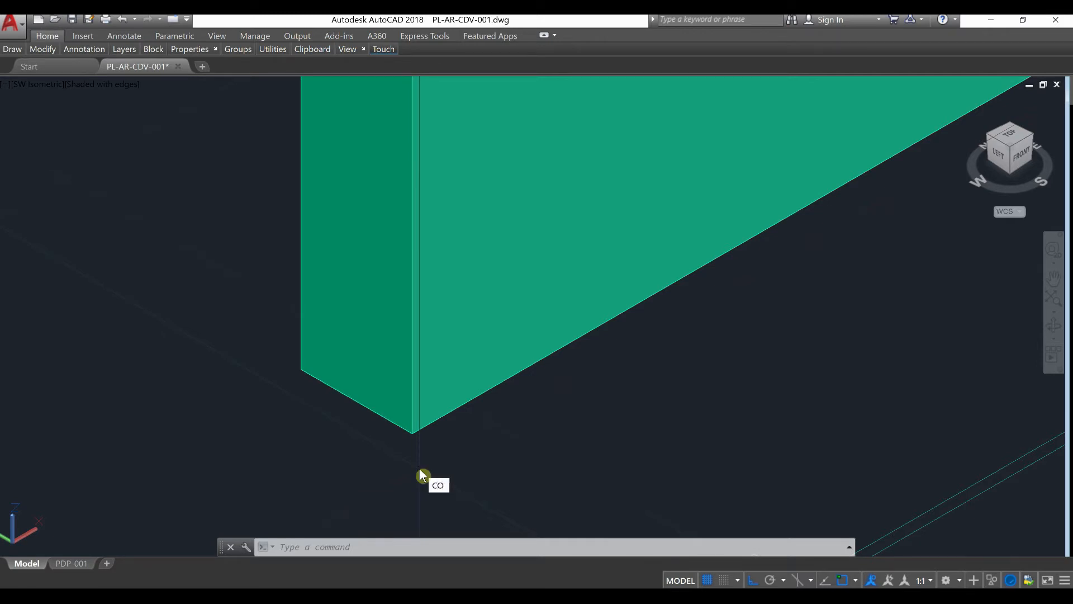
type("CO")
key("Return")
left_click(424, 457)
left_click(369, 407)
key("Return")
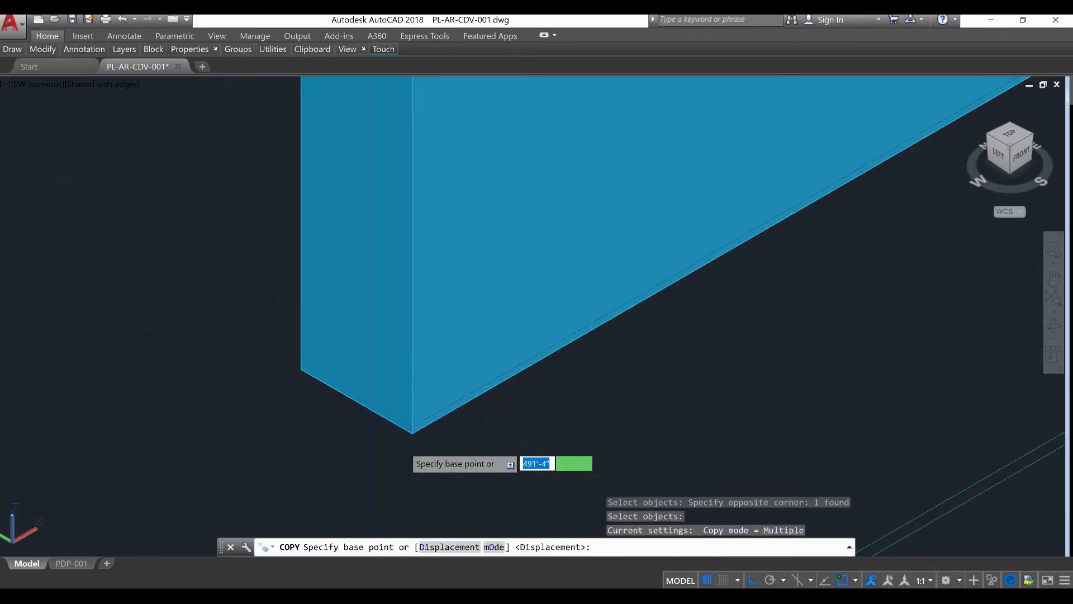
left_click(412, 432)
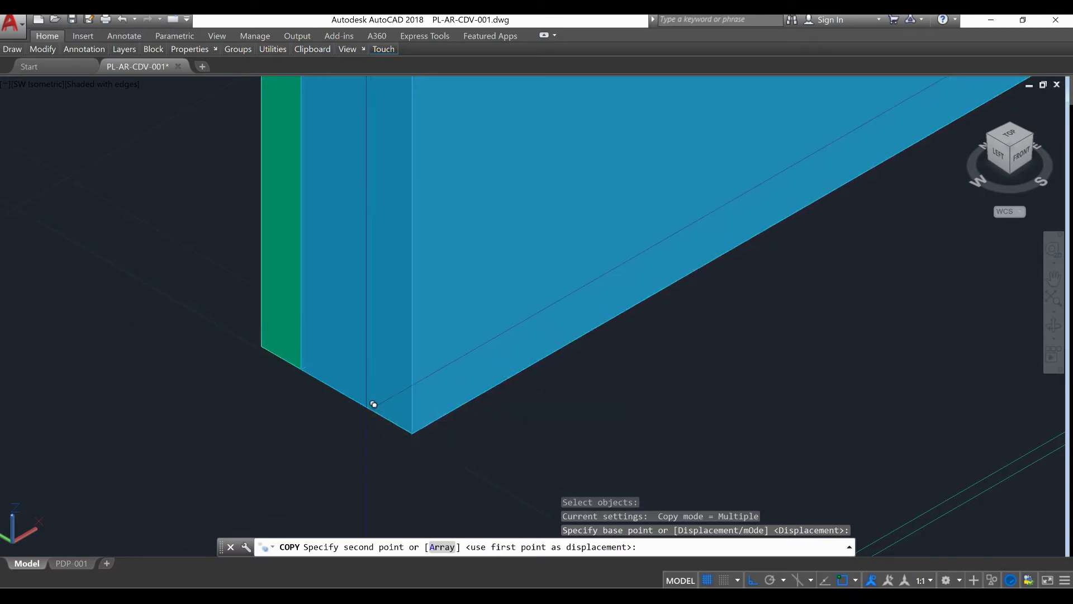
left_click(368, 402)
right_click(369, 435)
left_click(407, 269)
Union the slab and its overlapping copy into one thicker solid
type("union")
key("Return")
left_click(456, 442)
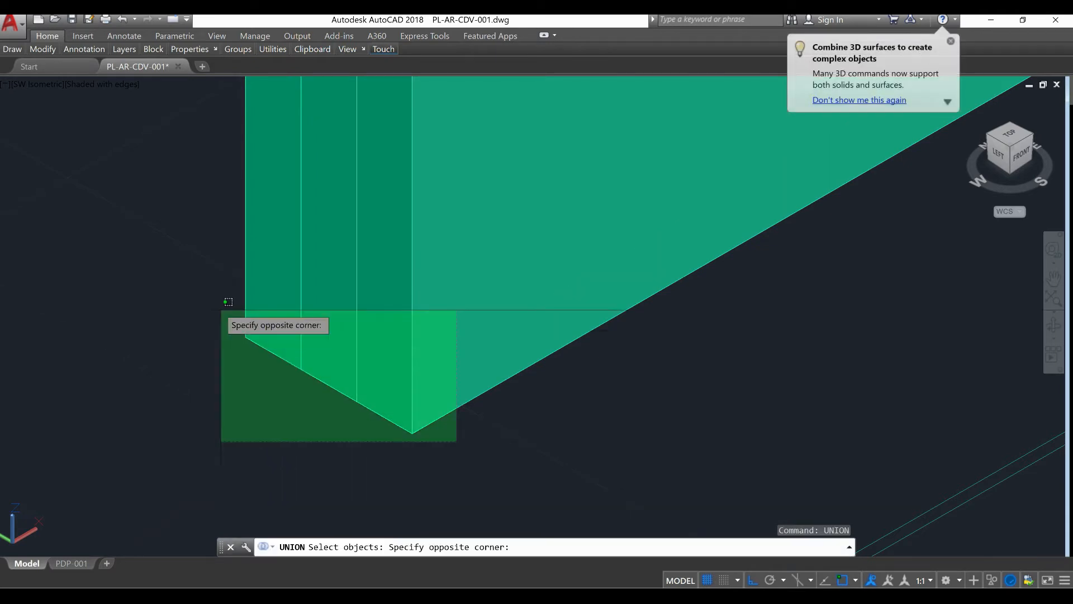
left_click(228, 302)
key("Return")
Extrude both side frame outlines and both door leaf outlines to a height of 7'-5"
scroll(251, 363, "down", 5)
scroll(274, 369, "down", 4)
middle_click_drag(273, 368, 274, 422)
scroll(291, 418, "up", 5)
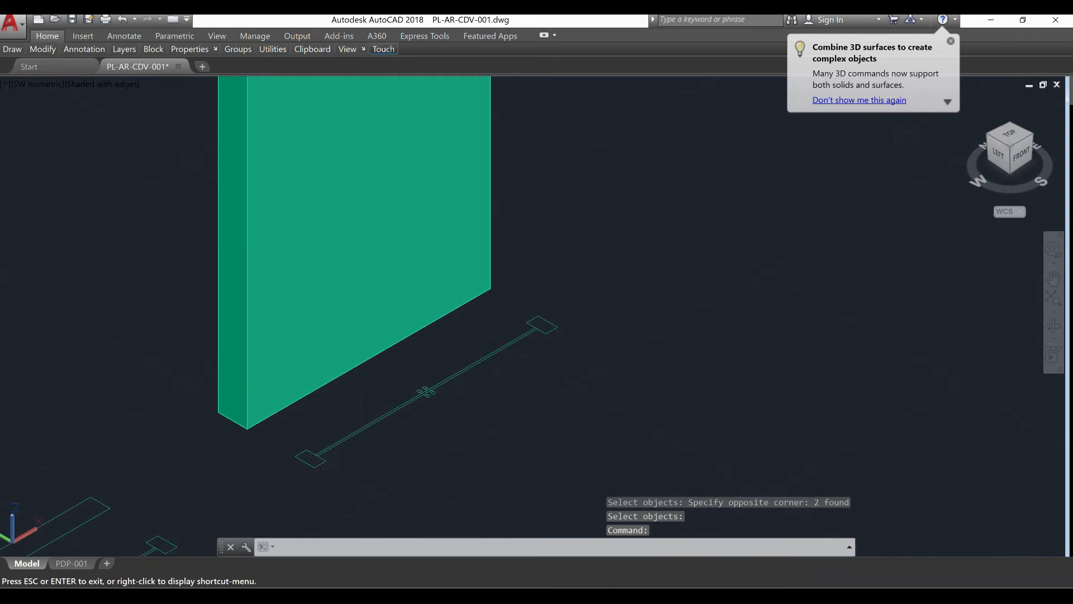
scroll(347, 482, "up", 3)
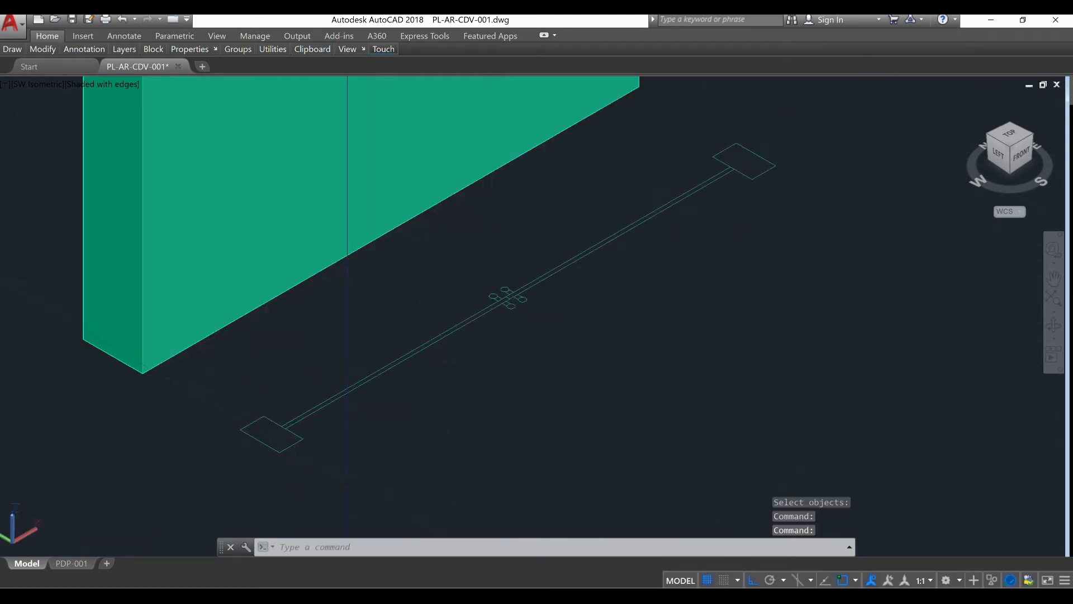
scroll(347, 481, "up", 3)
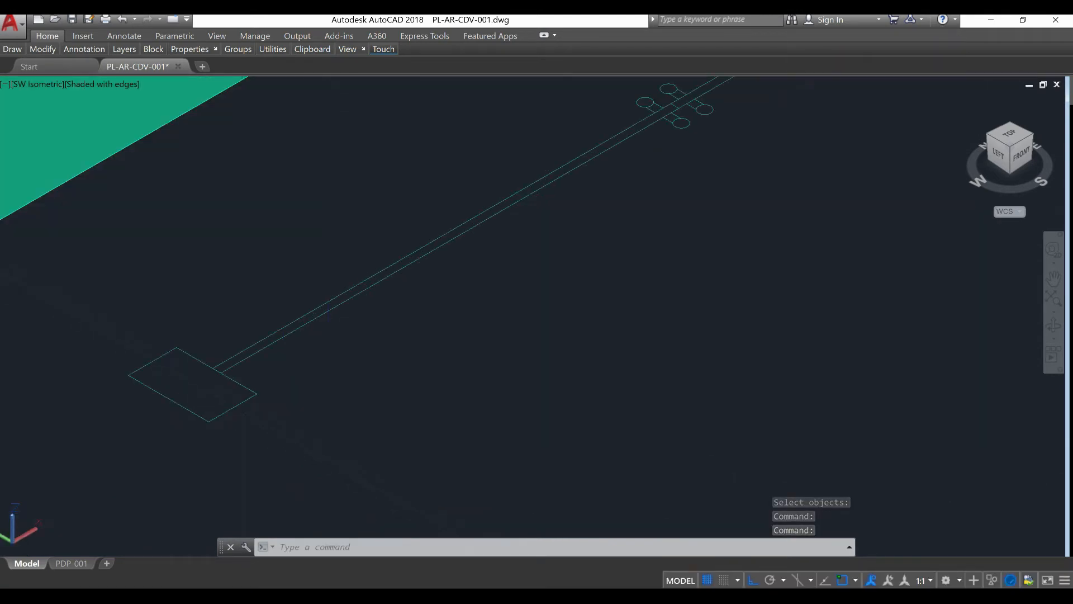
scroll(245, 401, "down", 4)
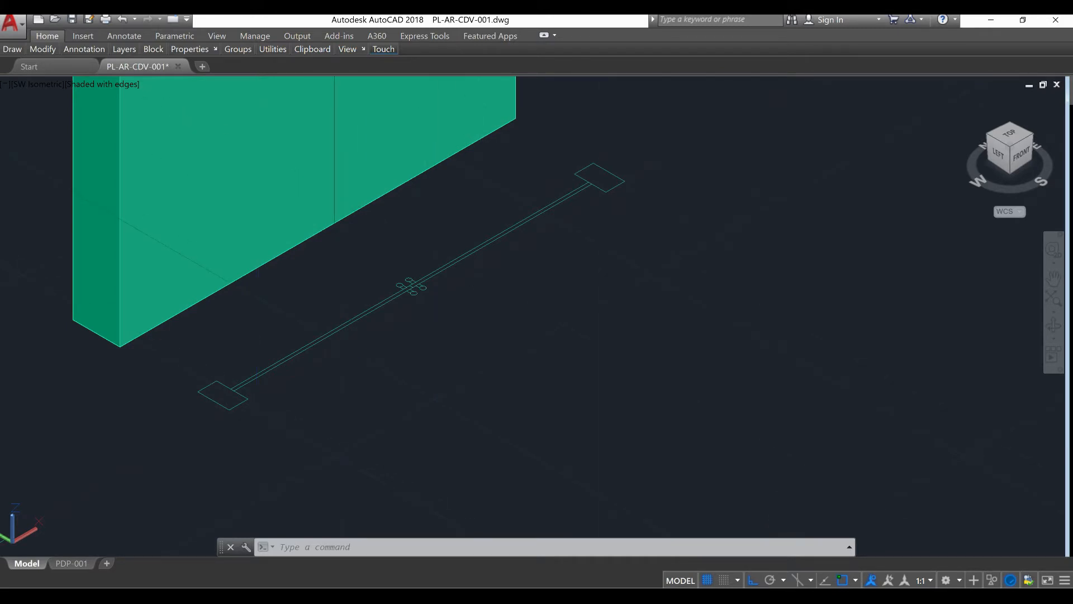
left_click(254, 415)
left_click(220, 405)
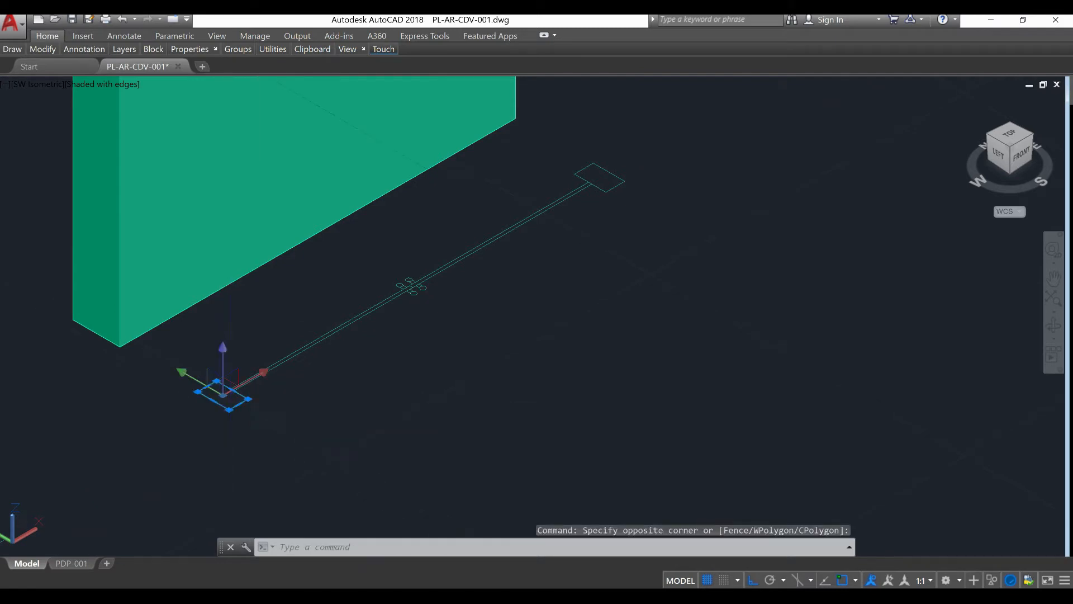
left_click(682, 268)
left_click(565, 156)
left_click(326, 500)
left_click(188, 339)
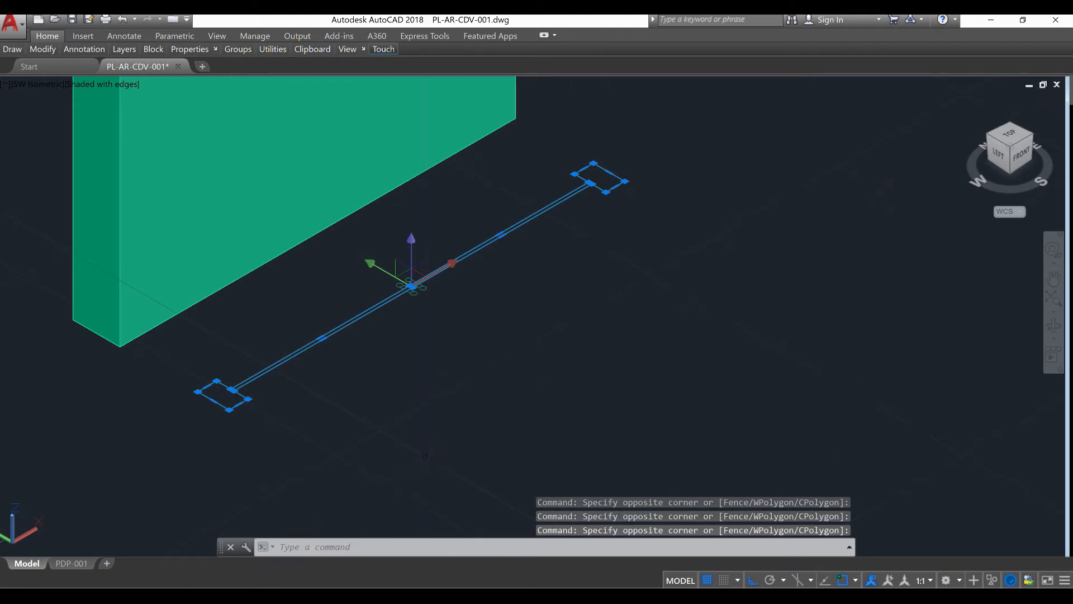
type("ext")
key("Return")
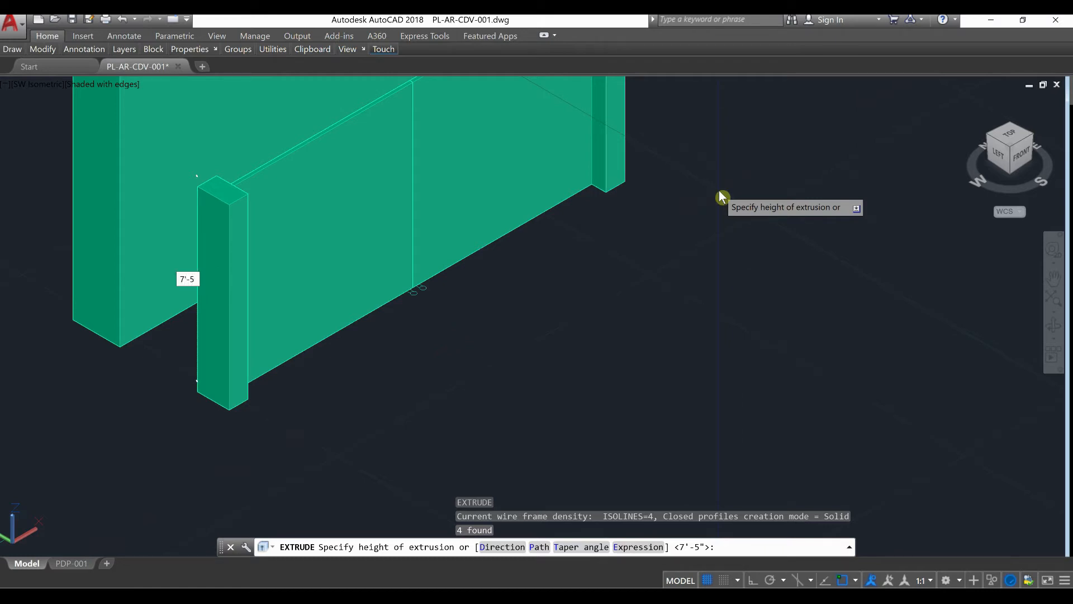
key("Return")
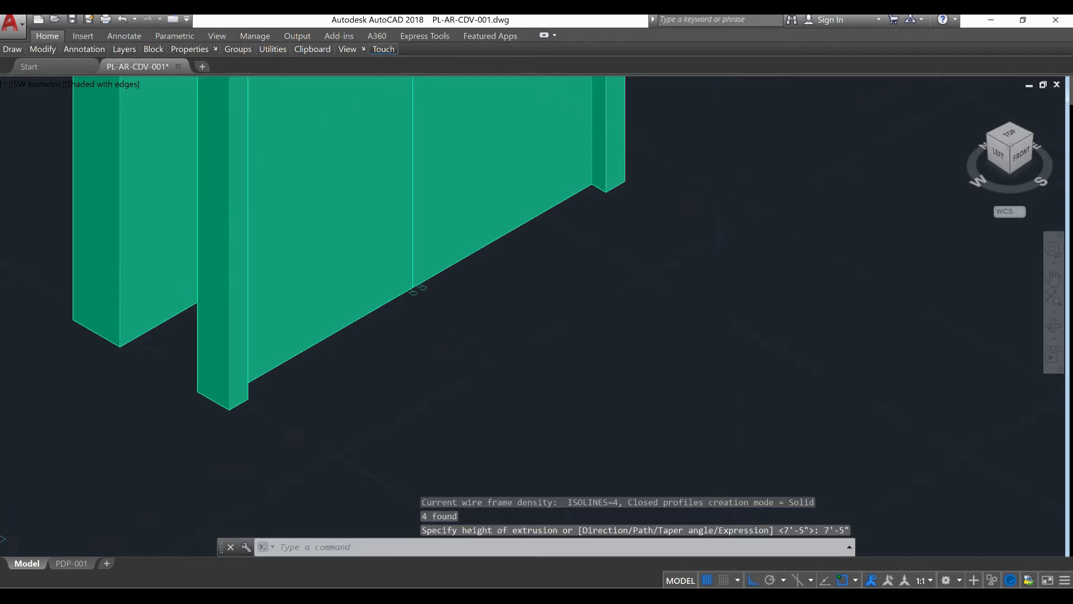
Extrude the two handle circles on the south side of the door leaves to a height of 10"
scroll(615, 358, "down", 5)
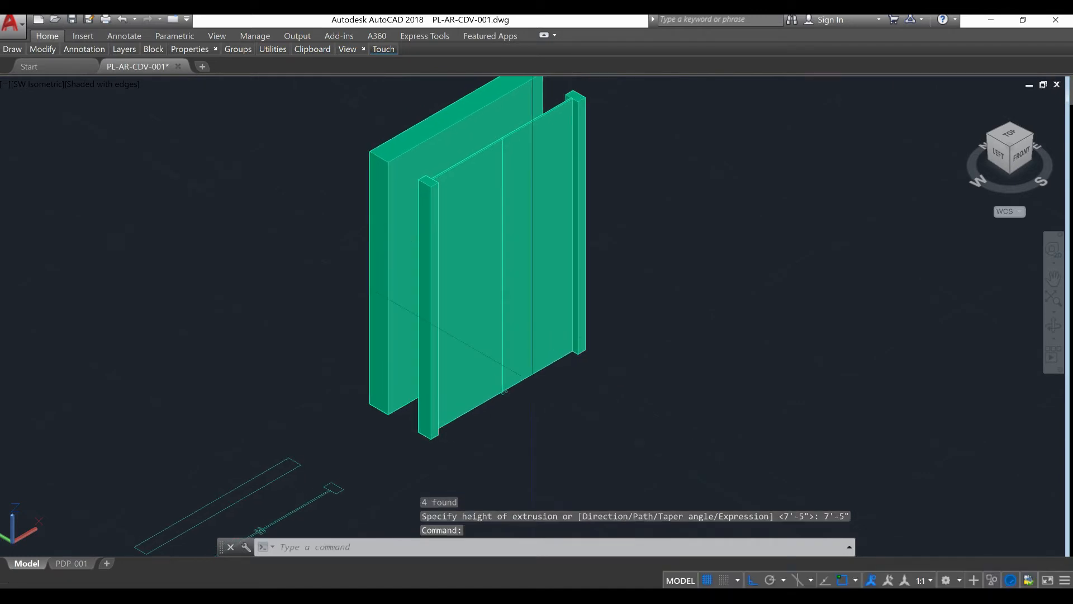
scroll(505, 391, "up", 8)
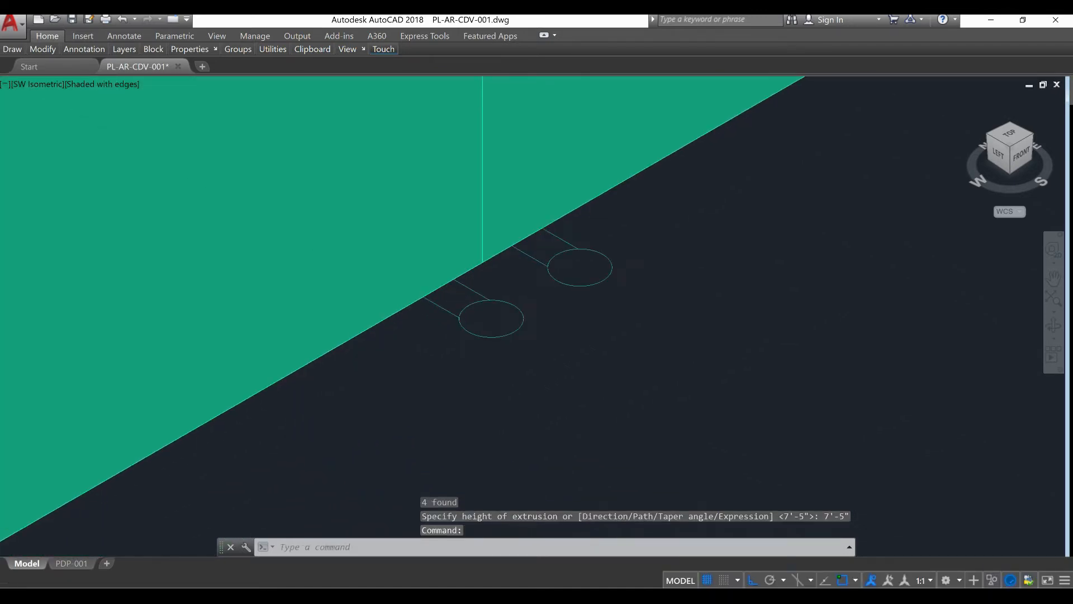
scroll(510, 364, "up", 2)
left_click(514, 332)
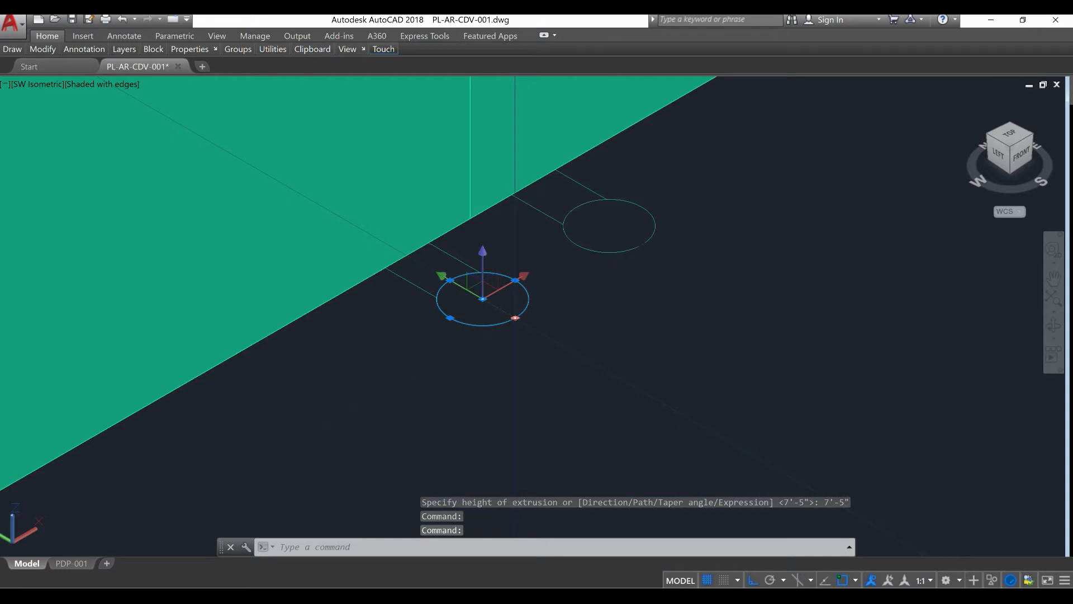
left_click(632, 281)
left_click(613, 247)
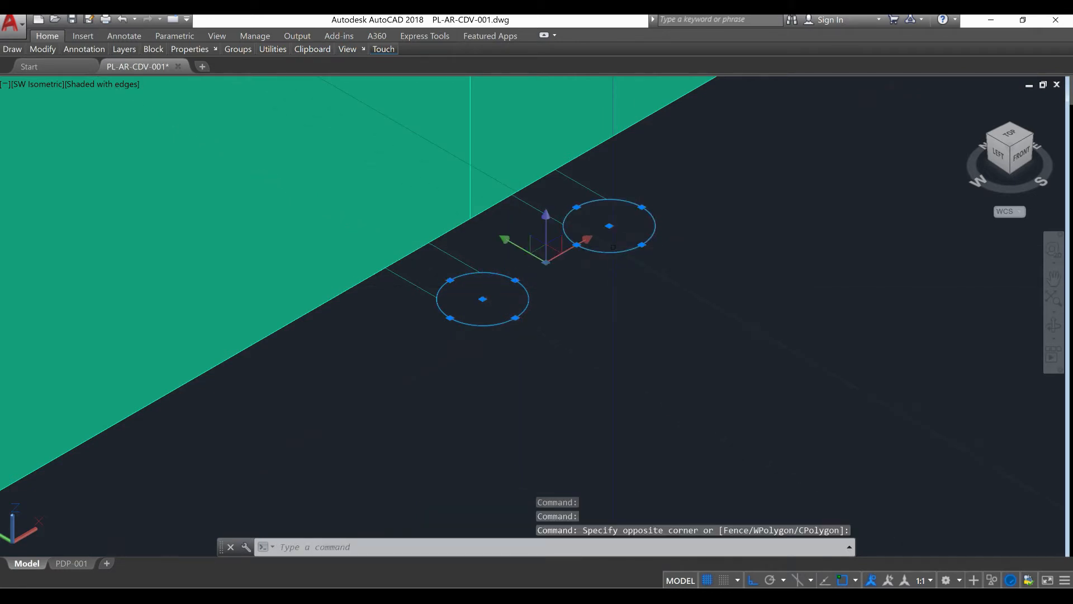
type("EXT")
key("Return")
scroll(491, 278, "down", 2)
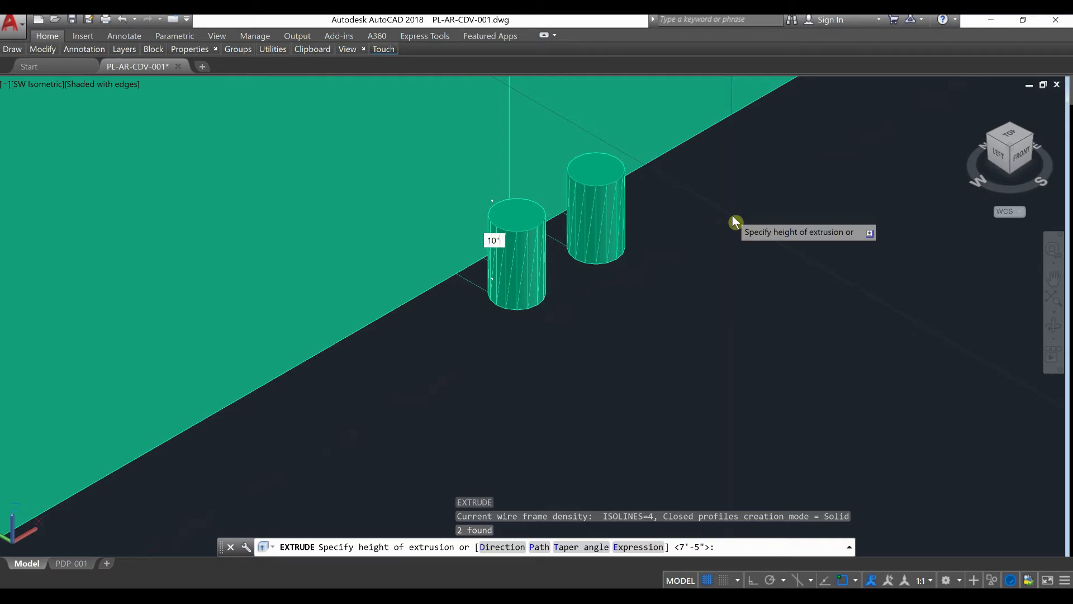
key("Return")
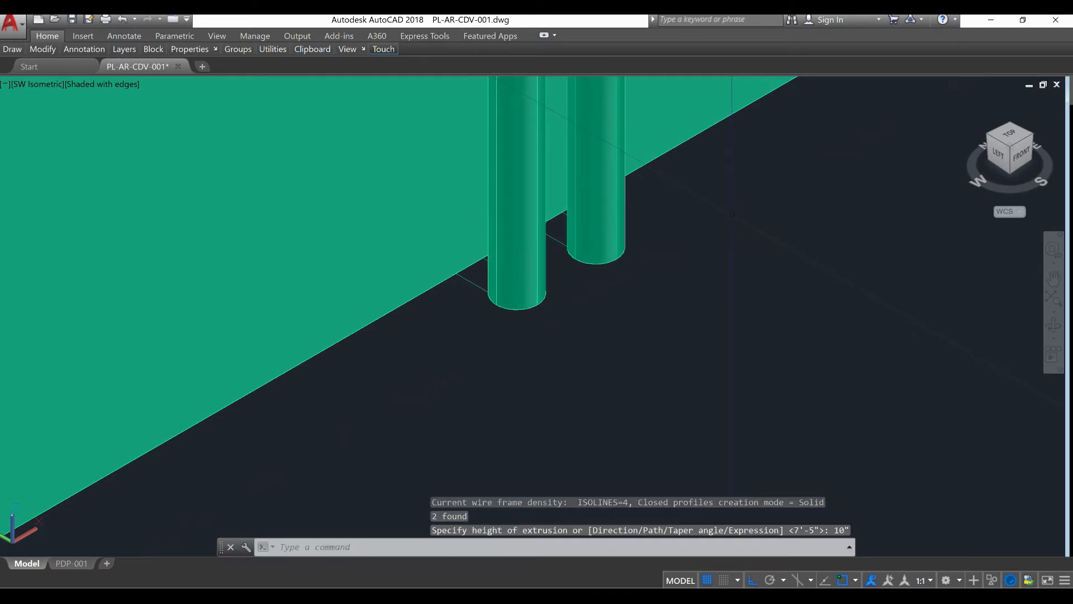
Copy the west handle's bracket outline from the handle's bottom rim to the top rims of both south-side handles
scroll(615, 305, "down", 7)
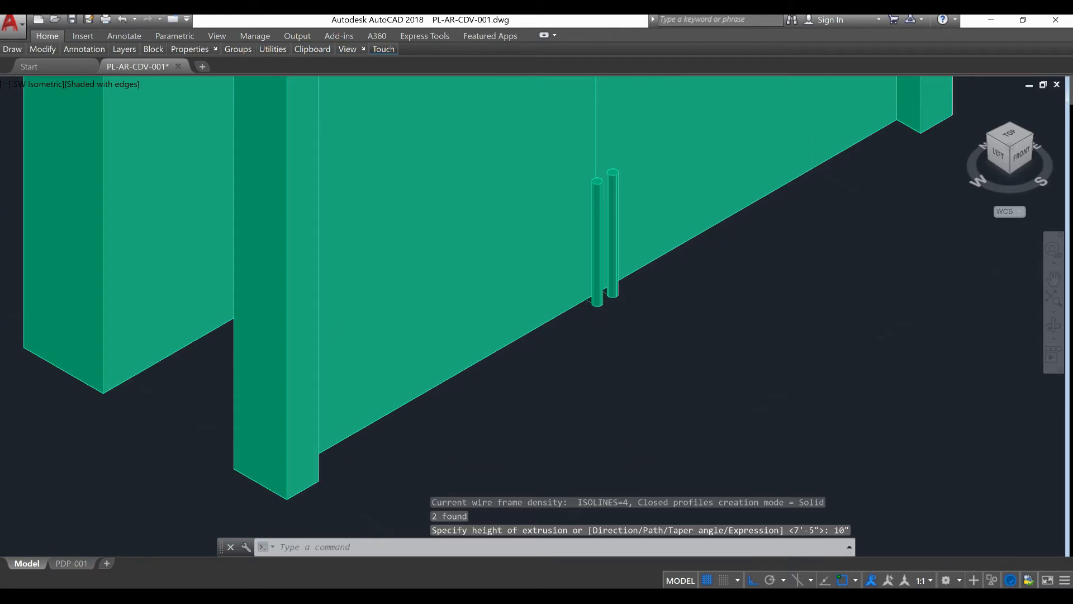
scroll(611, 336, "up", 6)
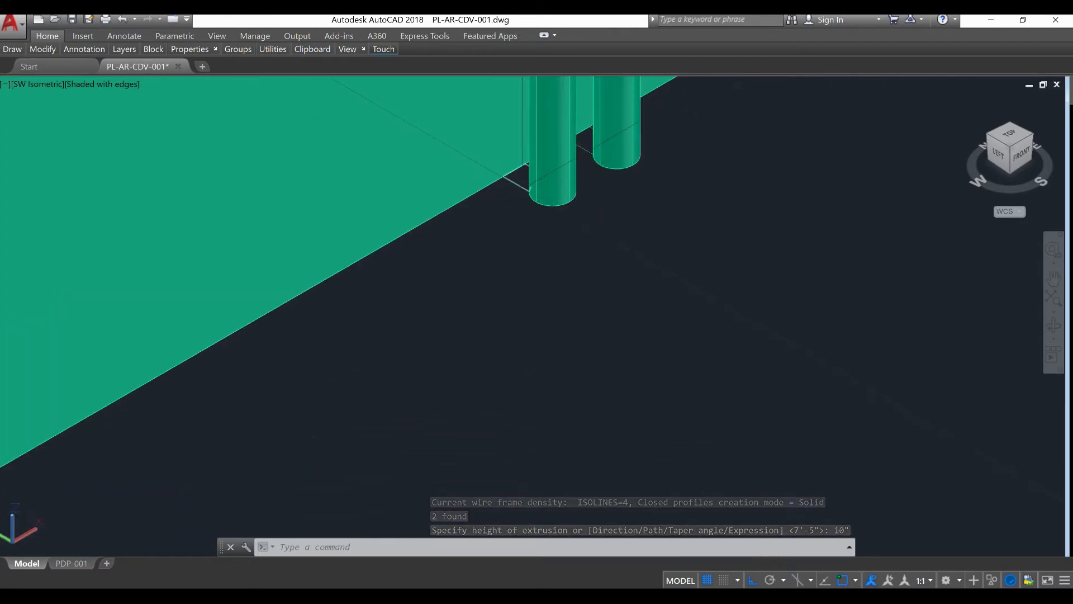
middle_click_drag(525, 285, 511, 363)
type("co")
key("Return")
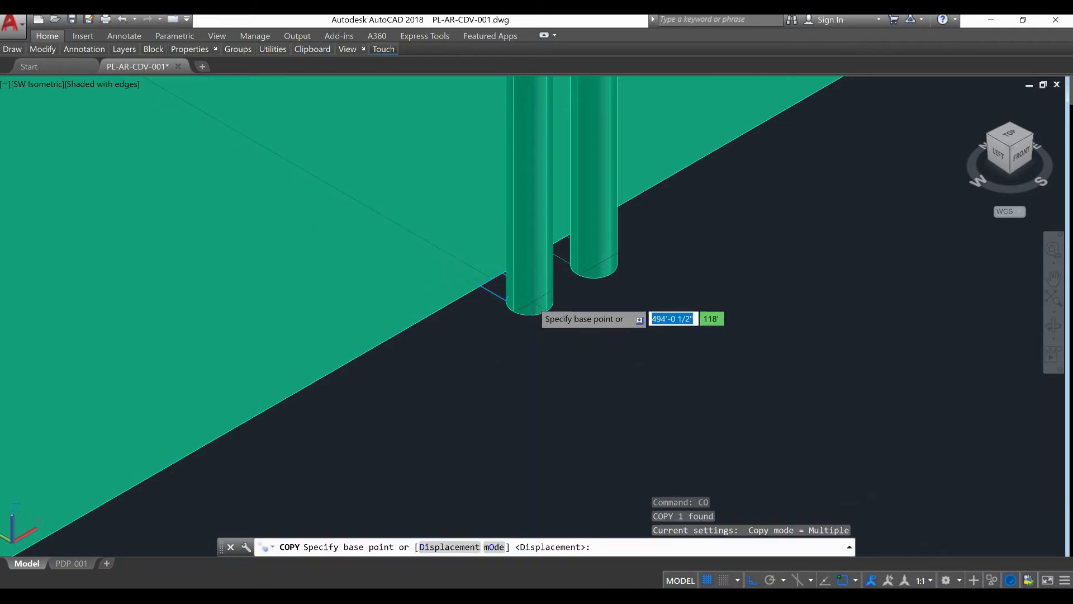
scroll(534, 304, "up", 3)
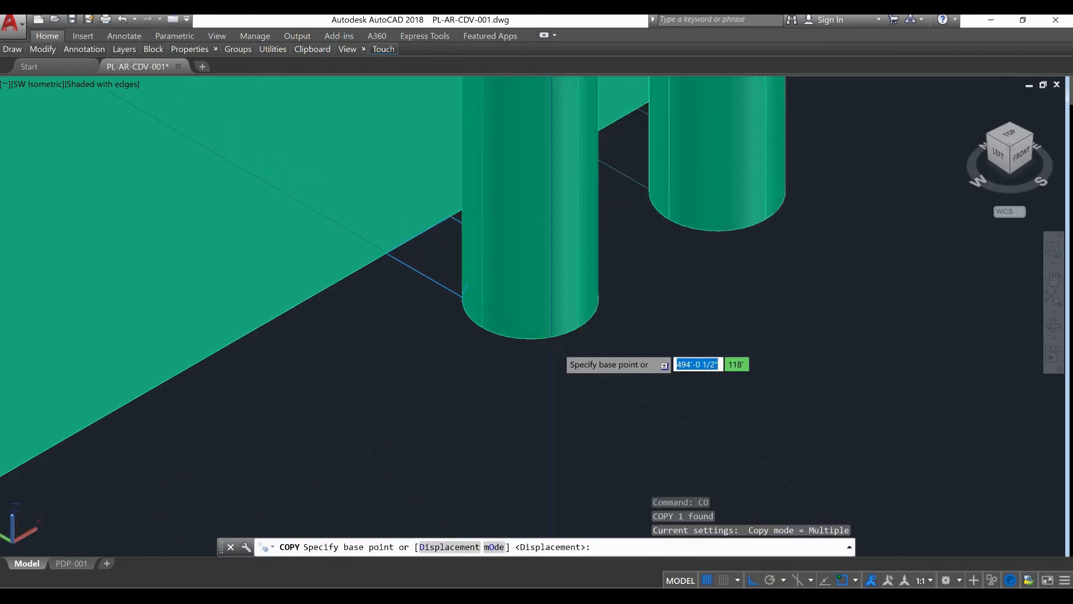
left_click(589, 320)
scroll(541, 391, "down", 5)
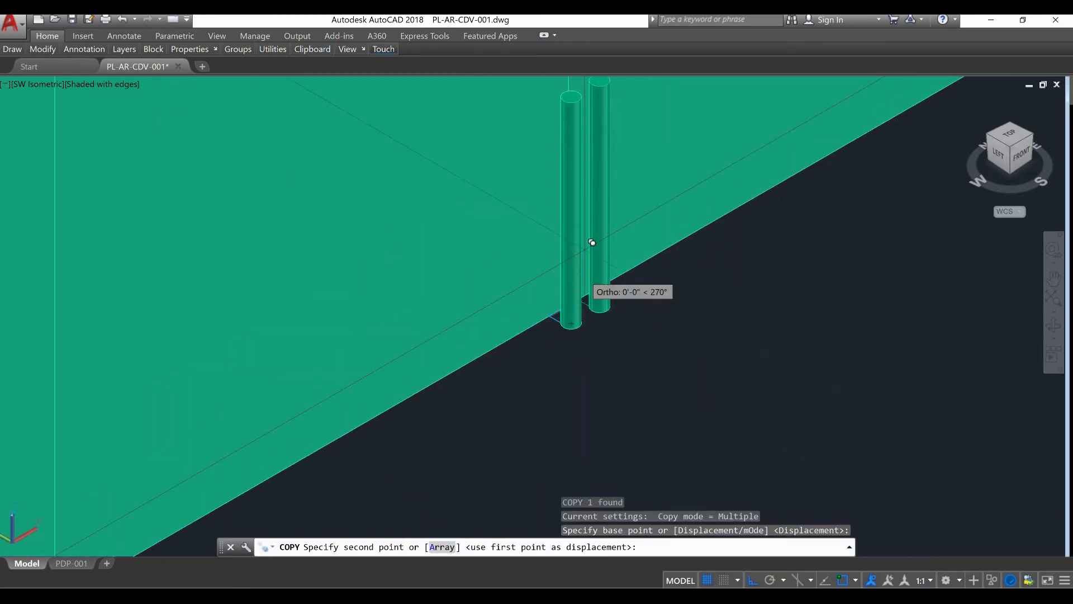
scroll(580, 96, "up", 3)
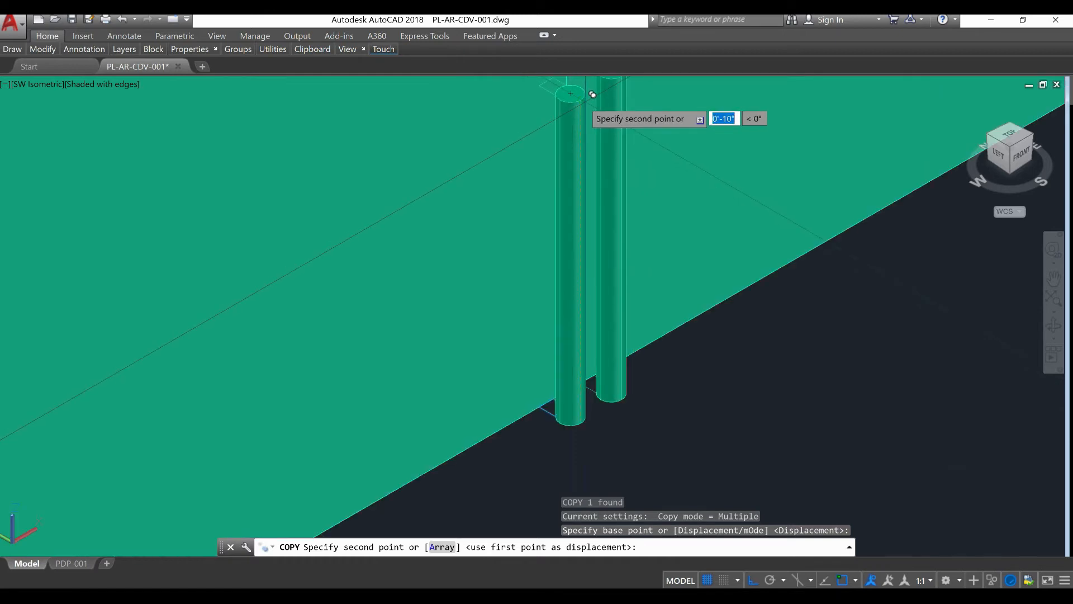
scroll(581, 94, "up", 4)
left_click(586, 91)
scroll(586, 90, "down", 6)
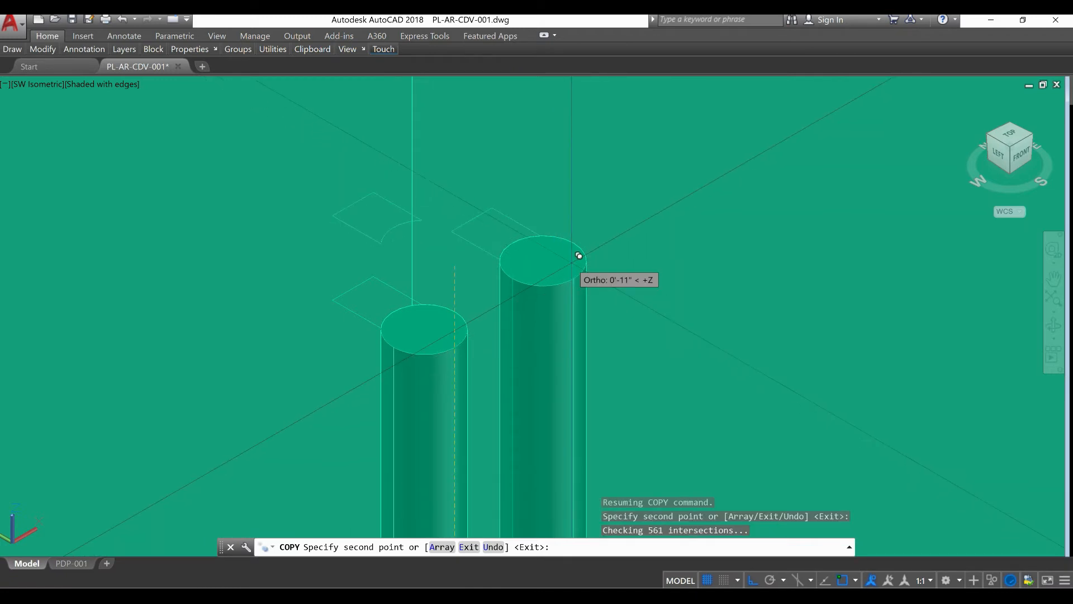
Undo the last extrusion and extrude both bracket outlines at the handle tops 1" downward
key("ctrl+z")
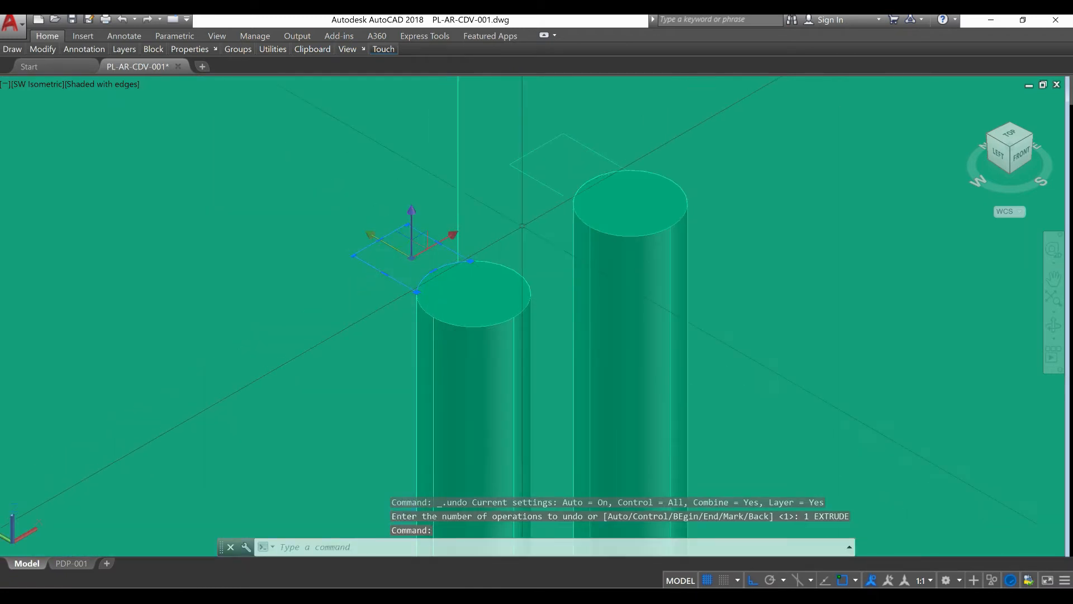
left_click(559, 184)
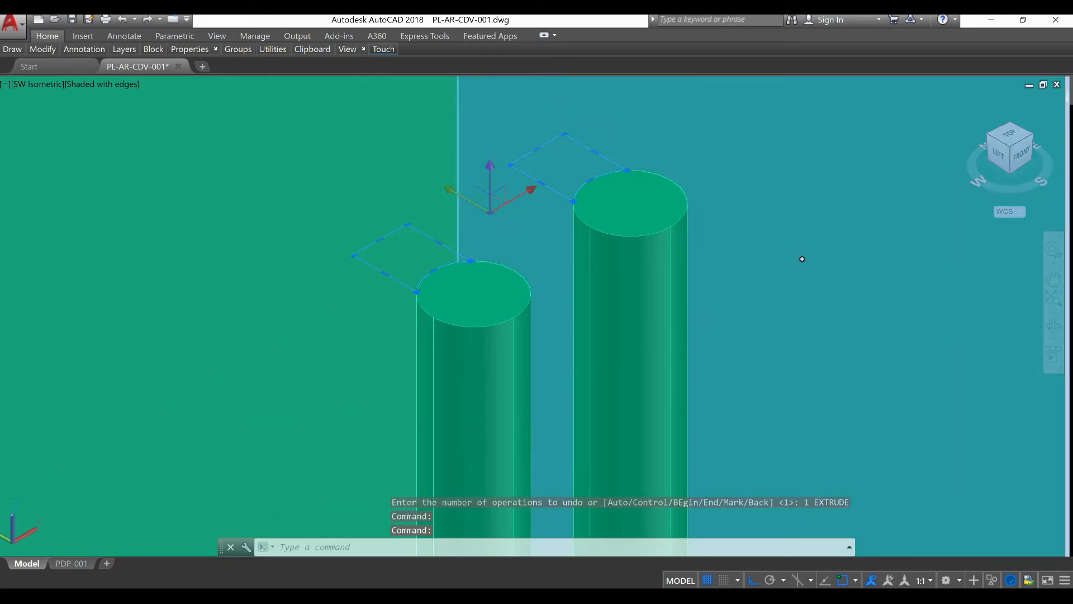
key("Return")
type("1\"")
key("Return")
scroll(787, 336, "down", 4)
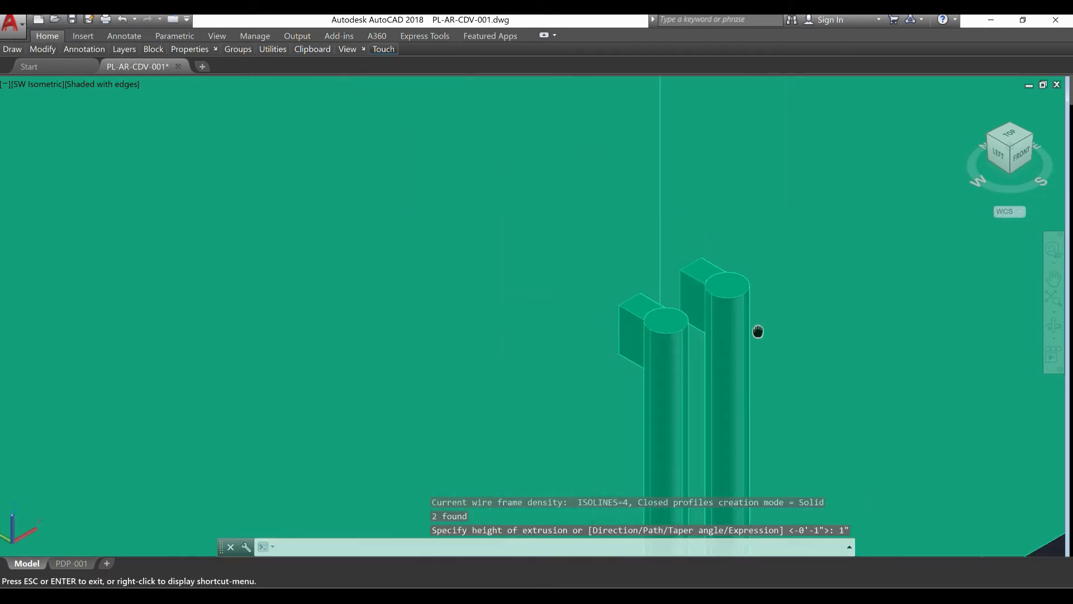
Extrude both bracket outlines at the handle bottoms 1" upward
middle_click_drag(758, 331, 549, 164)
scroll(509, 413, "up", 2)
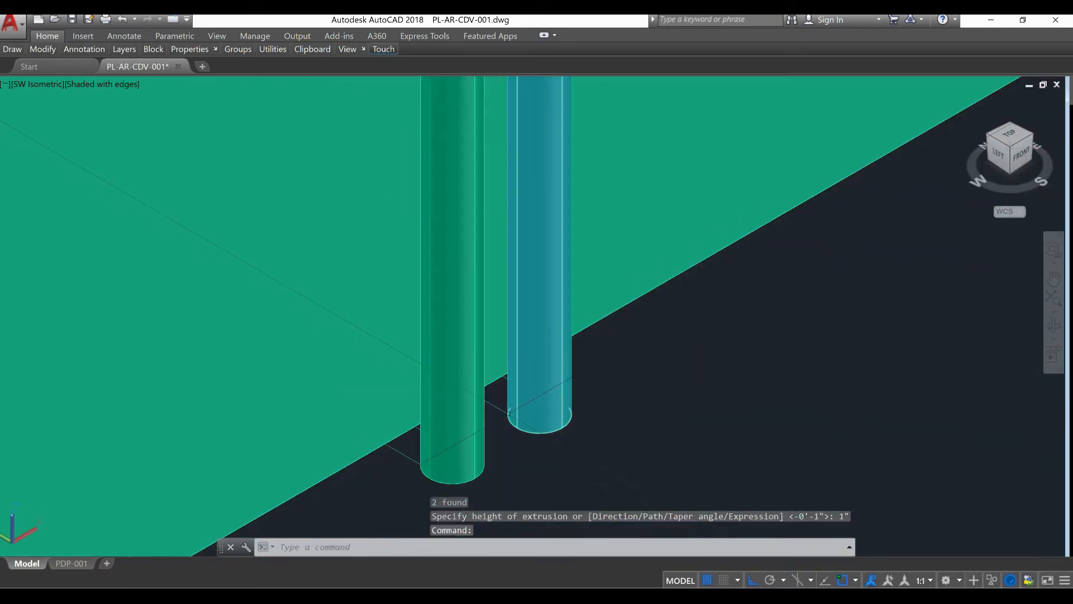
left_click(507, 413)
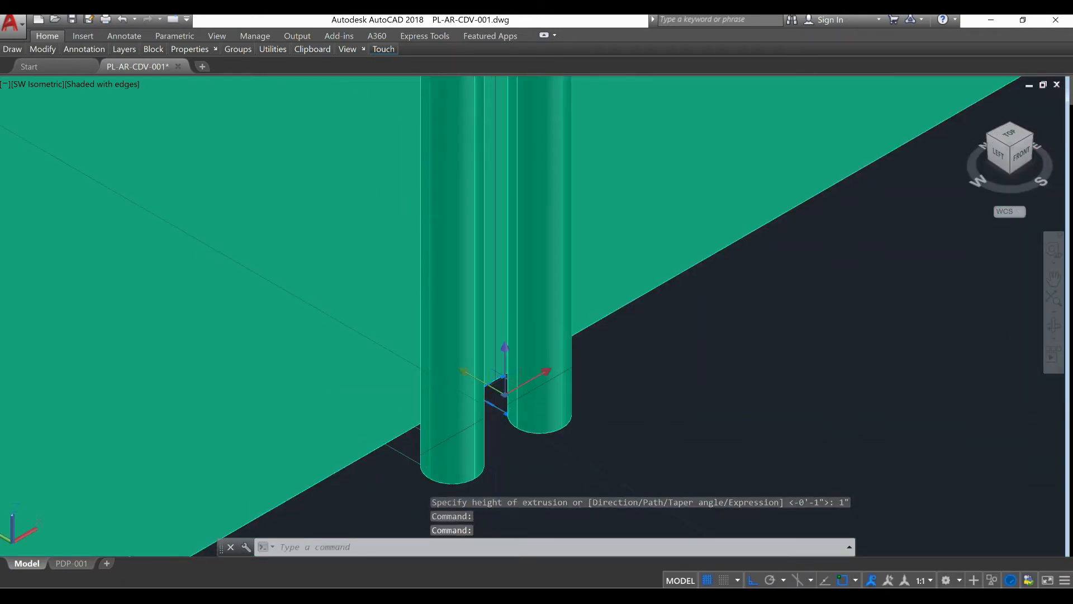
left_click(414, 453)
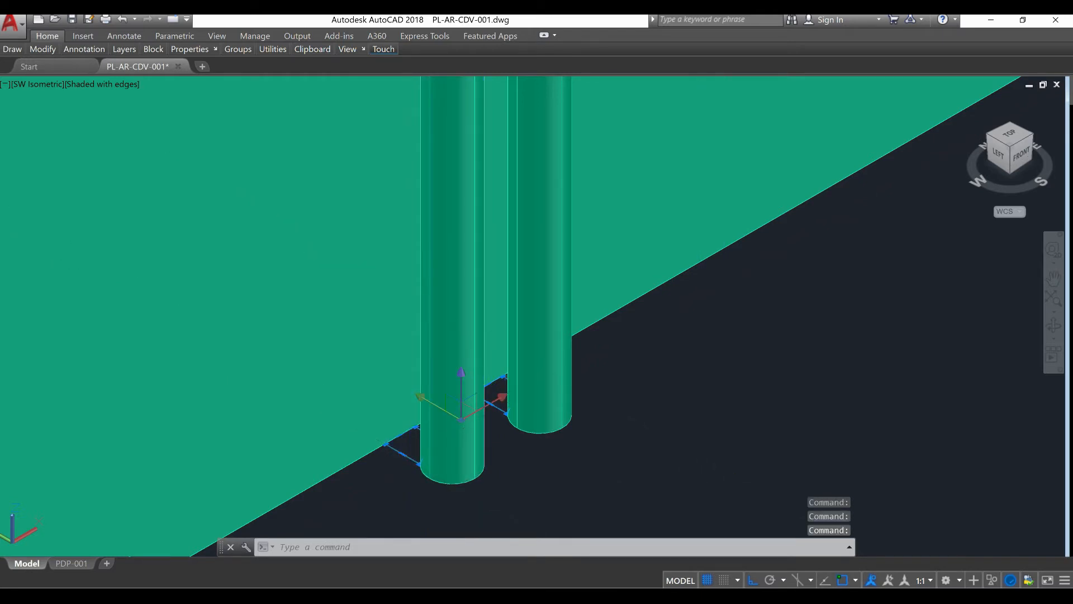
type("ext")
key("Return")
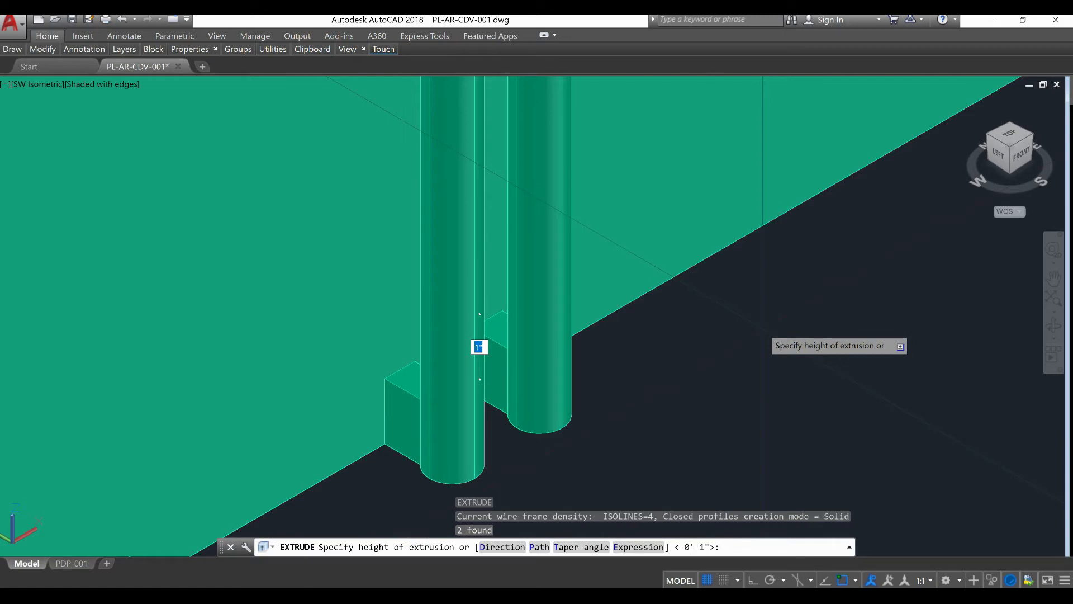
key("Return")
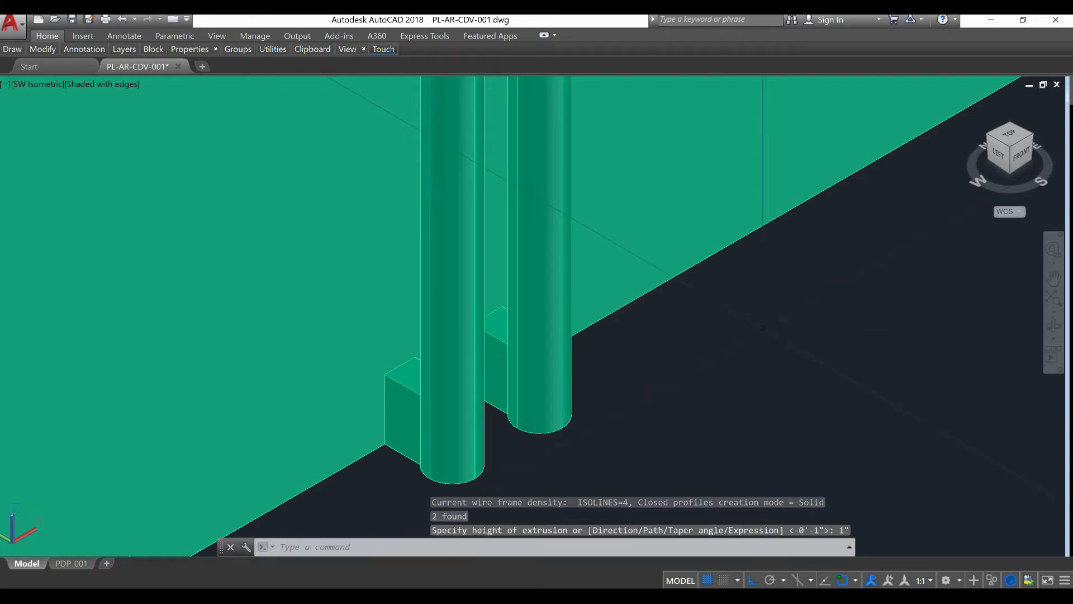
Move both handles and their four brackets vertically up to roughly mid-height of the door leaves
left_click(498, 393)
left_click(519, 397)
left_click(414, 429)
left_click(439, 441)
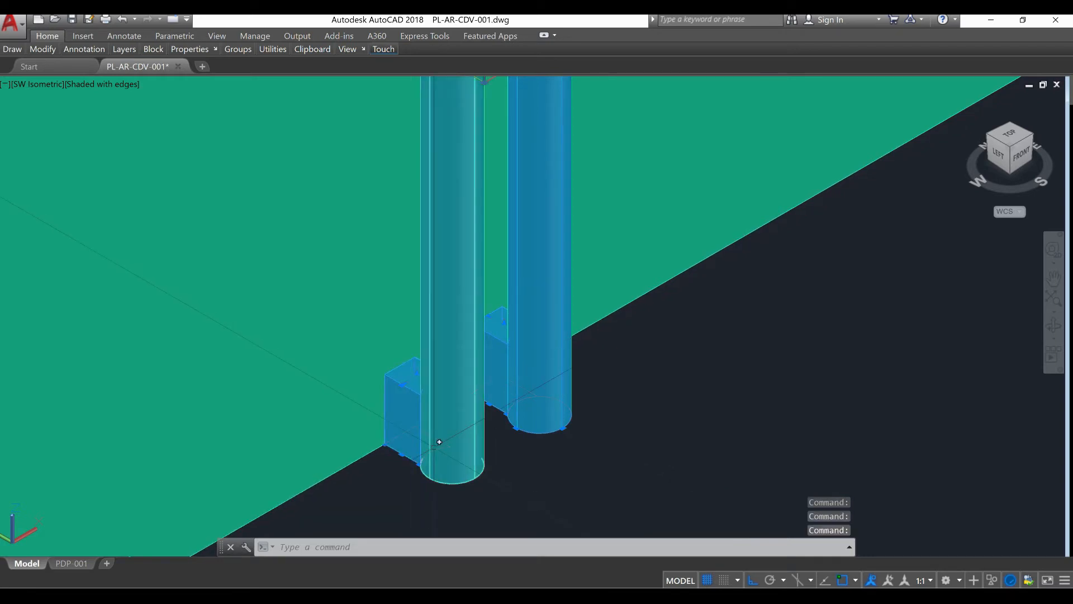
scroll(425, 469, "down", 6)
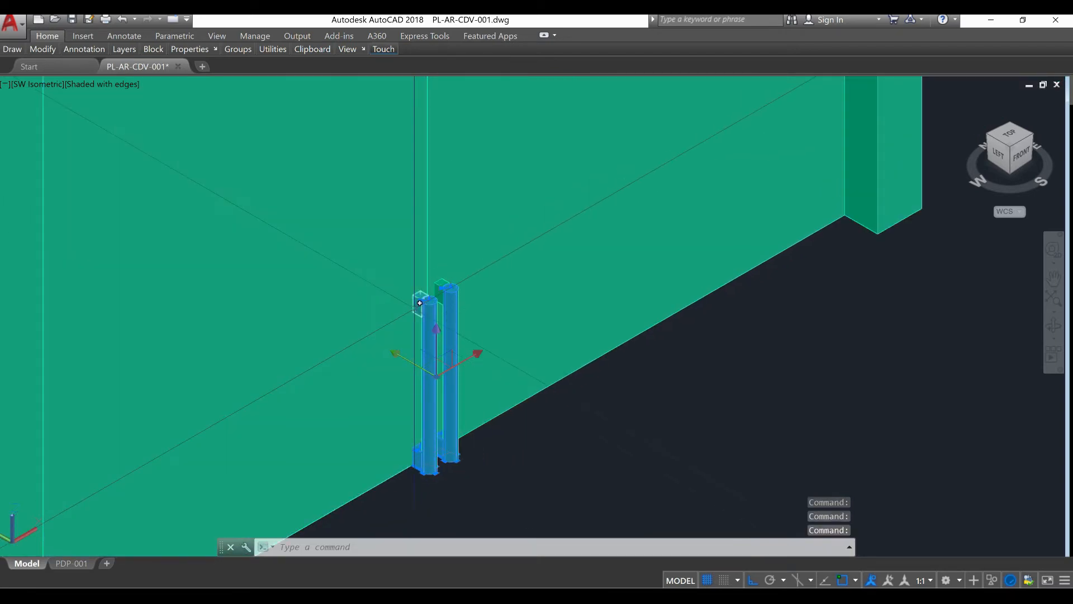
scroll(436, 291, "up", 4)
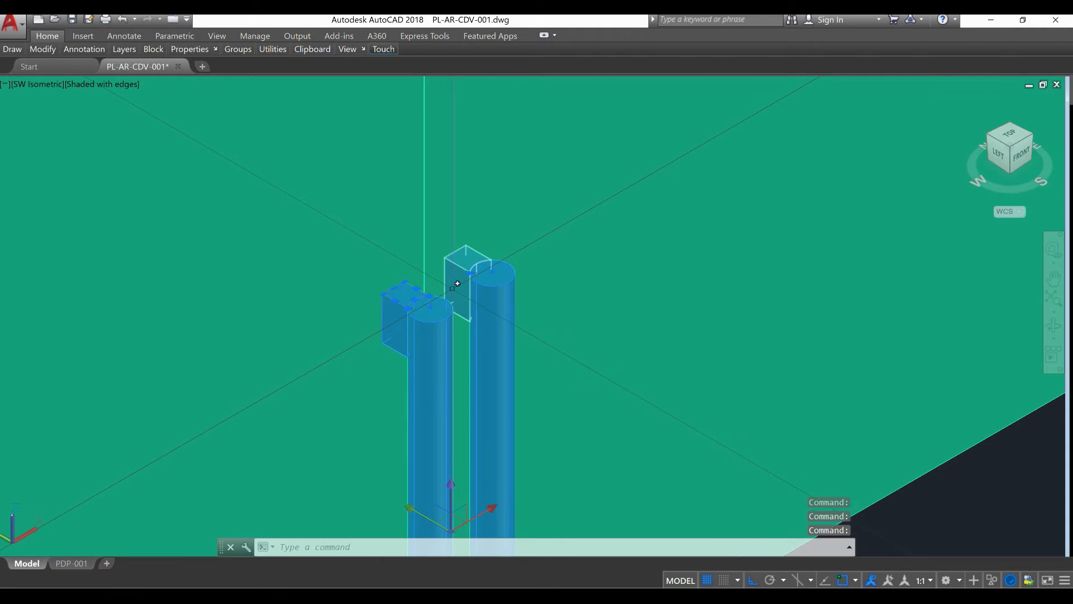
scroll(426, 302, "down", 5)
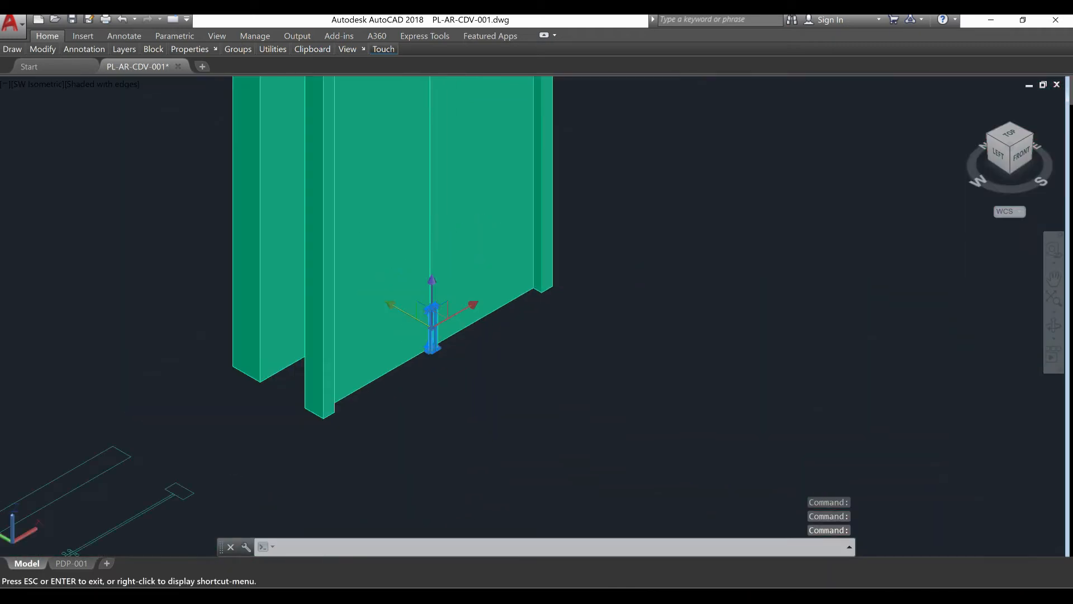
middle_click_drag(426, 302, 390, 413)
type("m")
key("Return")
left_click(624, 374)
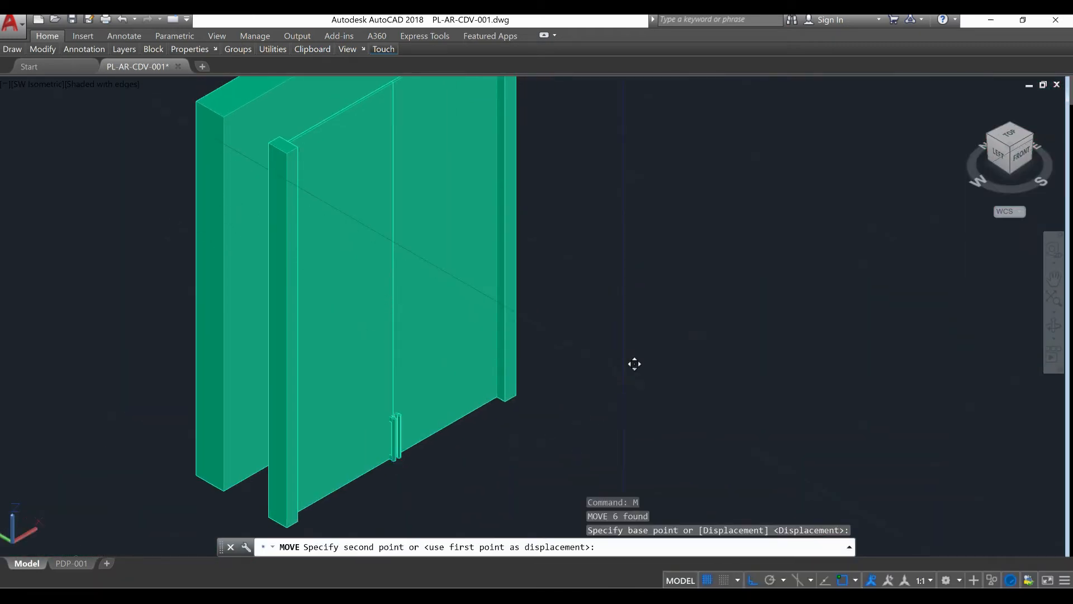
left_click(625, 206)
Mirror both handles and their brackets to the north side across the east-west line through the east frame's midpoint, keeping the originals
scroll(419, 274, "up", 8)
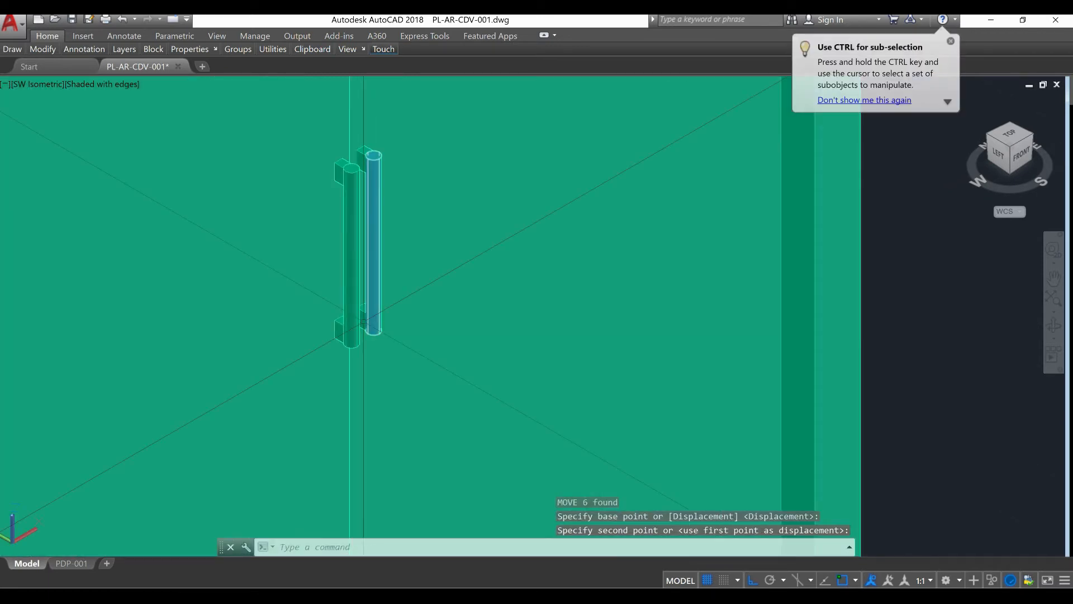
left_click(320, 331)
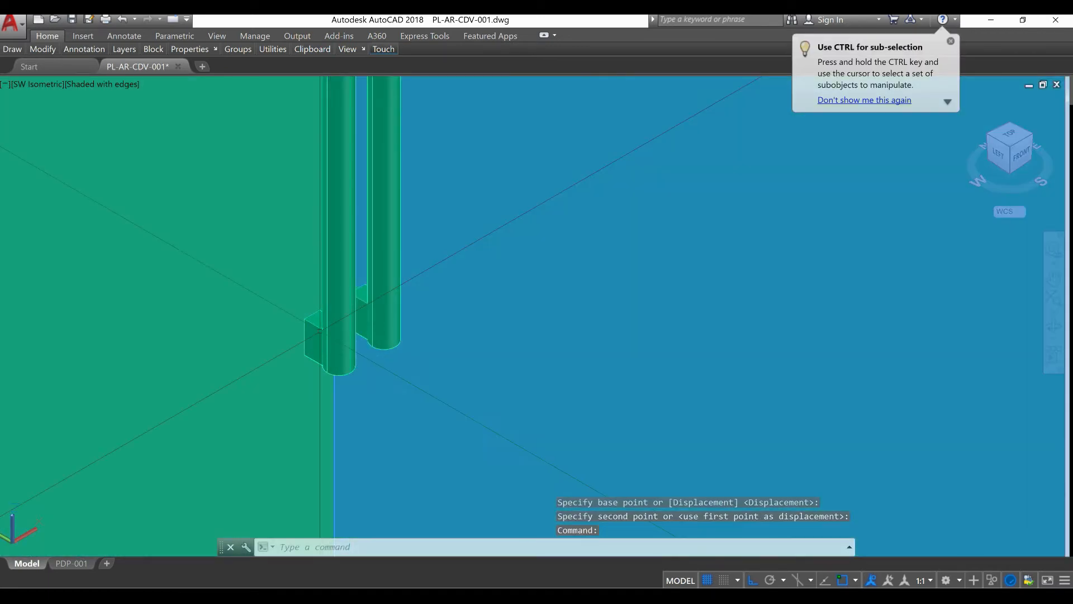
key("Escape")
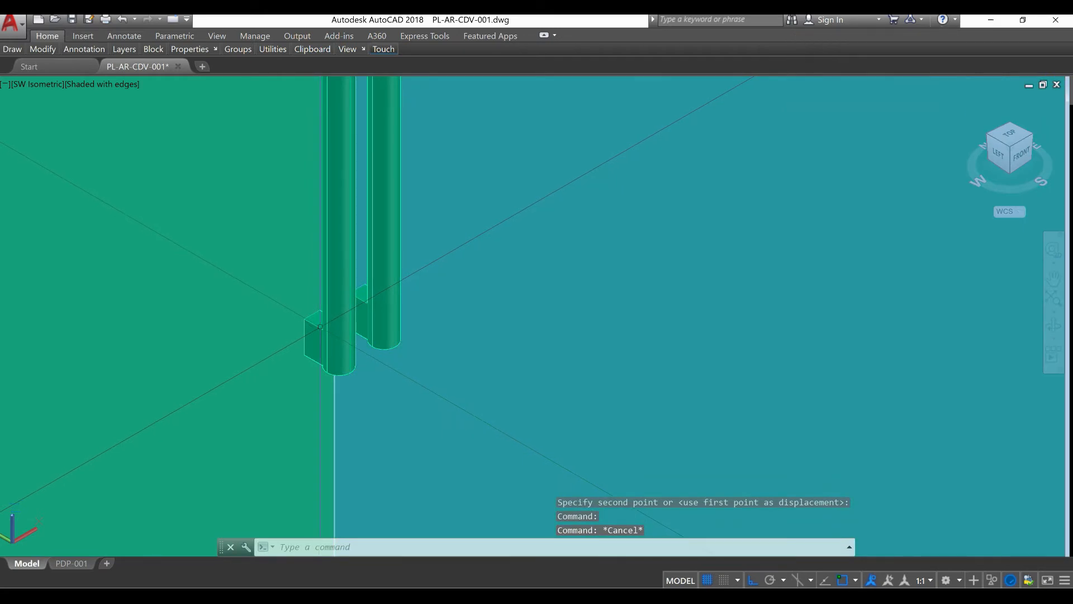
left_click(314, 324)
left_click(343, 348)
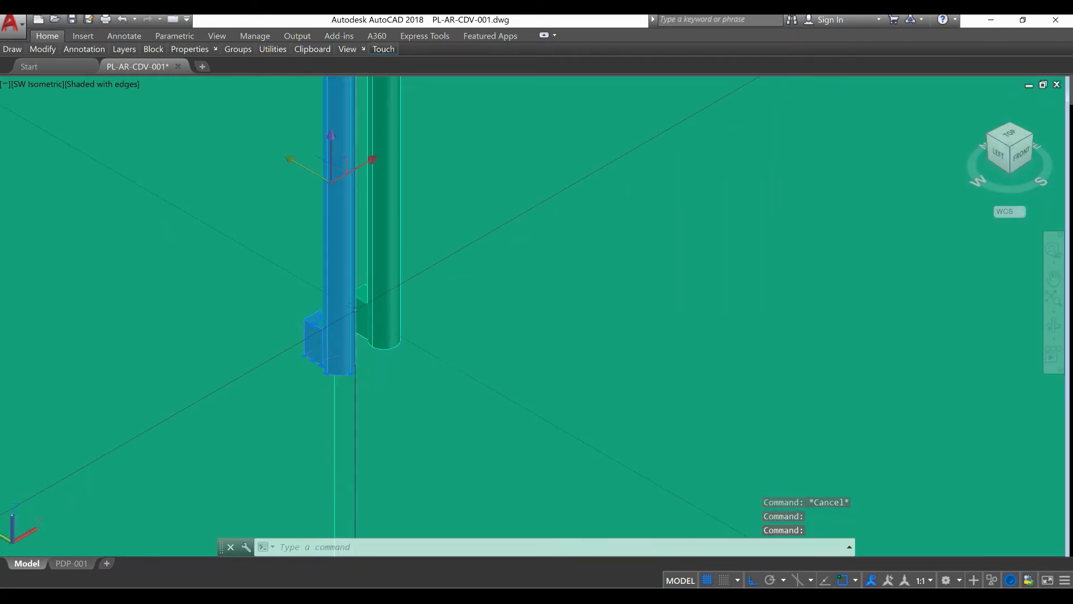
left_click(364, 304)
middle_click_drag(377, 339, 385, 603)
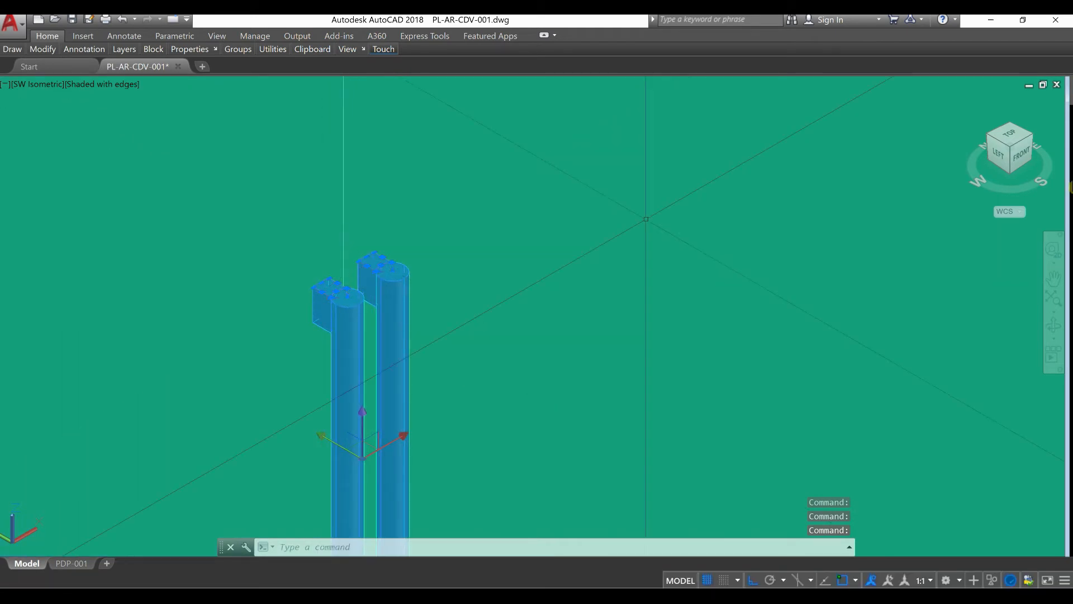
left_click(1010, 141)
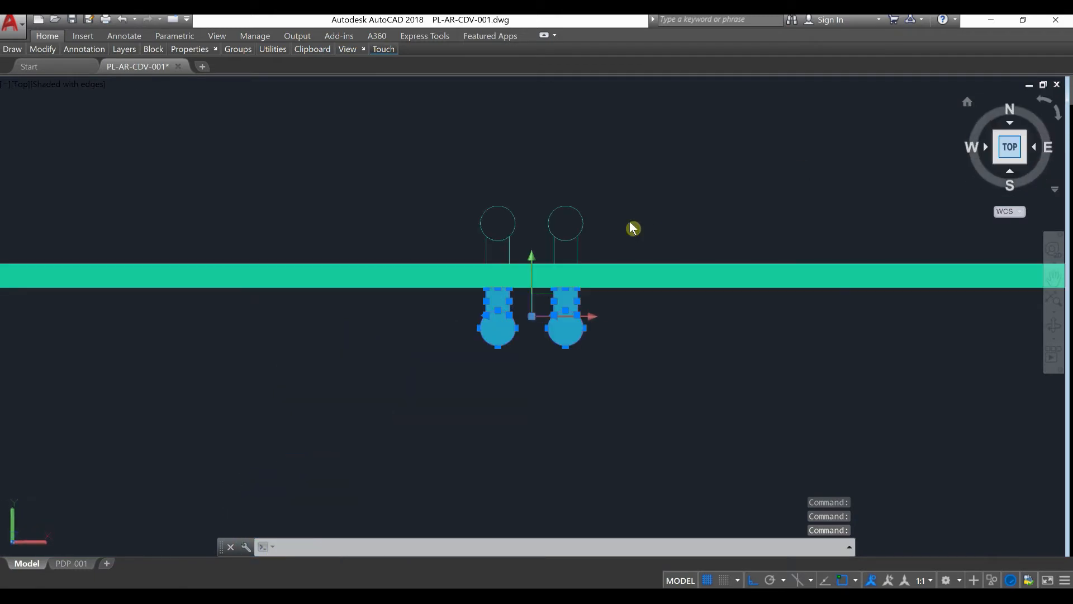
scroll(610, 237, "down", 1)
middle_click_drag(773, 350, 539, 350)
scroll(666, 250, "up", 2)
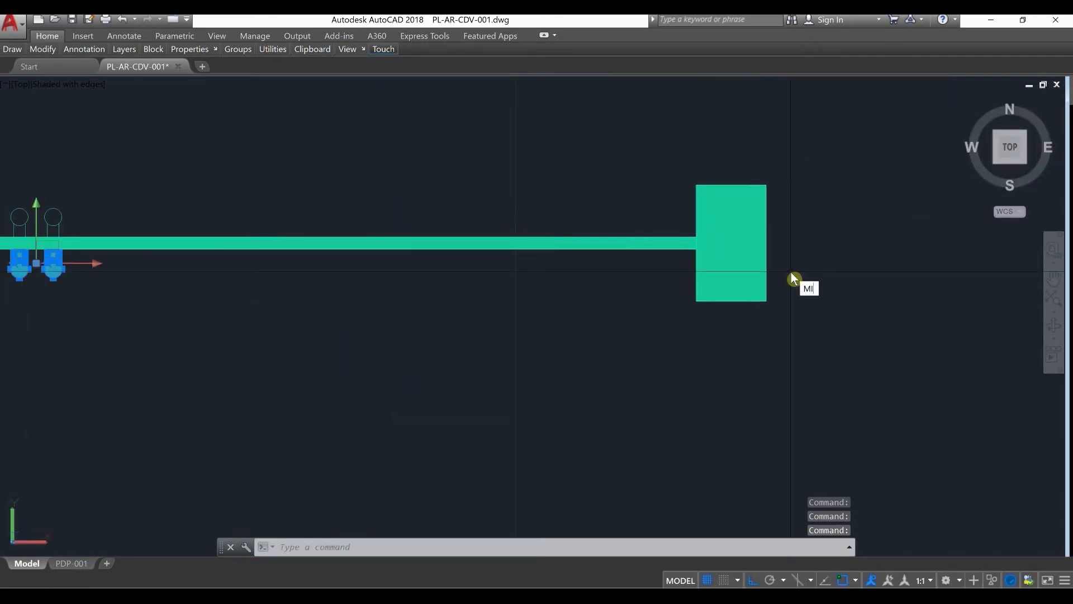
key("Return")
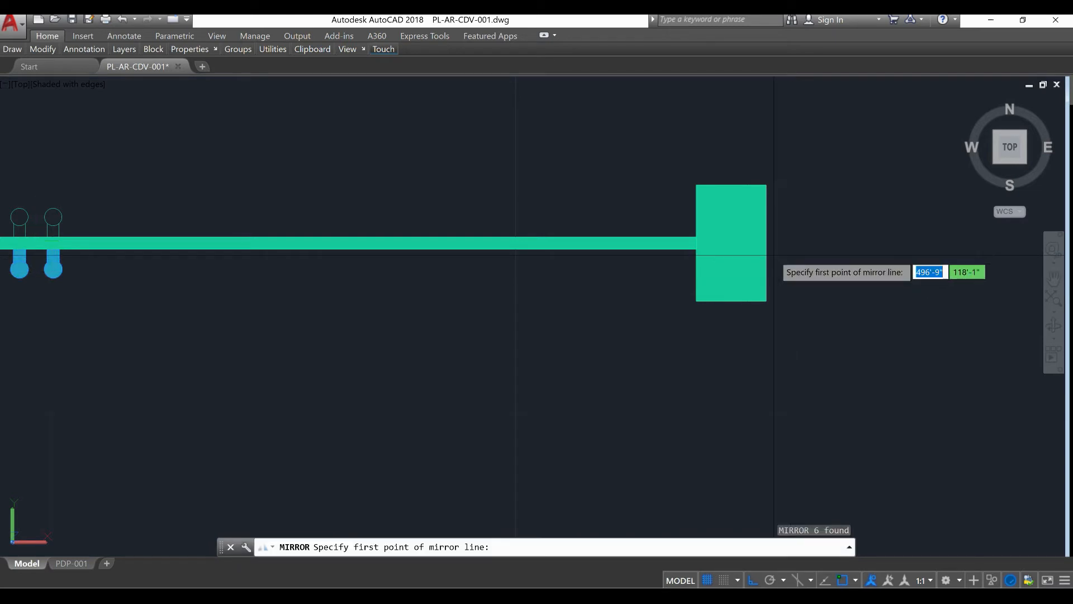
left_click(766, 243)
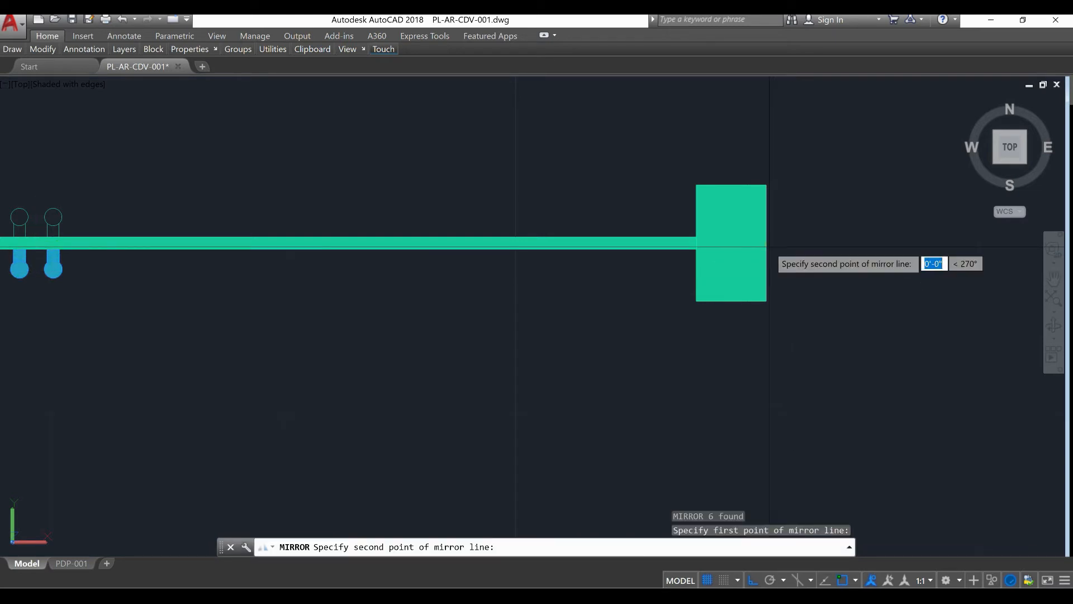
left_click(843, 243)
right_click(848, 243)
left_click(858, 248)
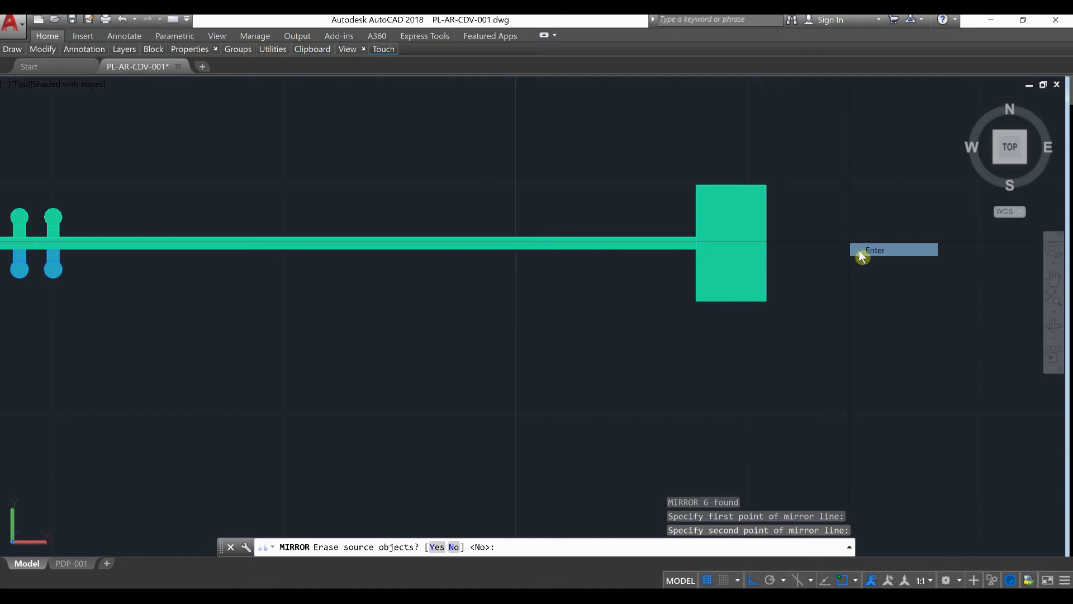
scroll(859, 250, "down", 2)
left_click(510, 266)
left_click(492, 235)
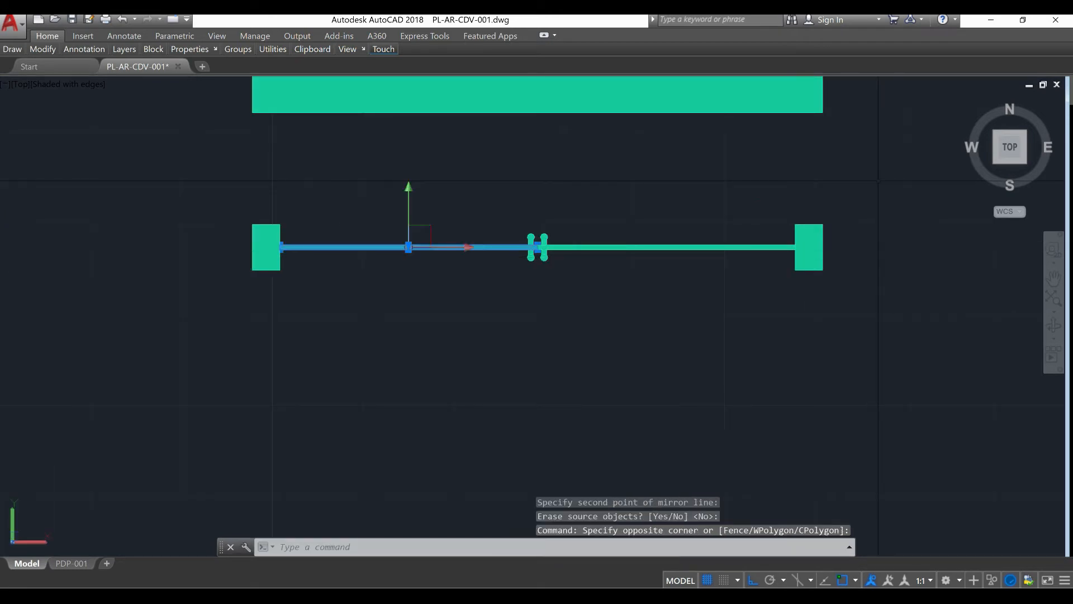
Move the large slab about 4'-3" north, away from the door
mouse_move(1001, 136)
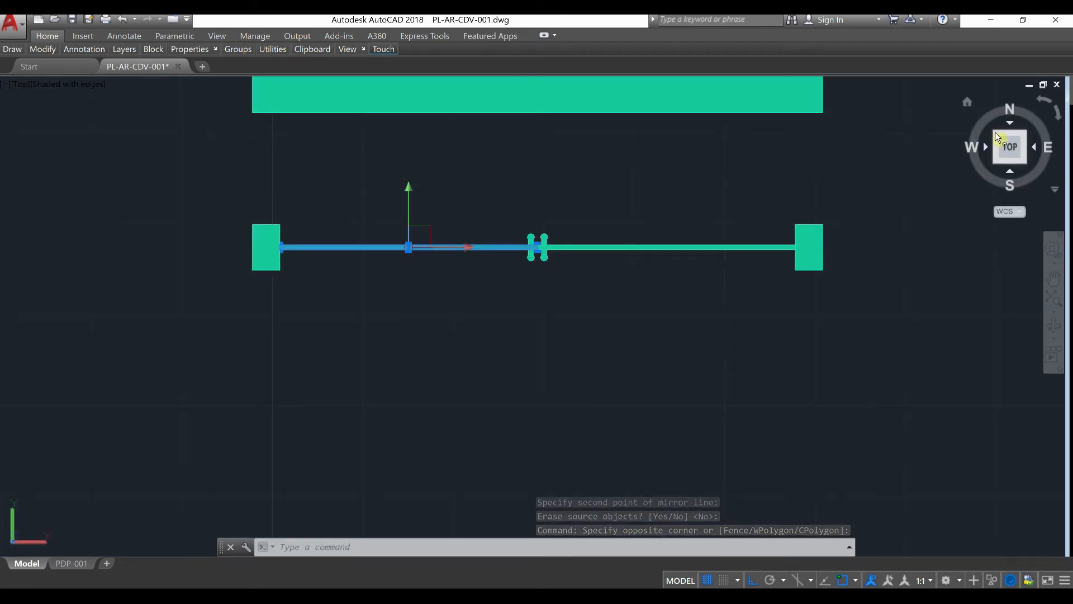
left_click(996, 142)
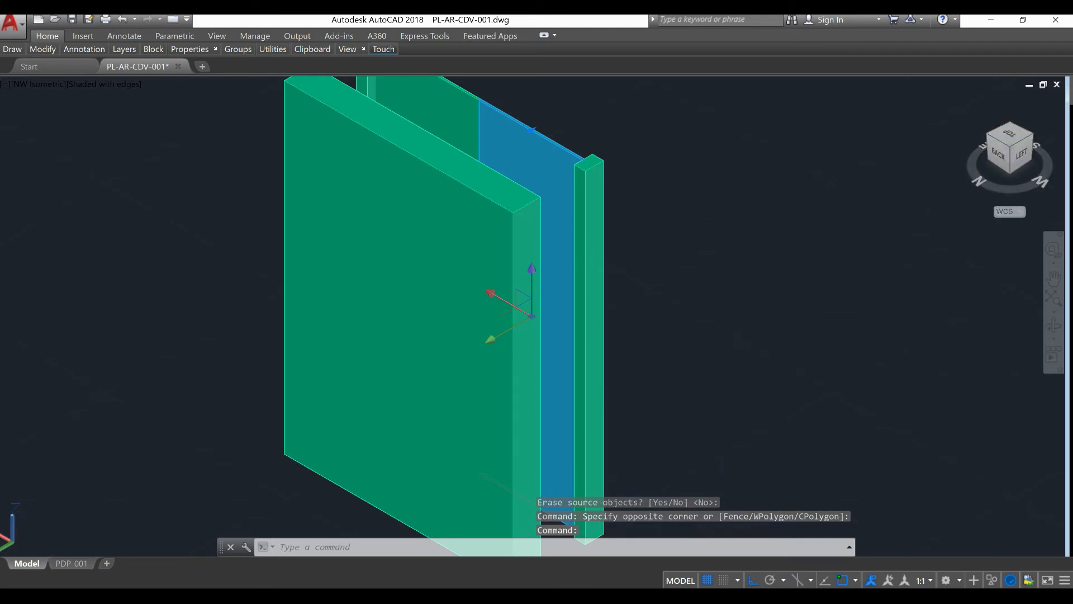
key("Escape")
key("Escape")
left_click(520, 312)
type("M")
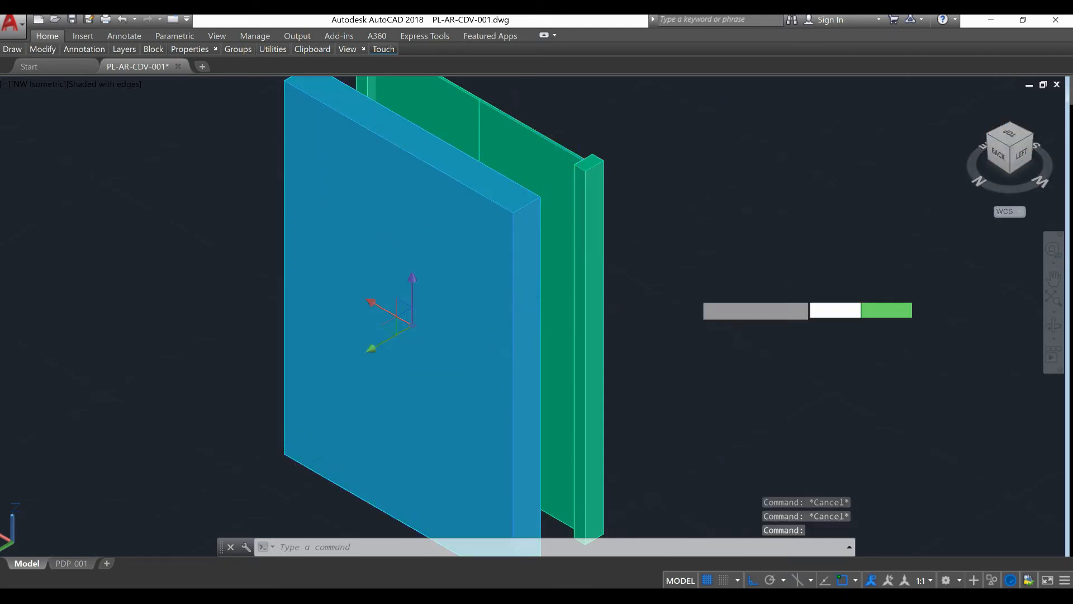
key("Return")
left_click(824, 307)
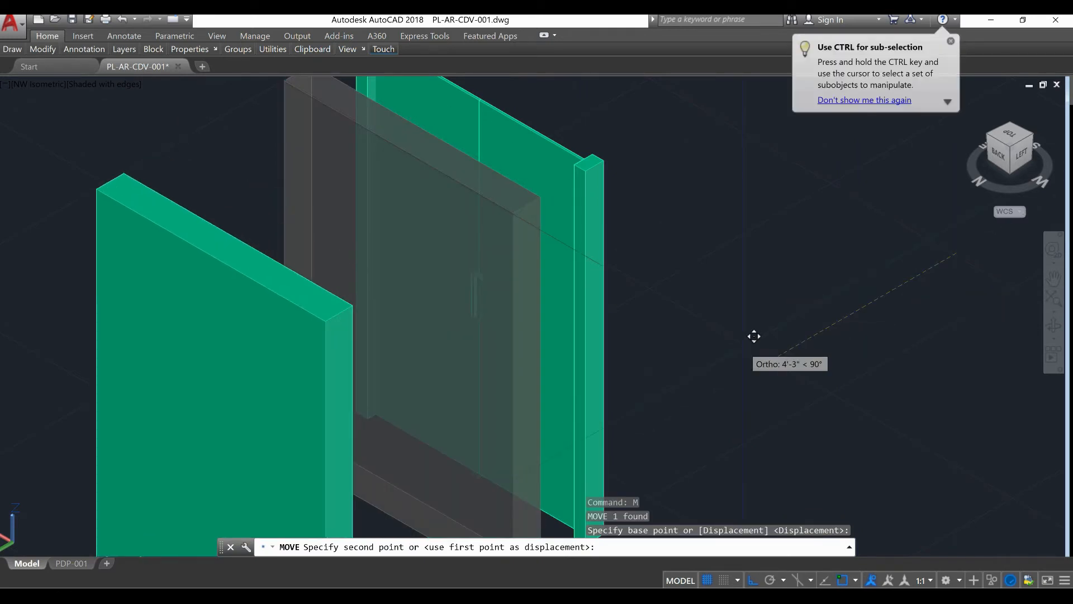
left_click(755, 338)
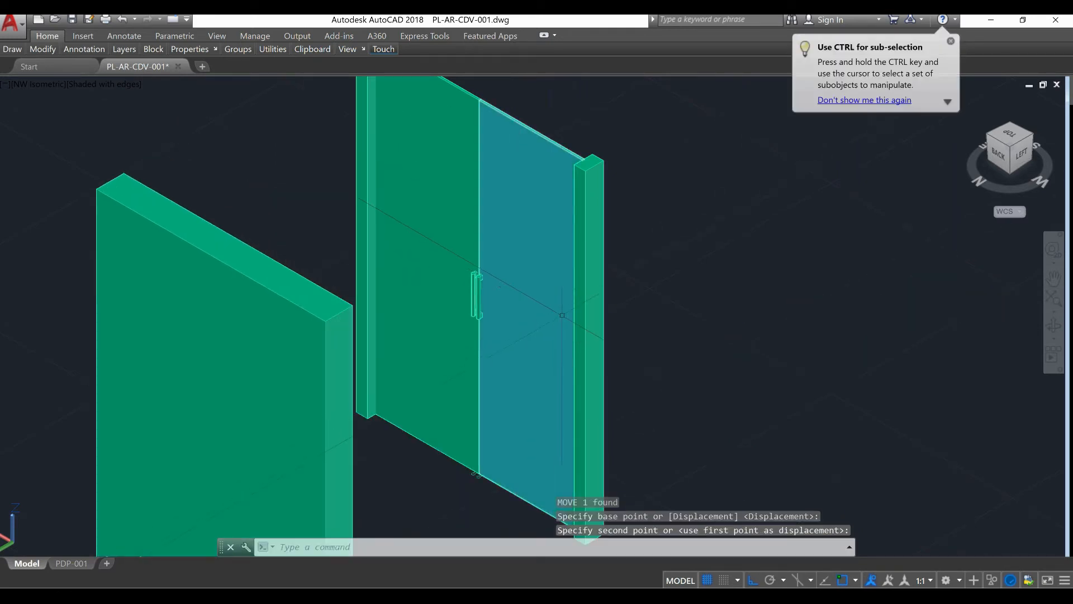
Erase the two leftover circles and their two bracket outlines on the ground at the foot of the door leaves
scroll(552, 362, "up", 8)
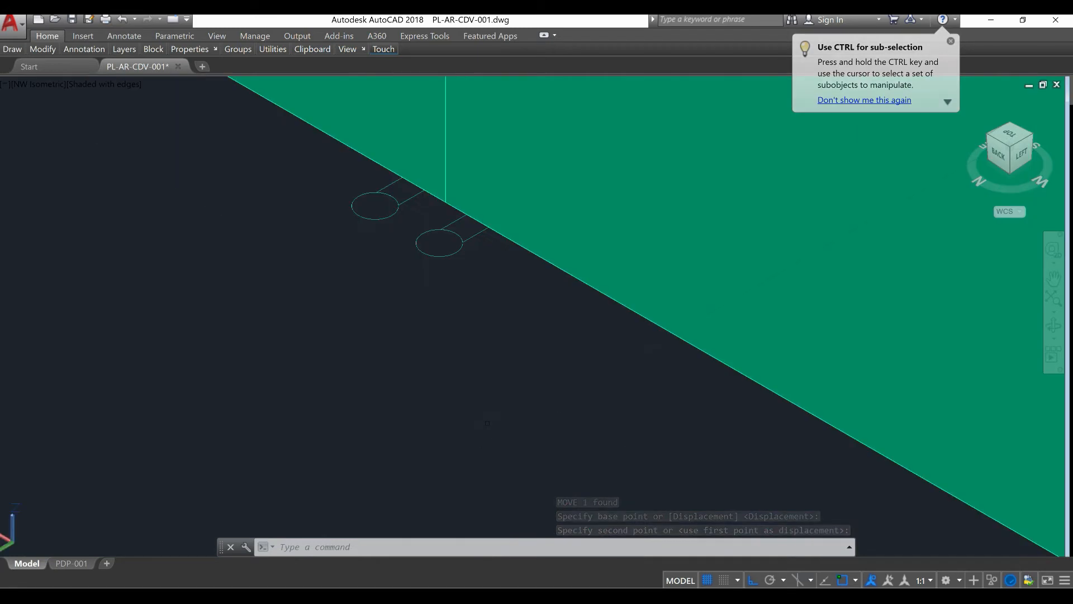
left_click(488, 421)
left_click(438, 242)
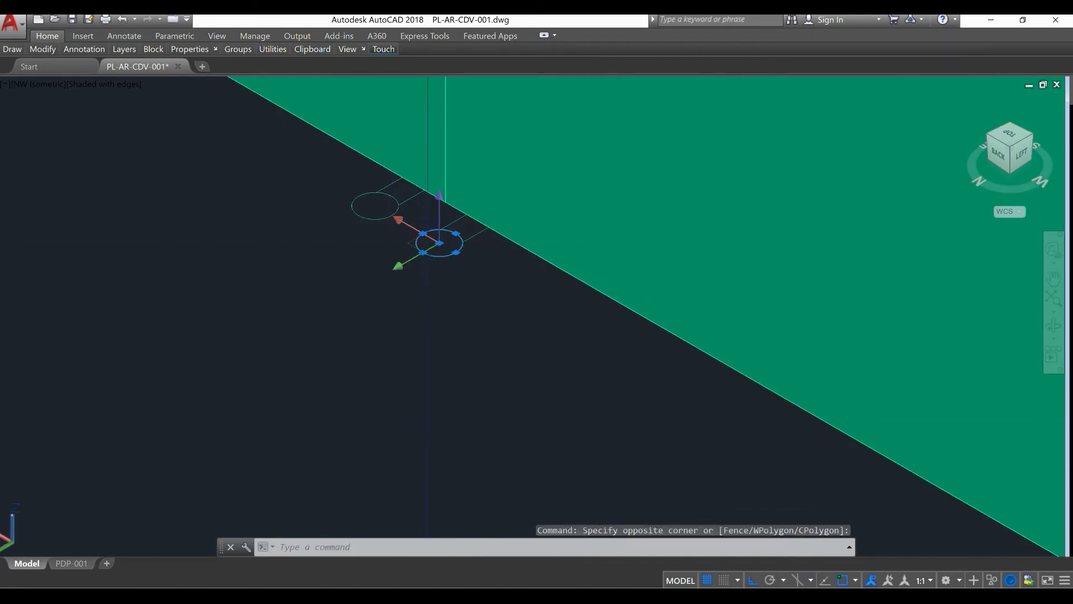
left_click(423, 231)
left_click(395, 335)
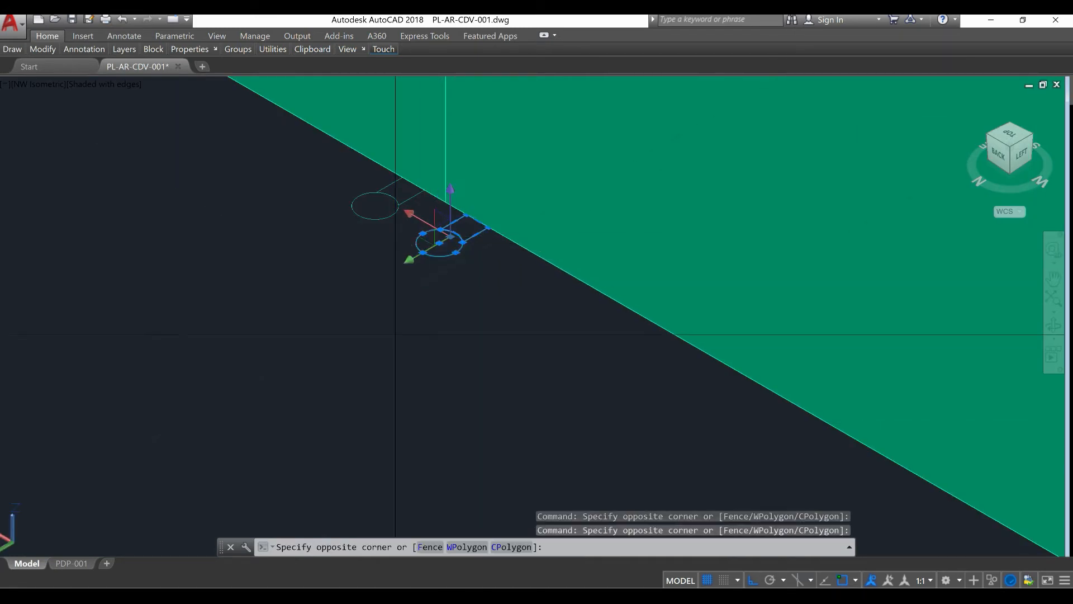
left_click(340, 191)
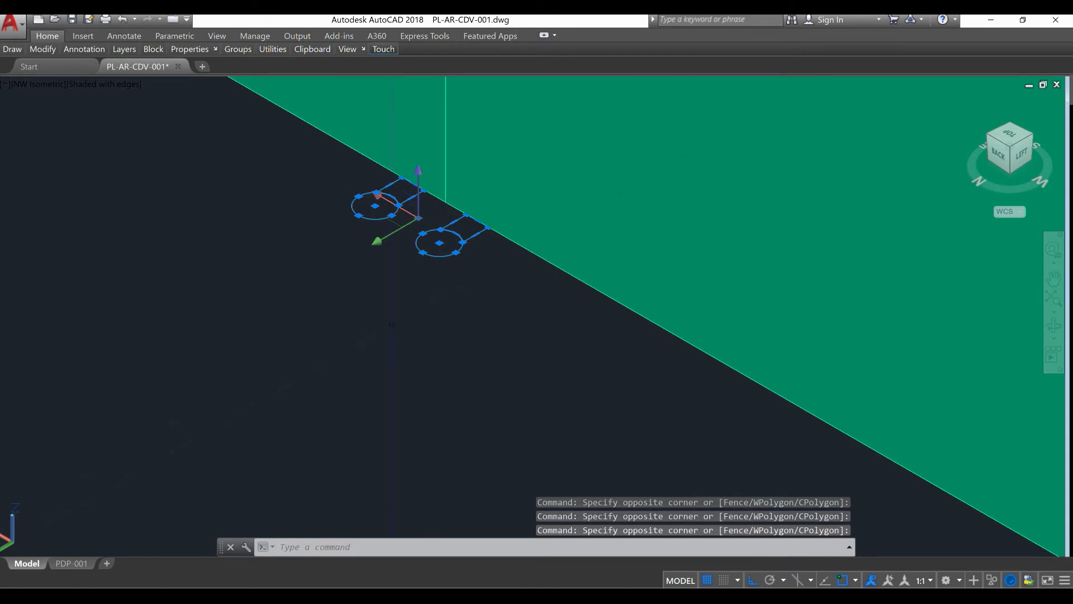
key("Return")
scroll(392, 324, "down", 8)
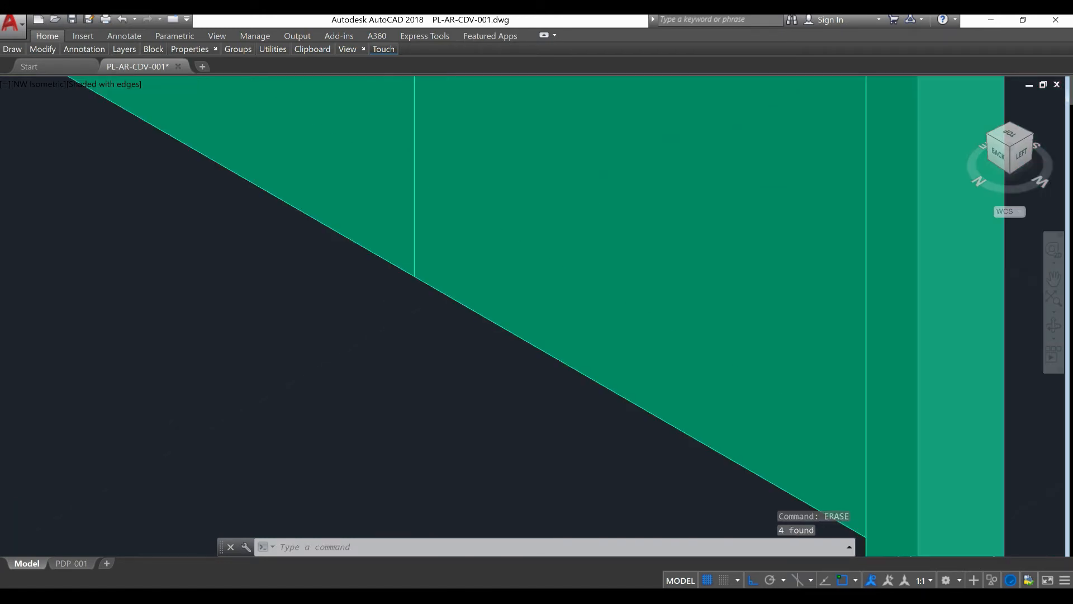
middle_click_drag(502, 288, 502, 287)
scroll(438, 340, "down", 6)
key("Escape")
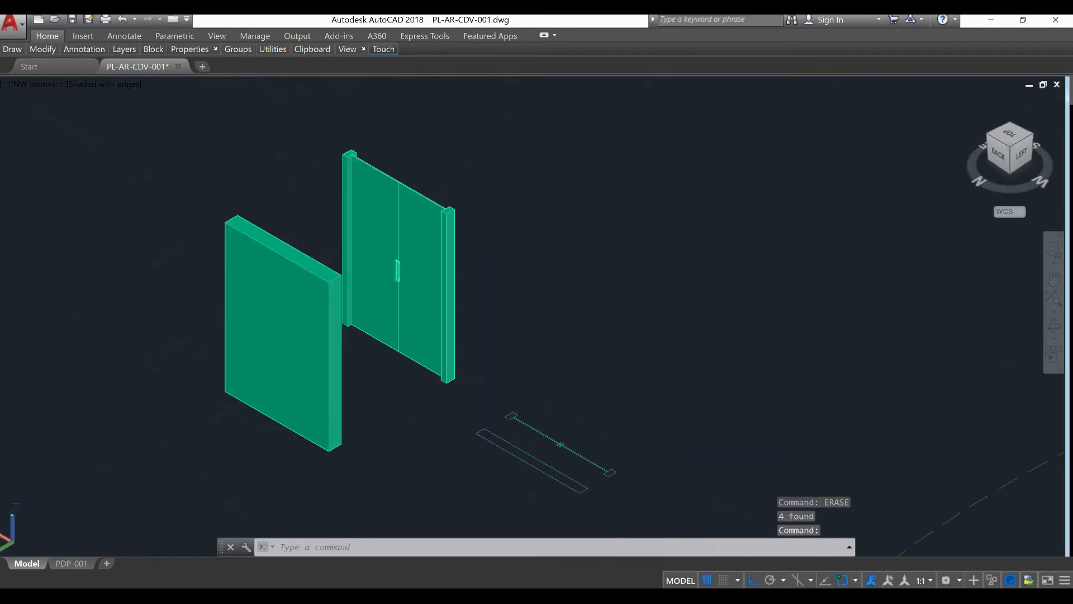
Start a block definition named PD 3D and set its base point at the bottom of the west frame
left_click(433, 333)
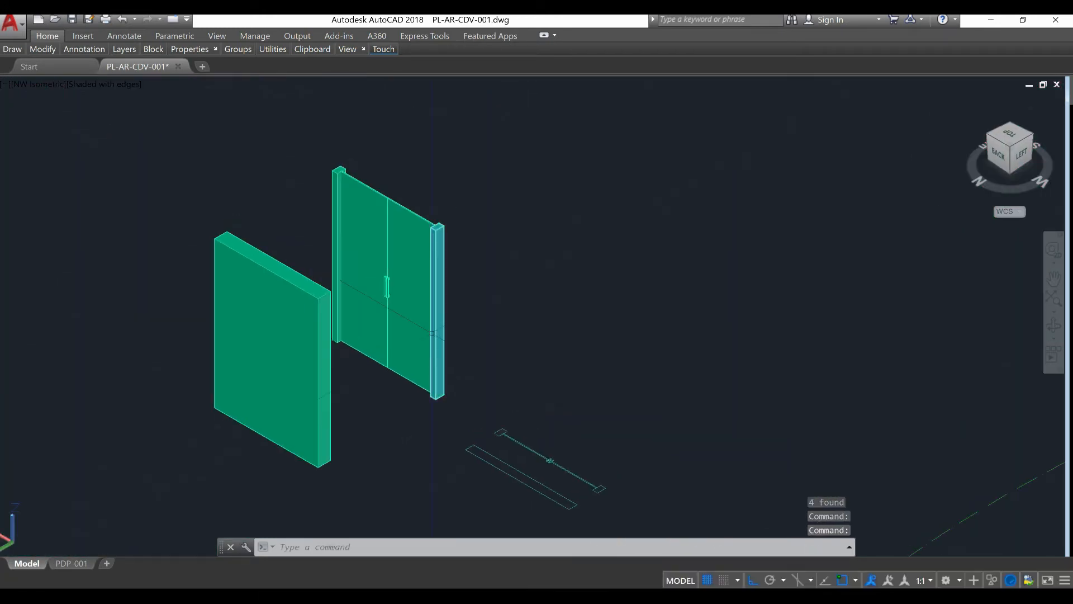
left_click(1030, 136)
key("Escape")
key("Escape")
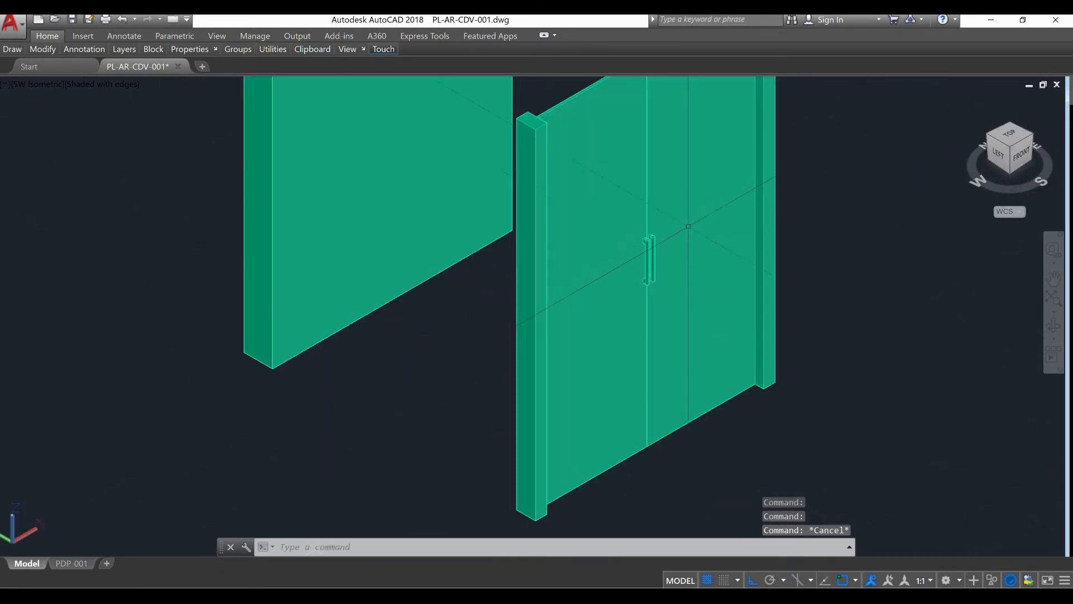
middle_click_drag(650, 286, 564, 349)
type("BLOCK")
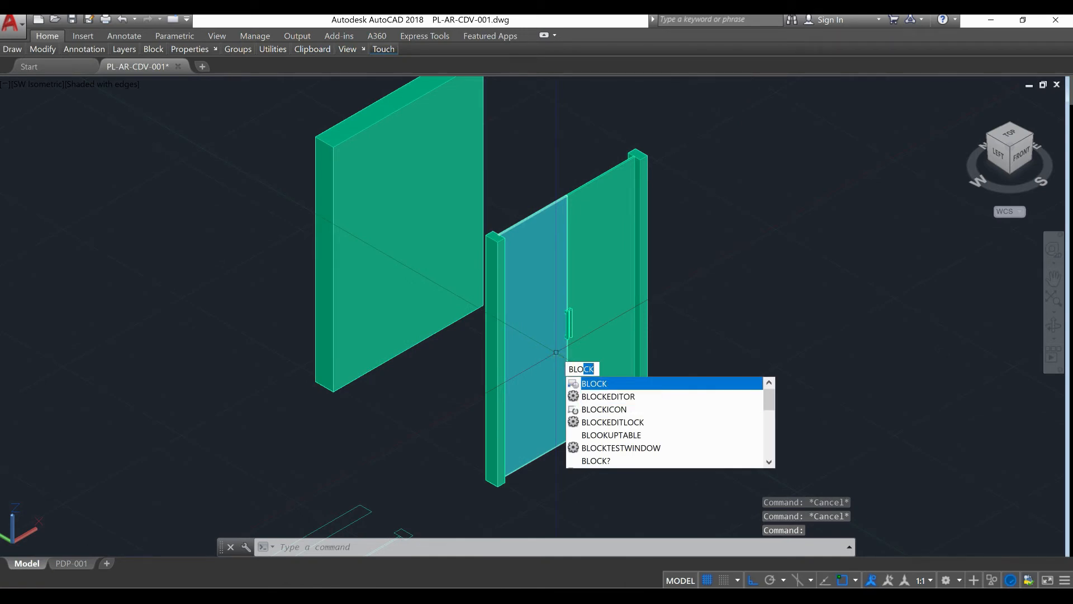
left_click(650, 385)
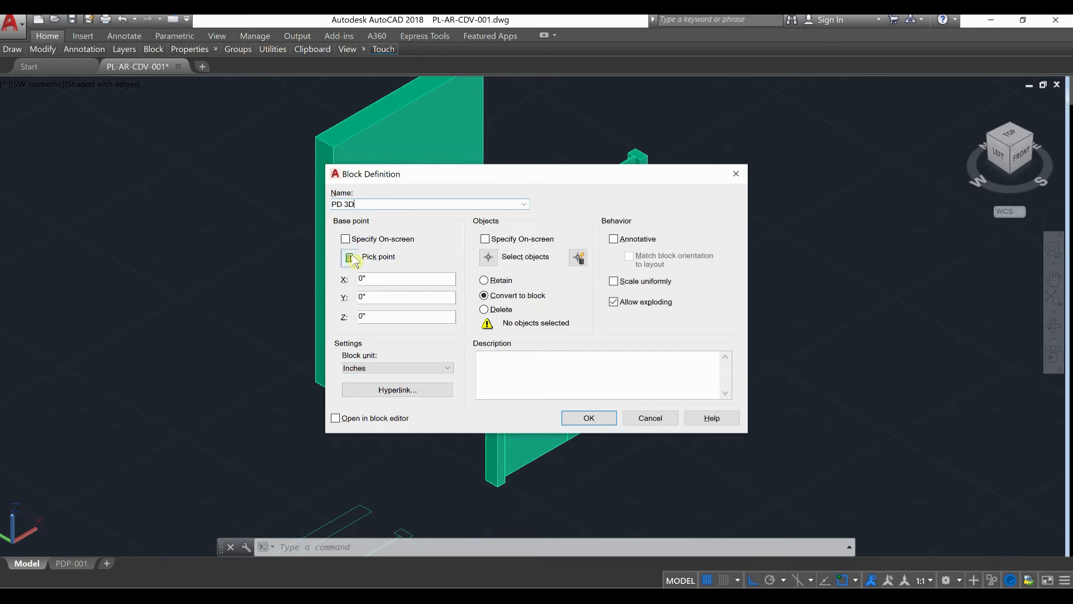
left_click(370, 257)
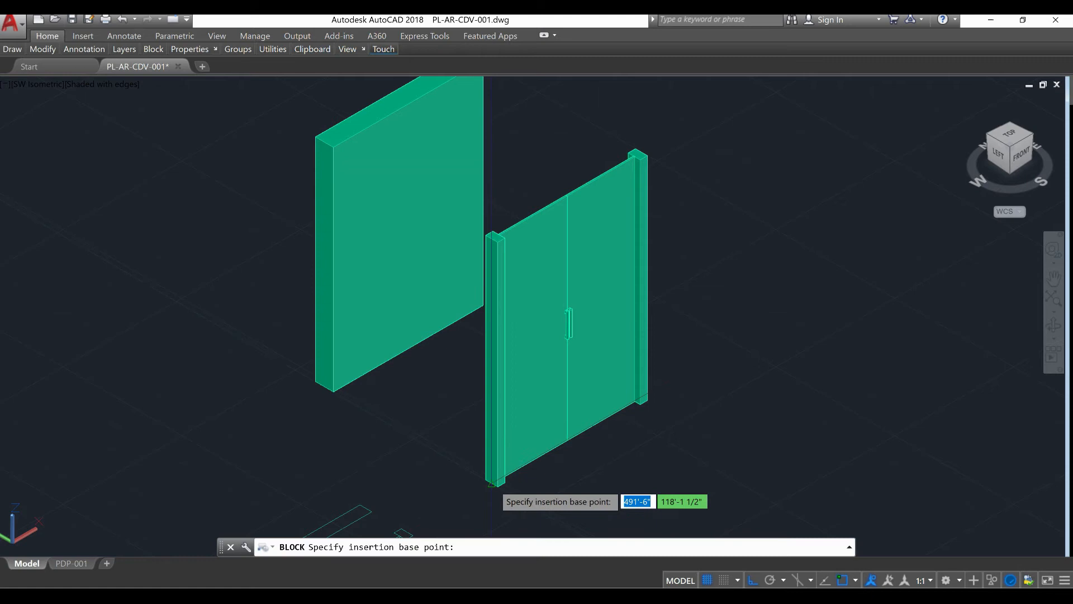
left_click(495, 490)
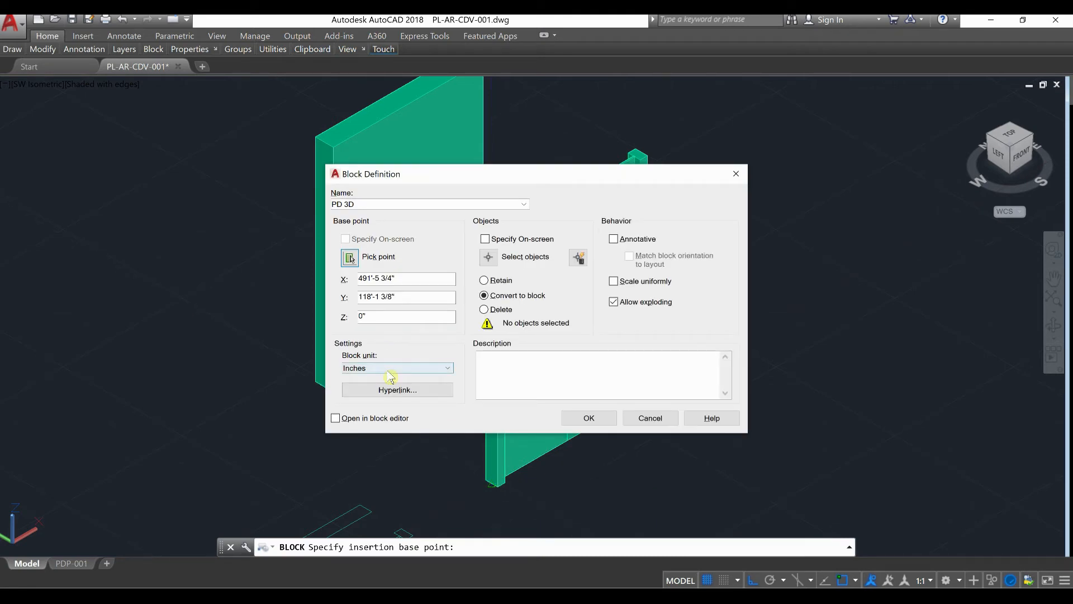
Add both frames, the door leaves and all handles to the block, create it, and check it from both sides
left_click(489, 258)
left_click(661, 459)
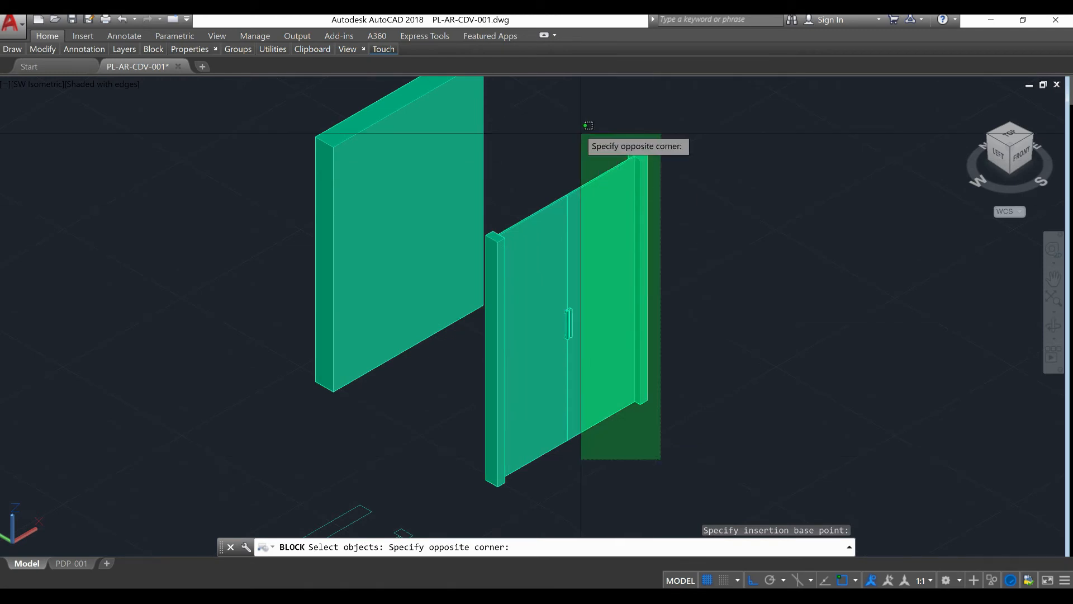
left_click(566, 130)
left_click(588, 511)
left_click(469, 235)
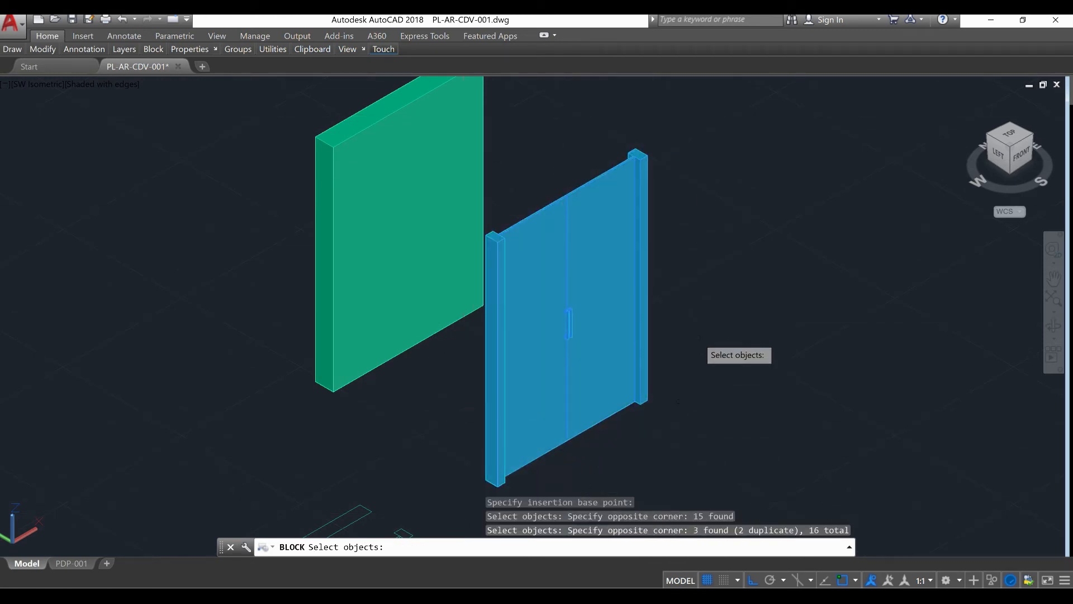
key("Return")
left_click(589, 417)
left_click(565, 298)
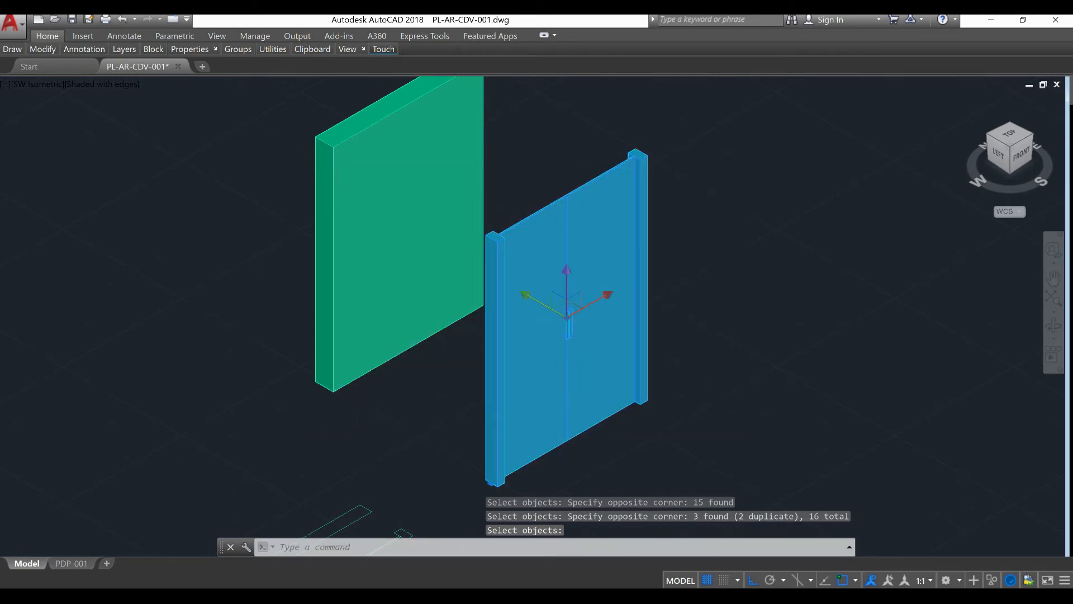
left_click(990, 137)
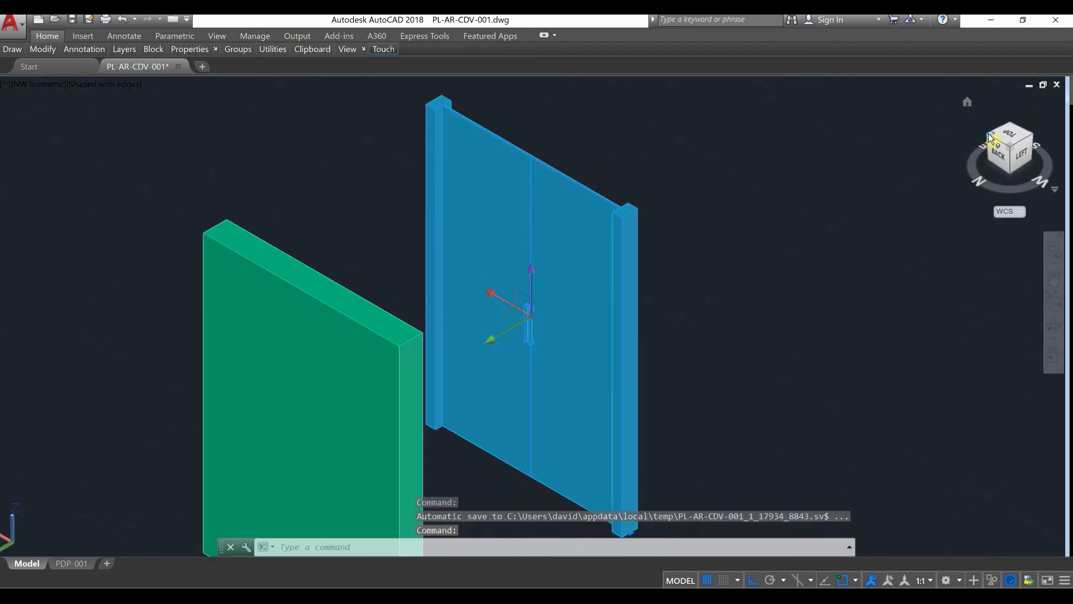
left_click(1032, 136)
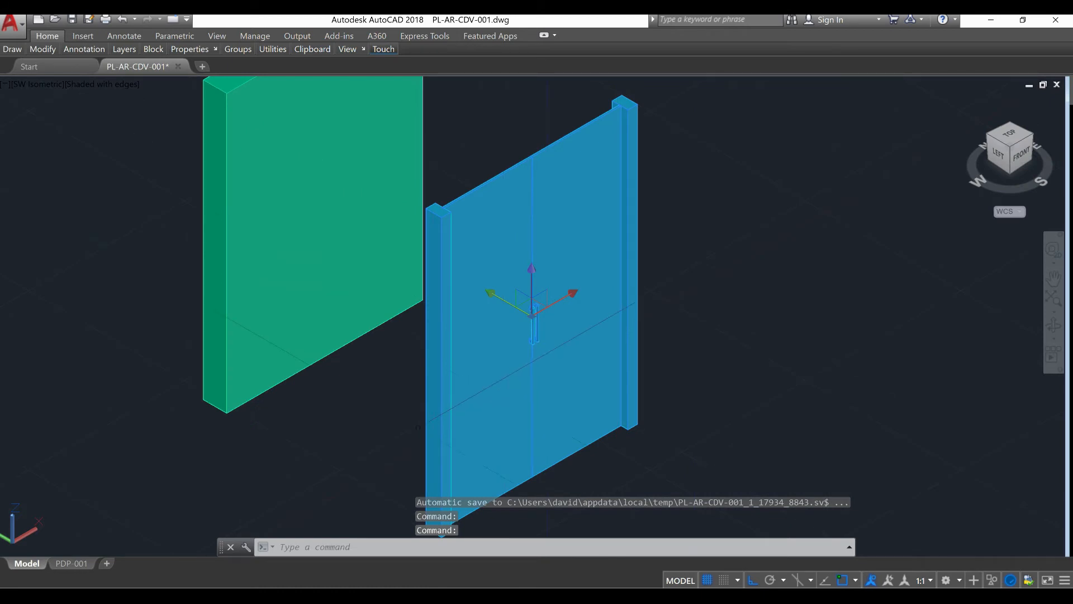
key("Escape")
key("Escape")
scroll(418, 427, "down", 5)
scroll(403, 423, "up", 3)
left_click(403, 424)
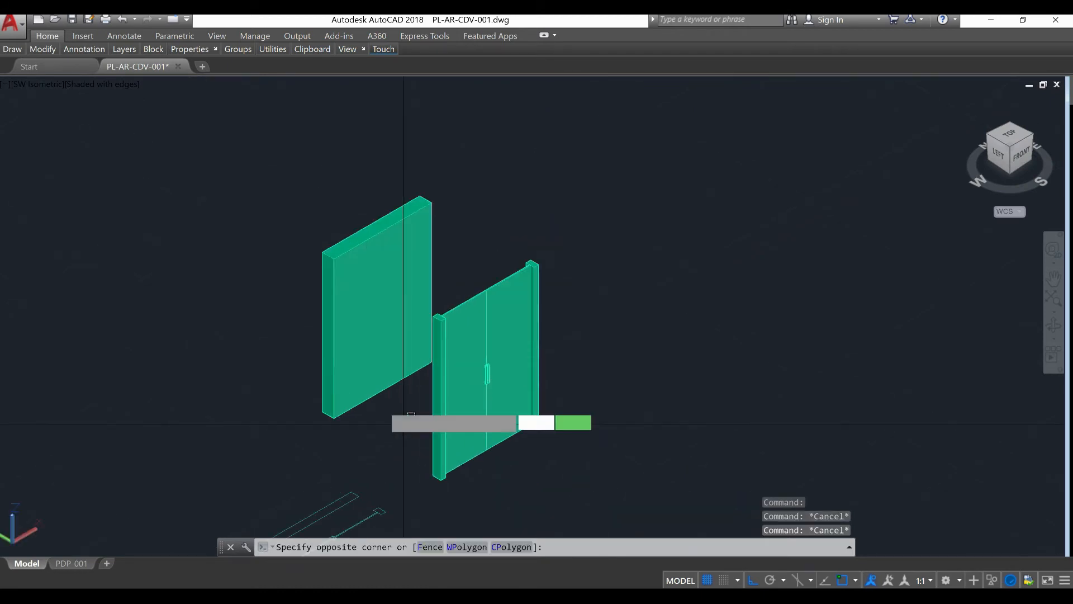
left_click(330, 326)
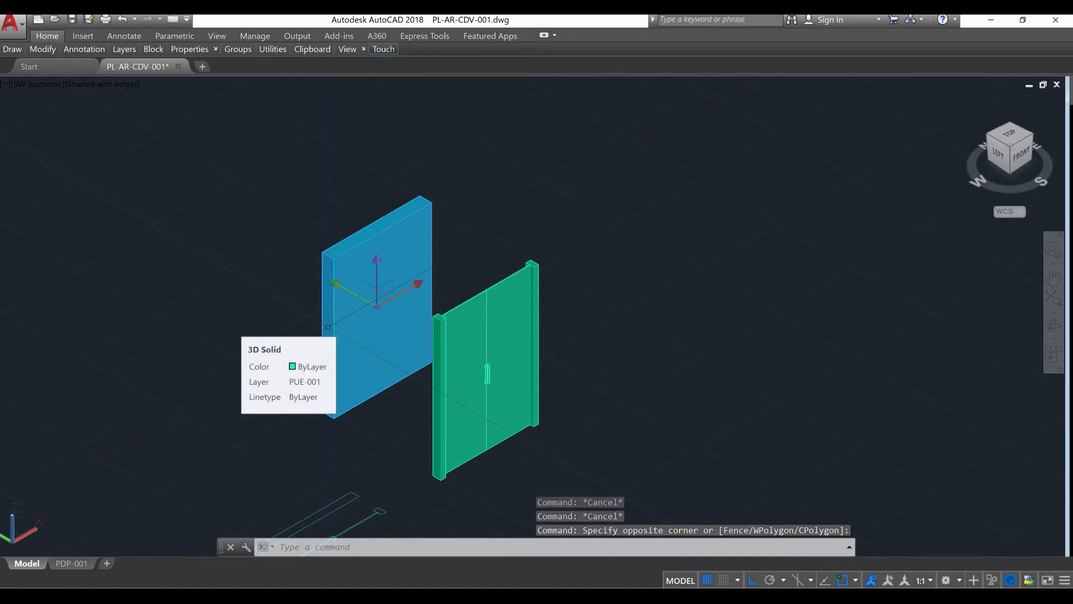
type("m")
key("Return")
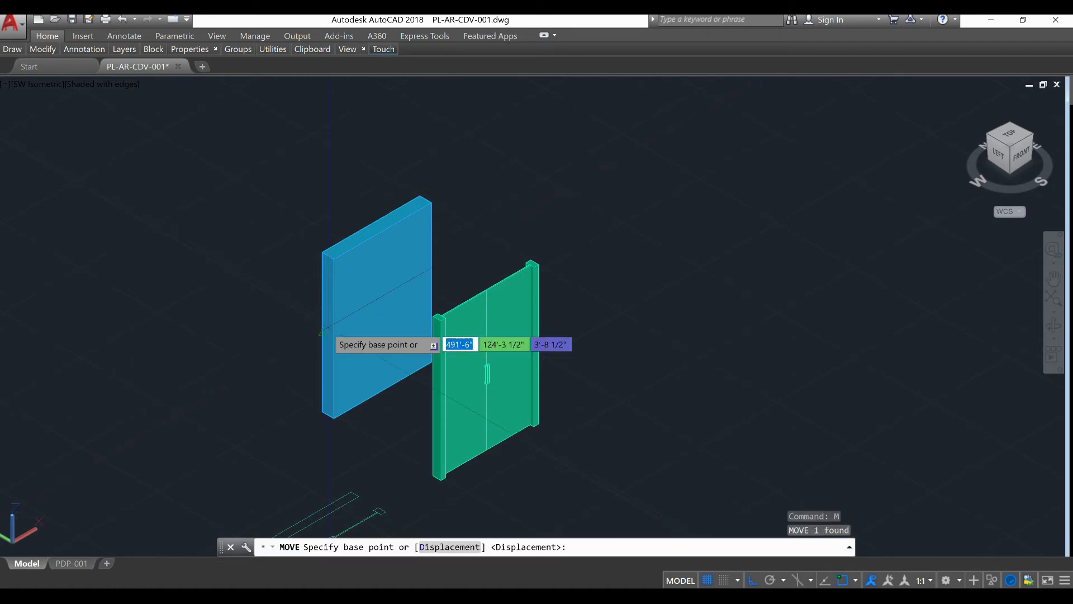
key("Escape")
key("Escape")
Move the slab by the midpoint of its bottom front edge to the building's south wall, between axes B' and A'
left_click(381, 408)
left_click(282, 326)
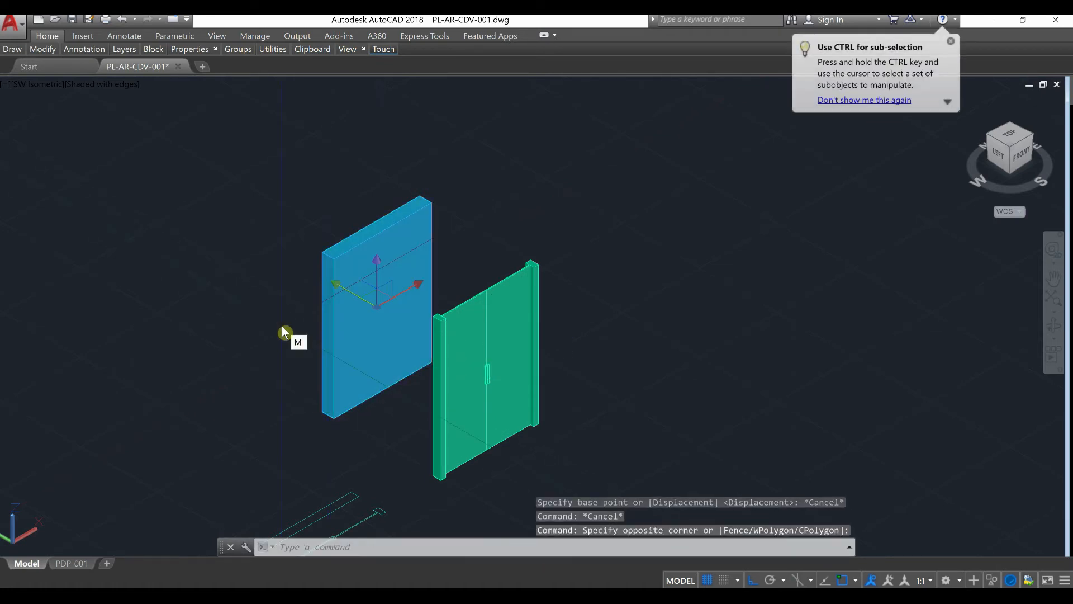
key("Return")
scroll(384, 389, "up", 2)
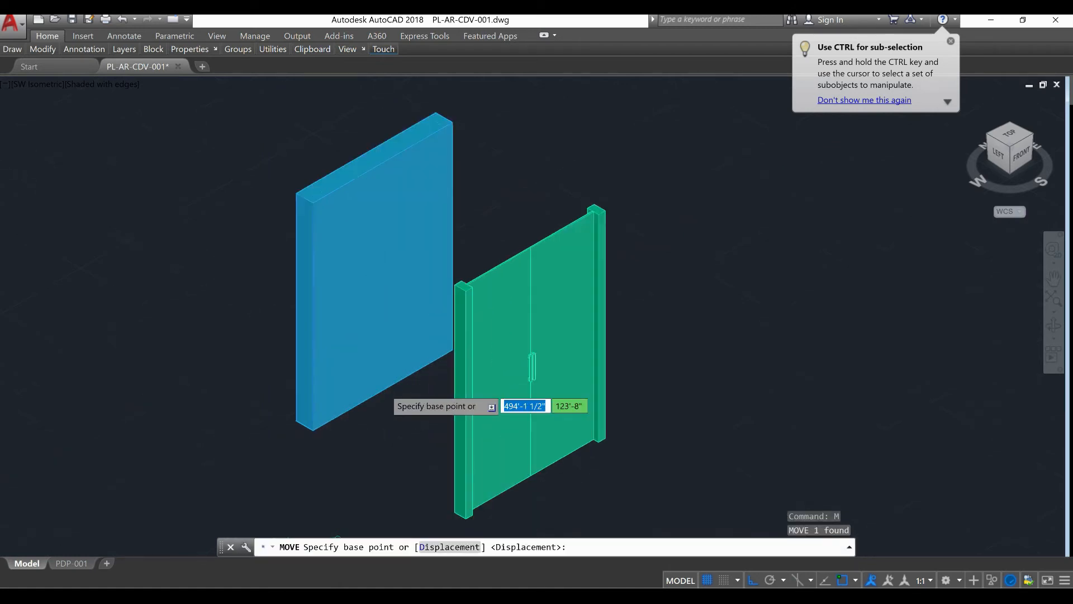
scroll(385, 391, "up", 3)
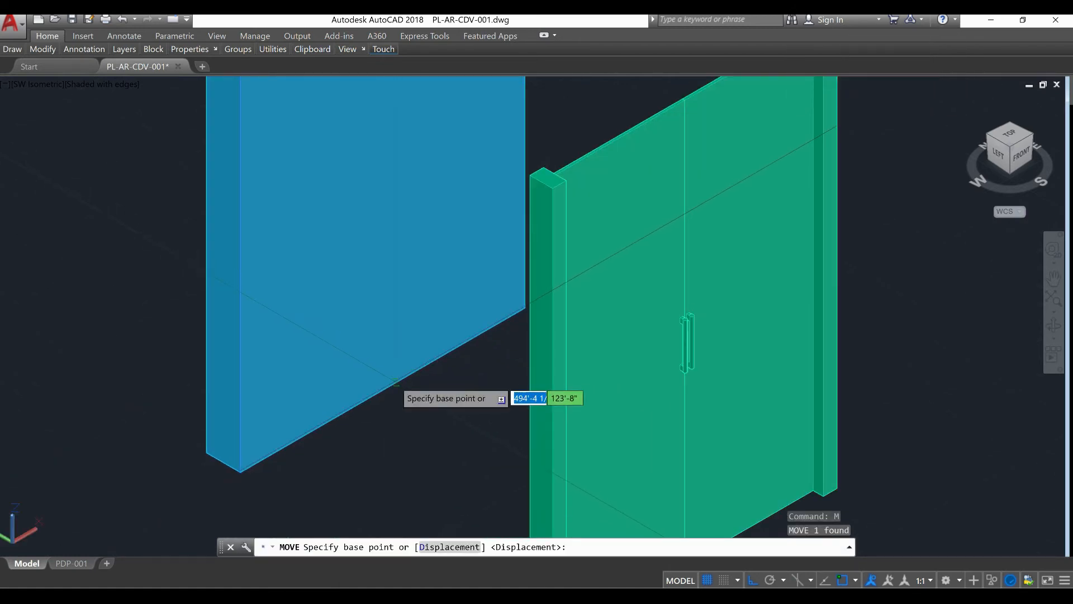
left_click(394, 383)
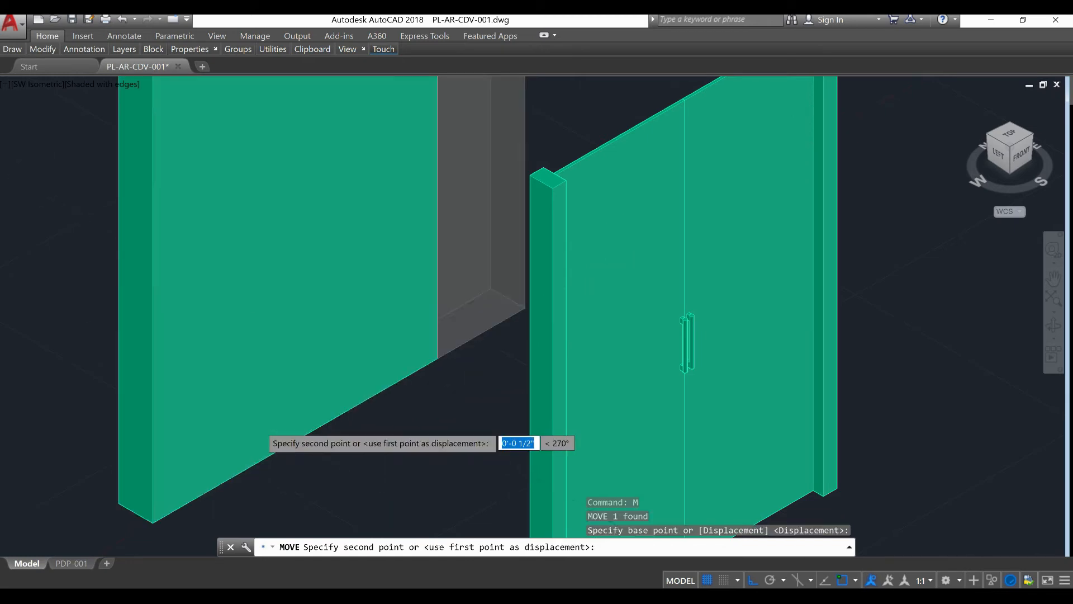
scroll(273, 416, "down", 10)
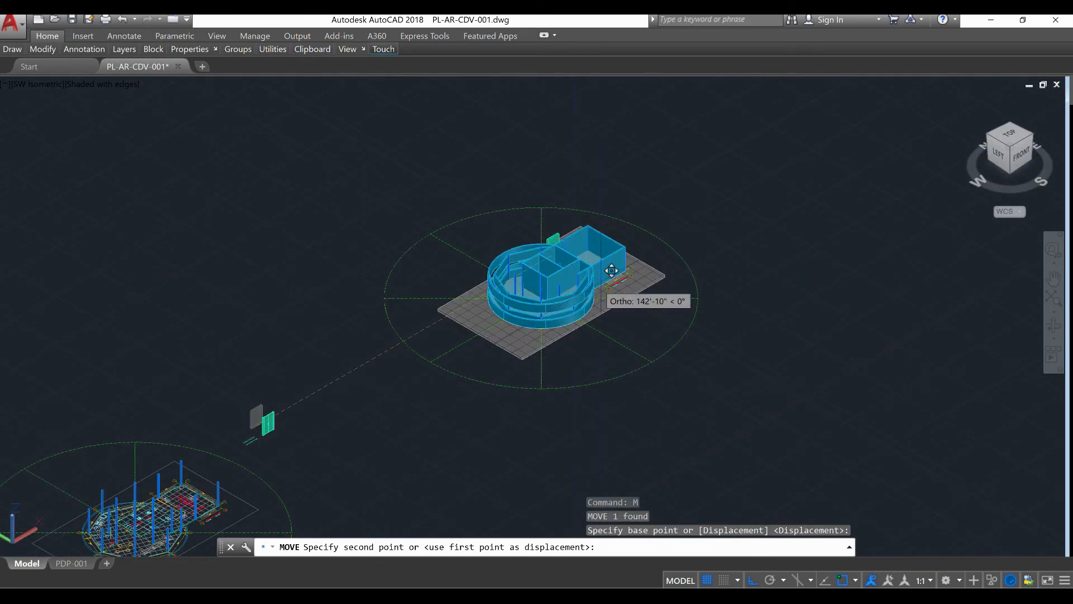
scroll(612, 270, "up", 6)
scroll(611, 271, "up", 5)
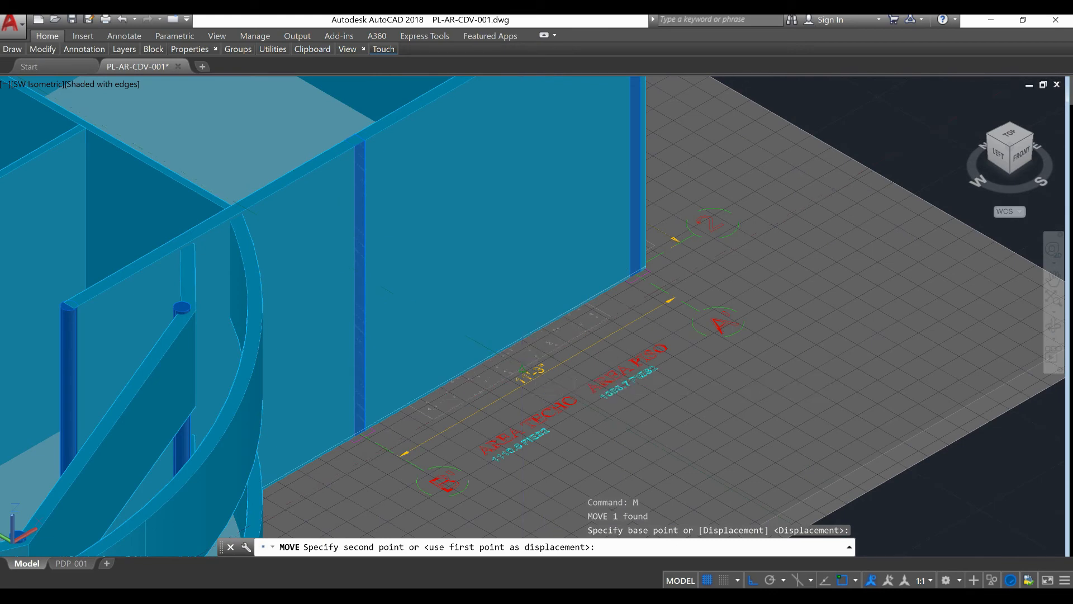
left_click(522, 369)
key("Escape")
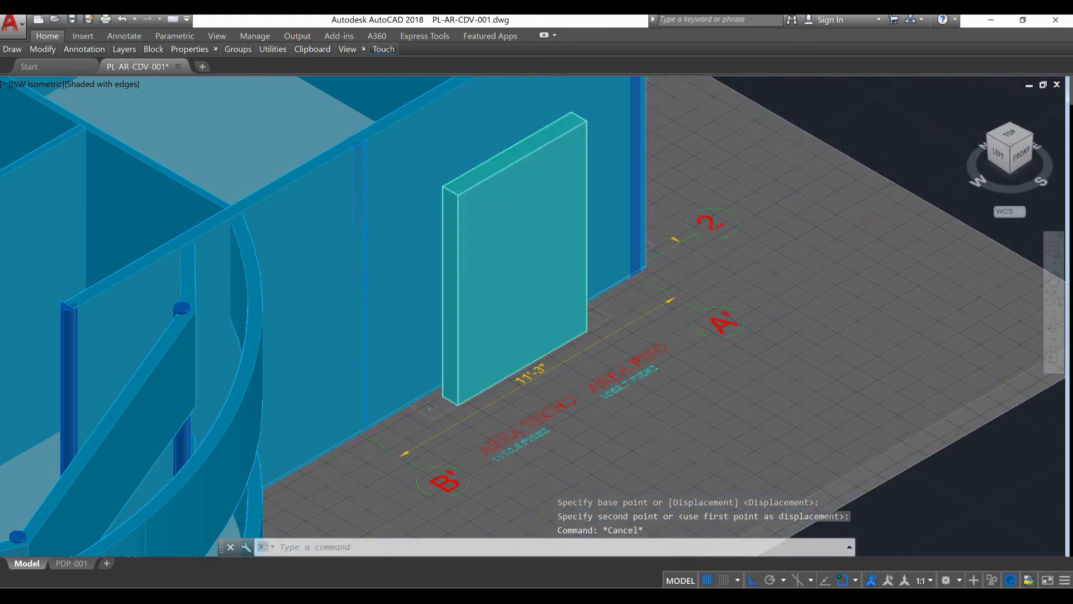
Raise the door-opening slab 1" straight up from the base of the south wall
scroll(604, 333, "up", 10)
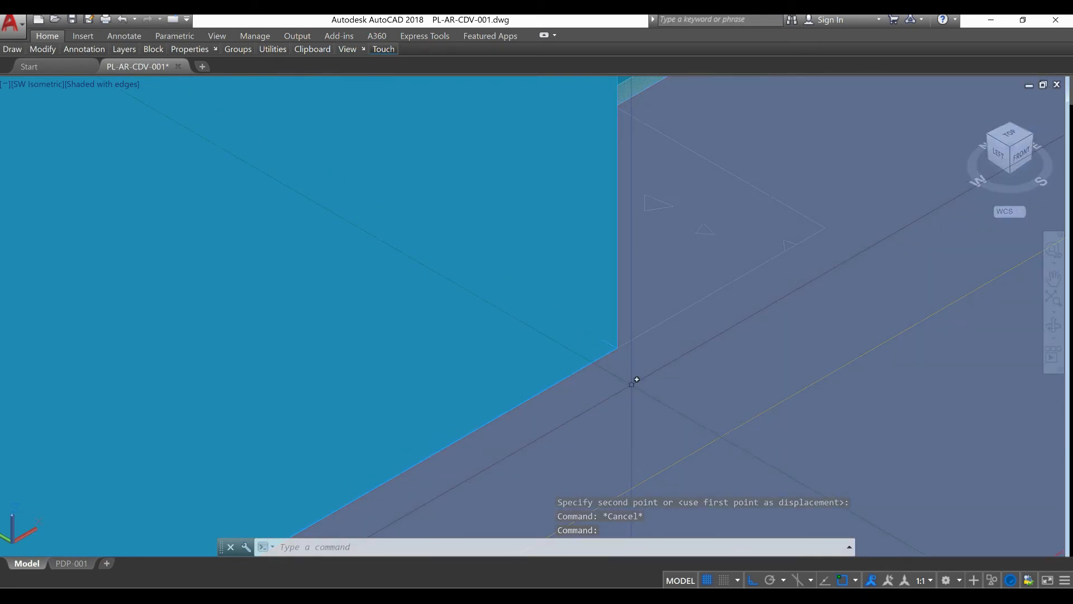
left_click(649, 368)
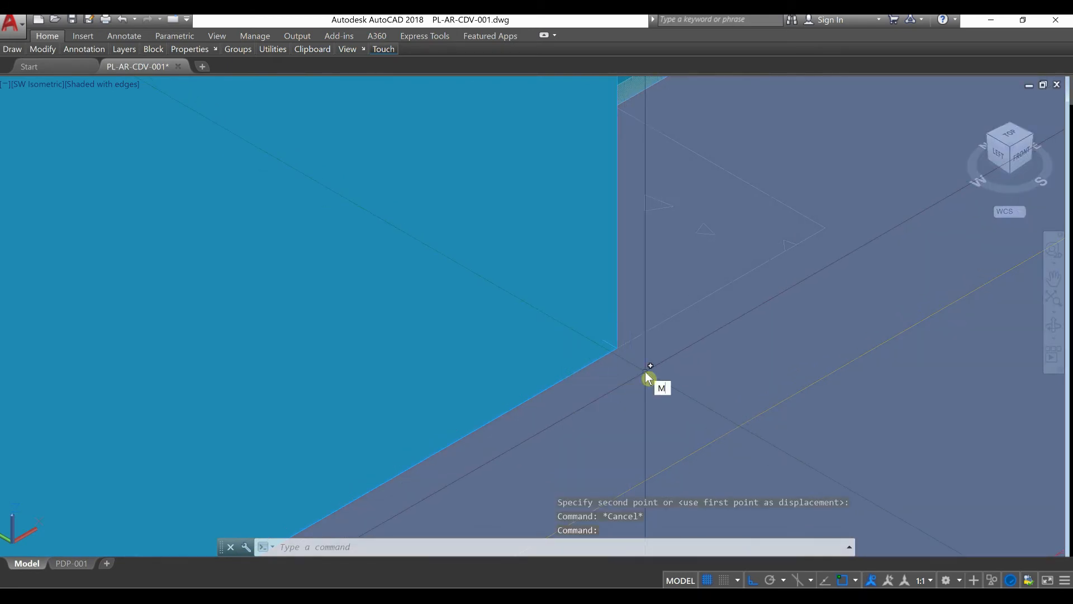
type("m")
key("Return")
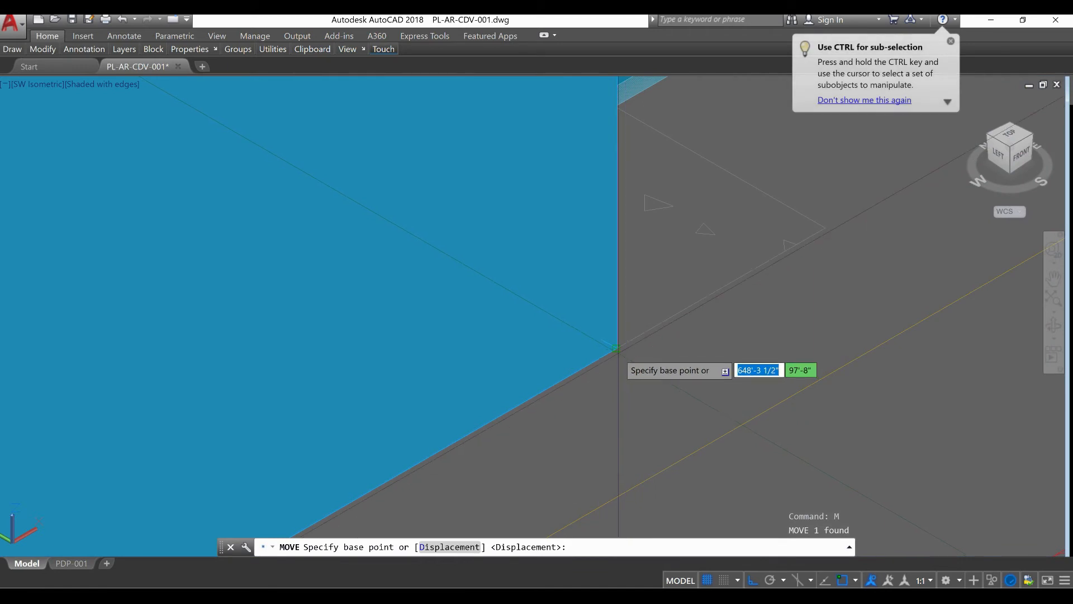
left_click(625, 358)
type("1")
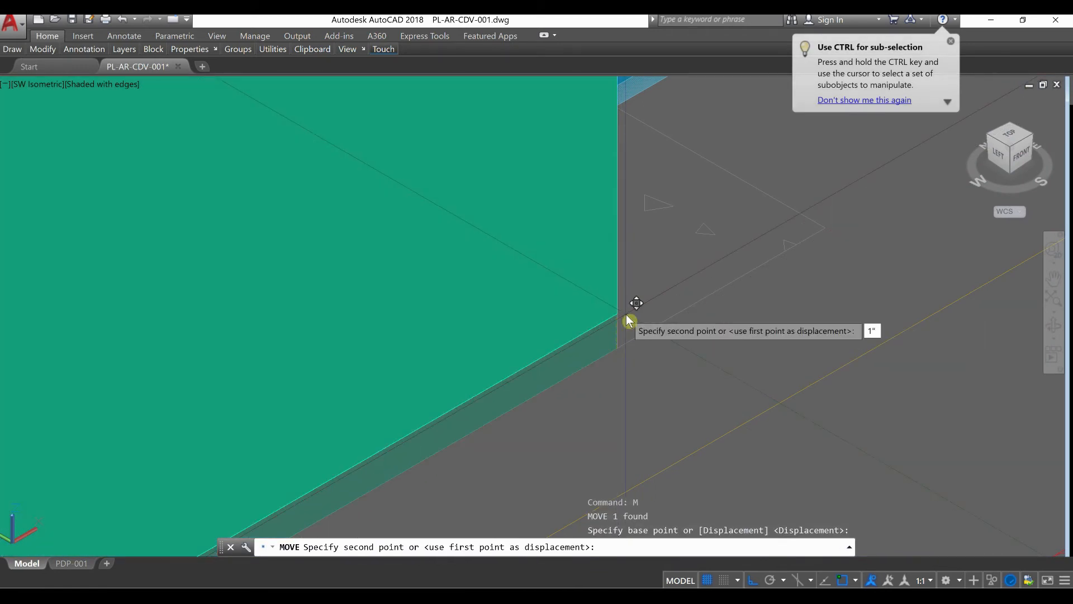
type("\"")
key("Return")
scroll(579, 307, "down", 4)
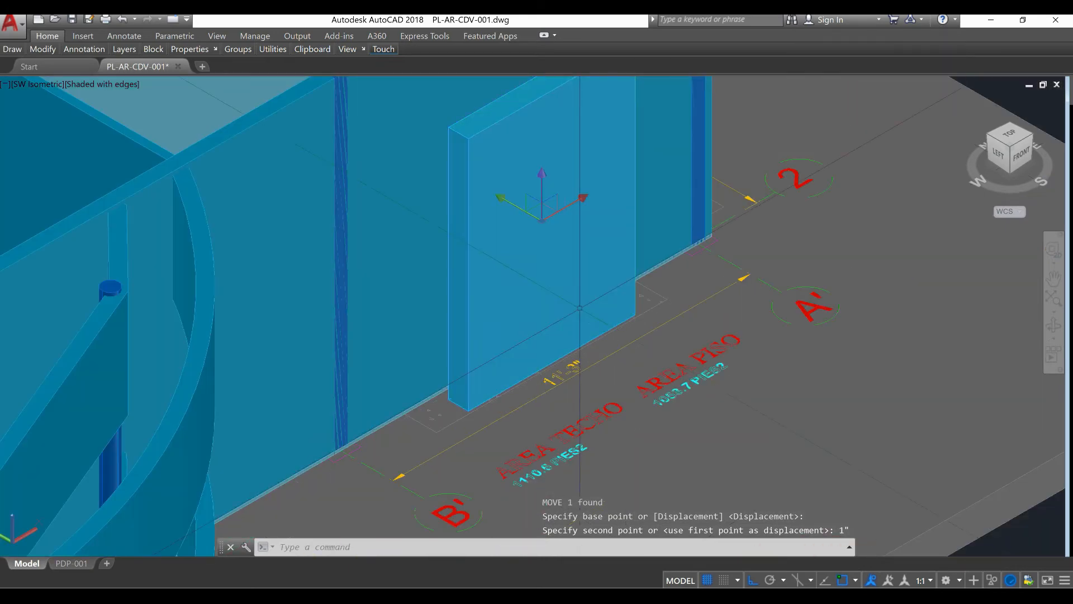
Move the slab about 11 1/2" north so that it passes through the full thickness of the south wall
scroll(579, 308, "down", 4)
middle_click_drag(587, 342, 549, 347)
scroll(578, 215, "up", 2)
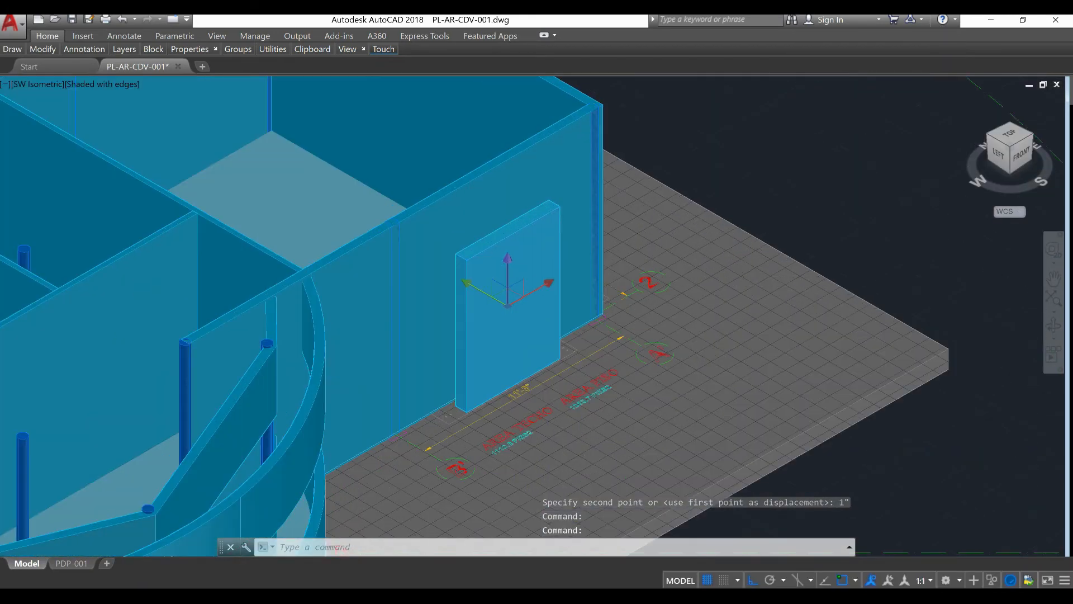
scroll(563, 224, "up", 2)
type("m")
key("Return")
left_click(850, 178)
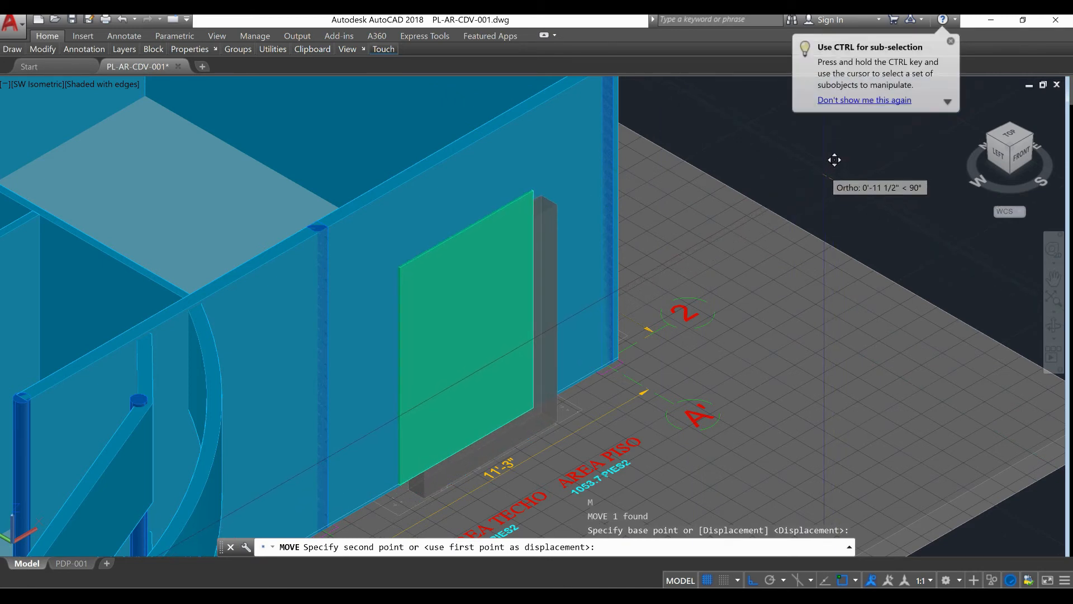
left_click(835, 160)
Mirror the slab across the room's north-south midpoint onto the north wall between A and B, keeping the original
left_click(438, 311)
scroll(438, 351, "down", 1)
middle_click_drag(438, 353, 457, 434)
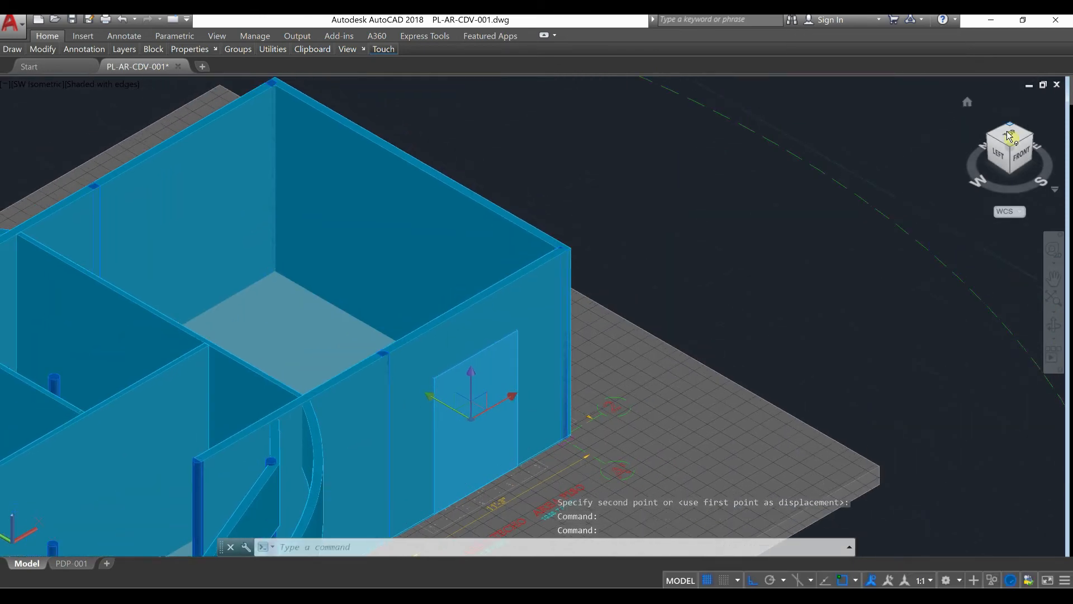
left_click(1009, 134)
scroll(622, 267, "down", 2)
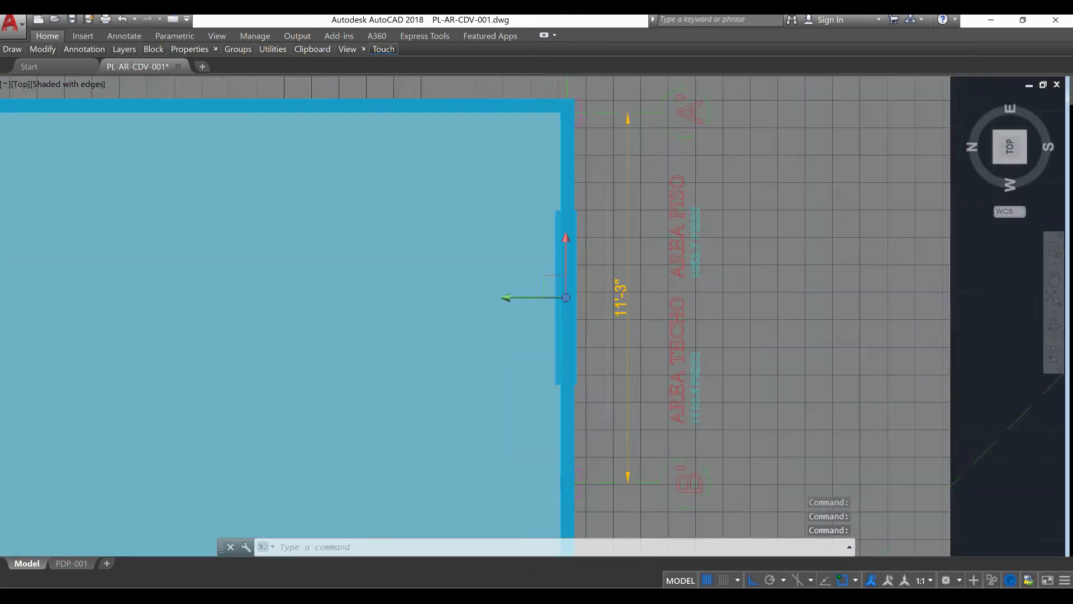
type("mi")
key("Return")
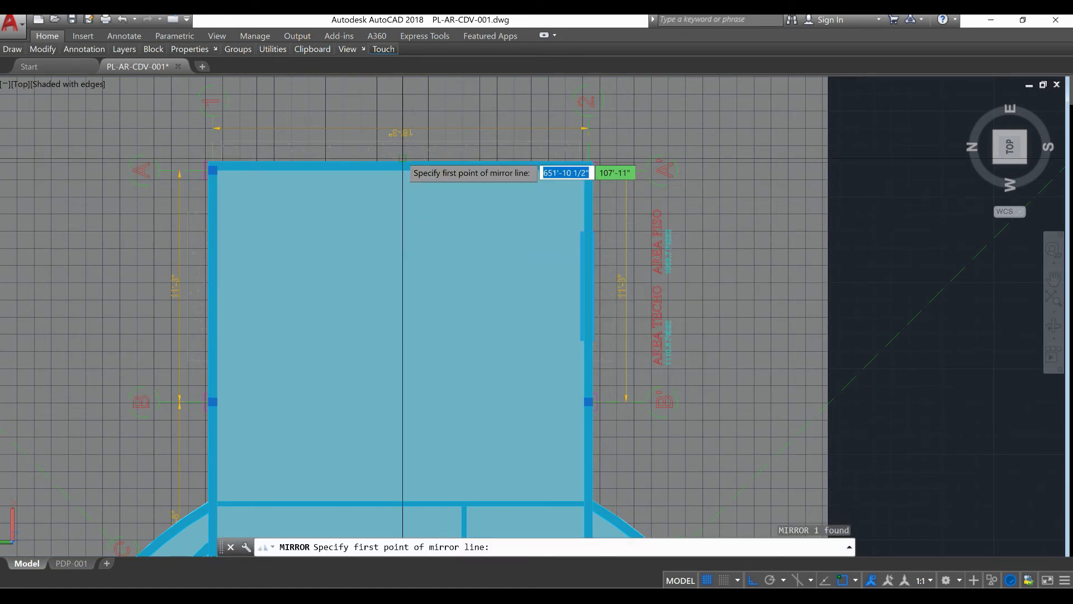
middle_click_drag(403, 162, 522, 234)
left_click(522, 234)
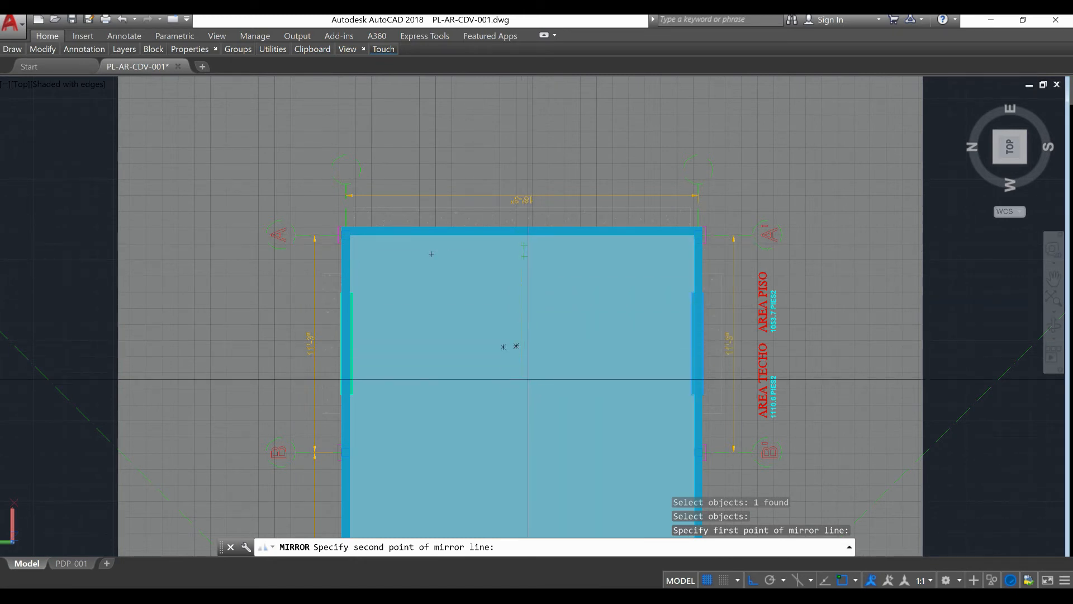
left_click(515, 394)
left_click(540, 415)
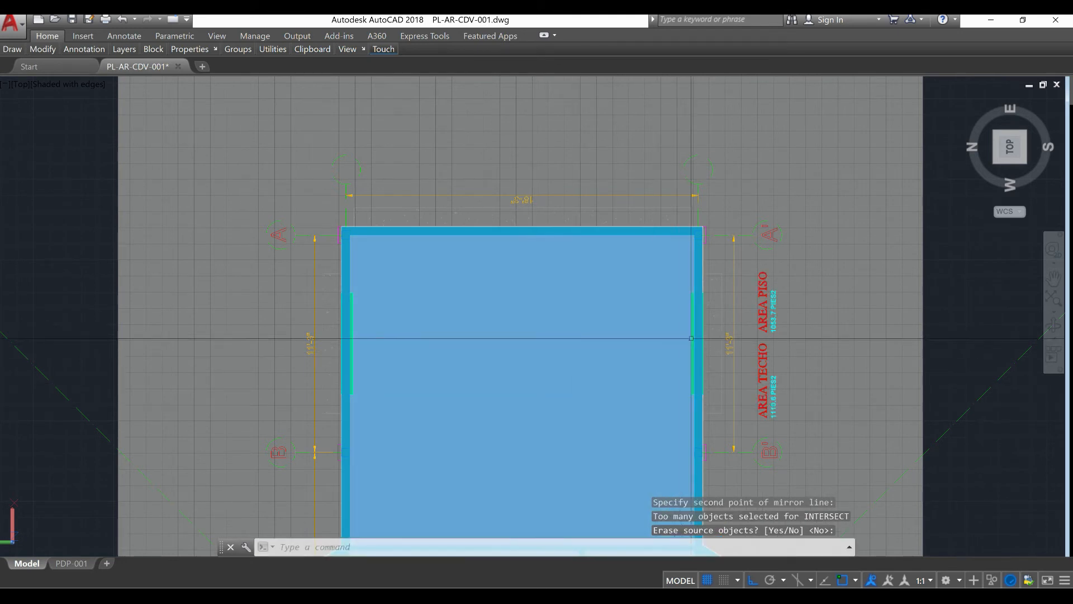
key("Return")
key("Escape")
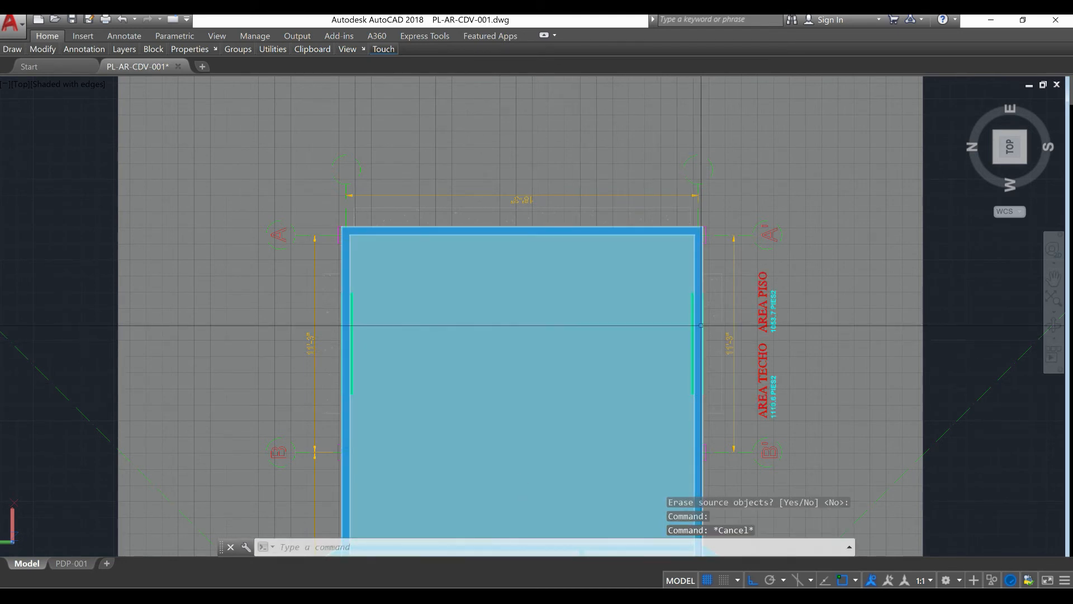
Subtract the two slabs from the building's wall solid to cut door openings in the south and north walls
left_click(702, 254)
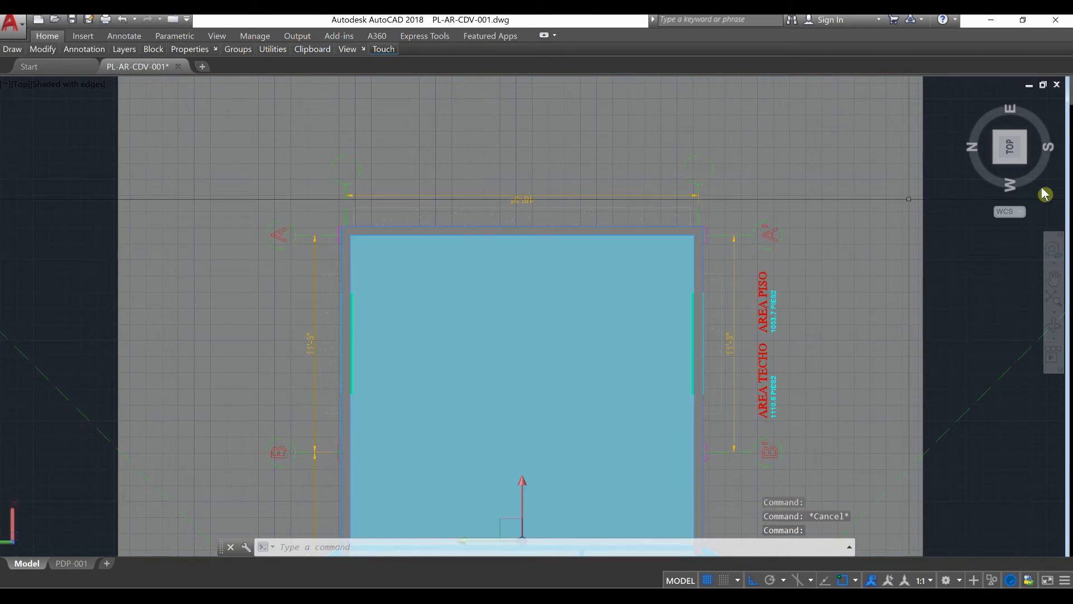
left_click(1028, 165)
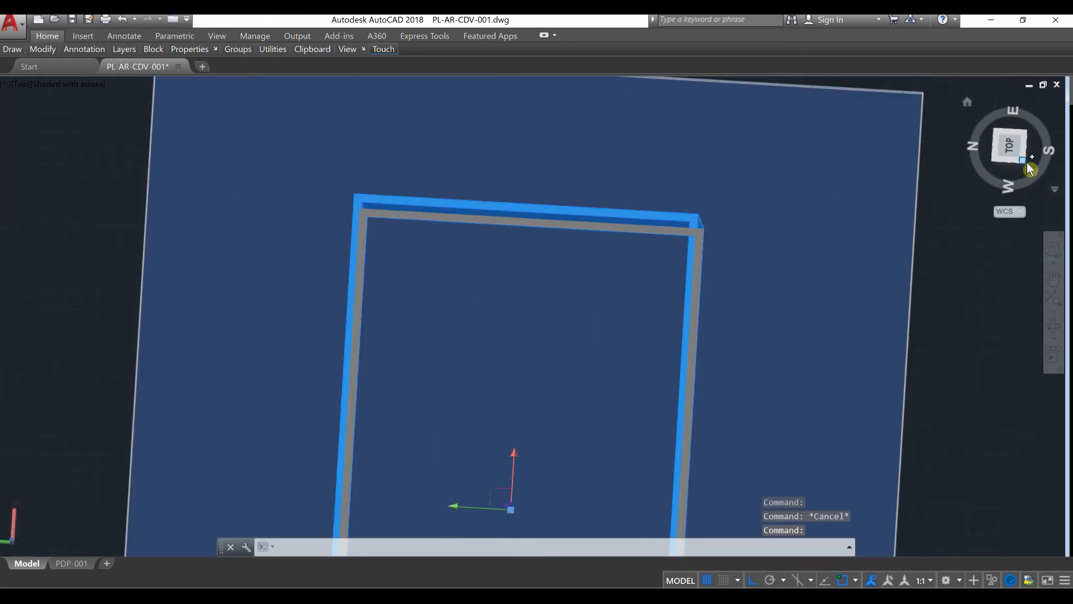
key("Escape")
scroll(785, 256, "up", 3)
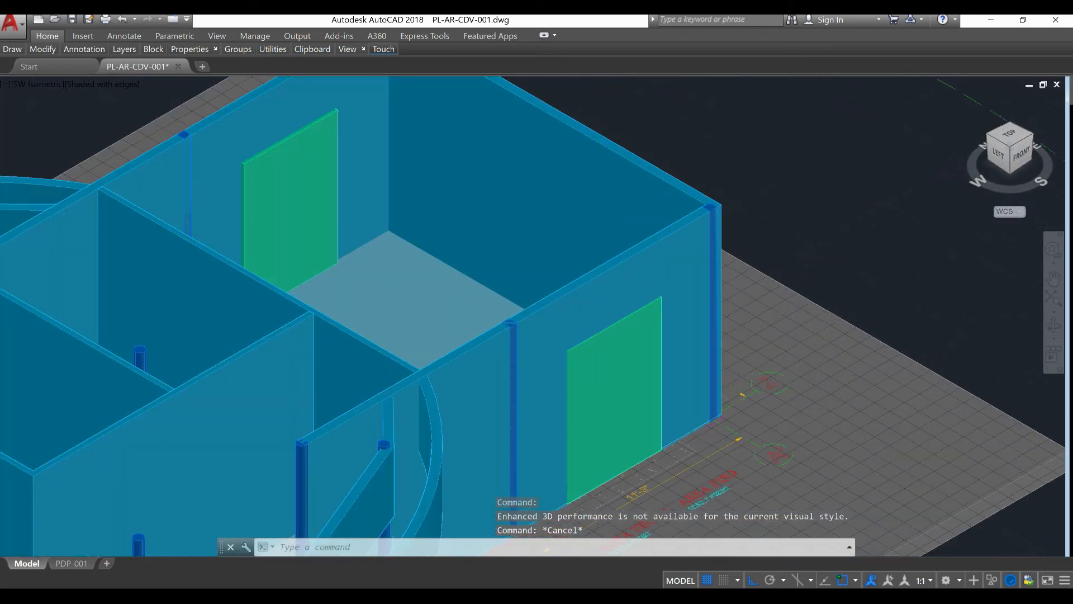
scroll(762, 323, "down", 2)
middle_click_drag(761, 325, 739, 374)
scroll(737, 372, "up", 3)
middle_click_drag(777, 238, 789, 261)
type("D")
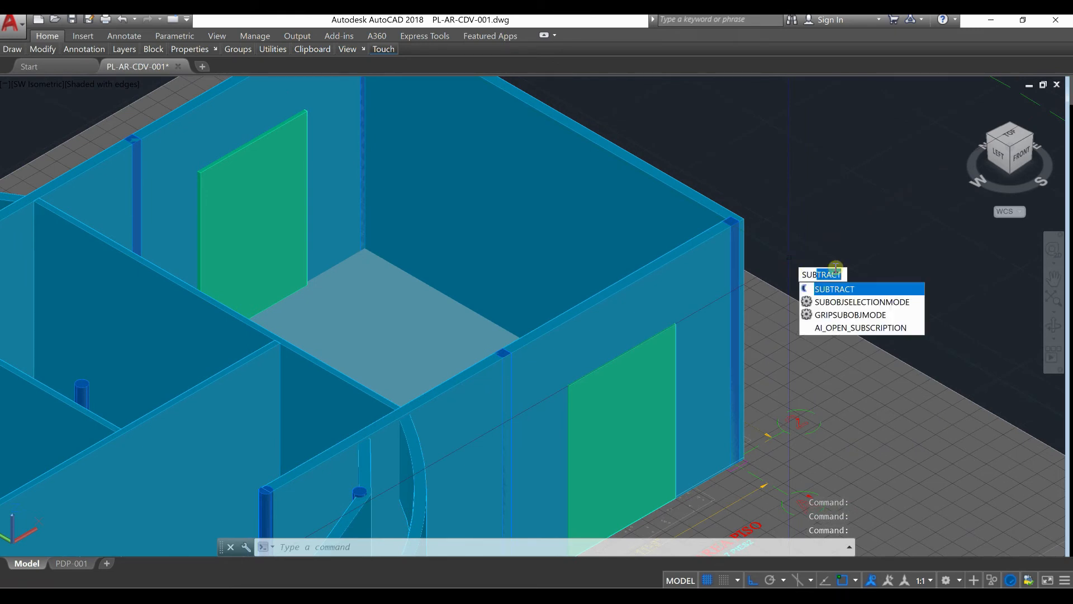
key("Return")
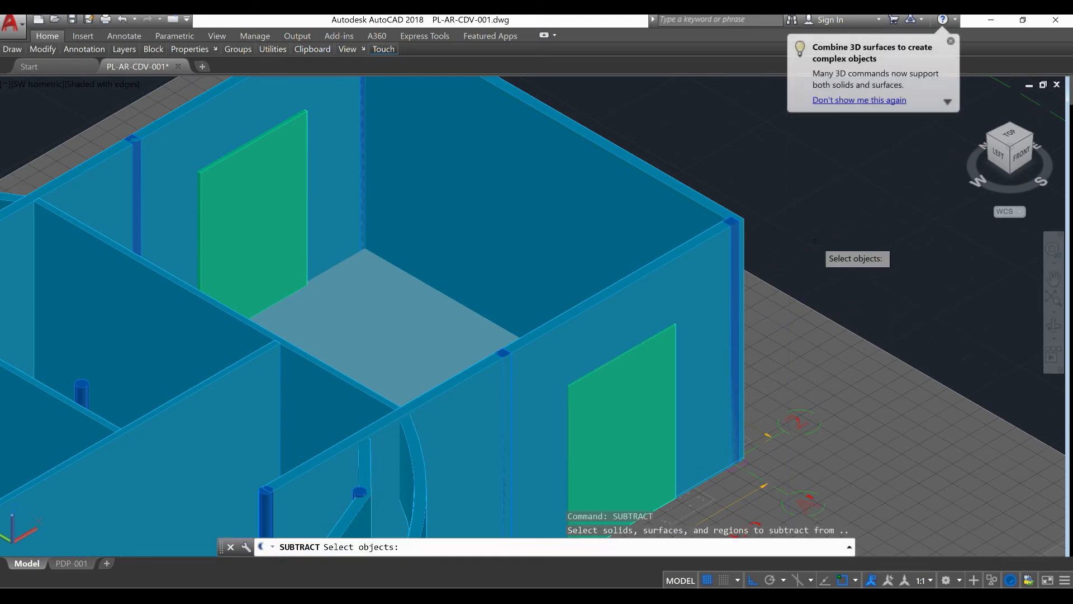
left_click(697, 257)
key("Return")
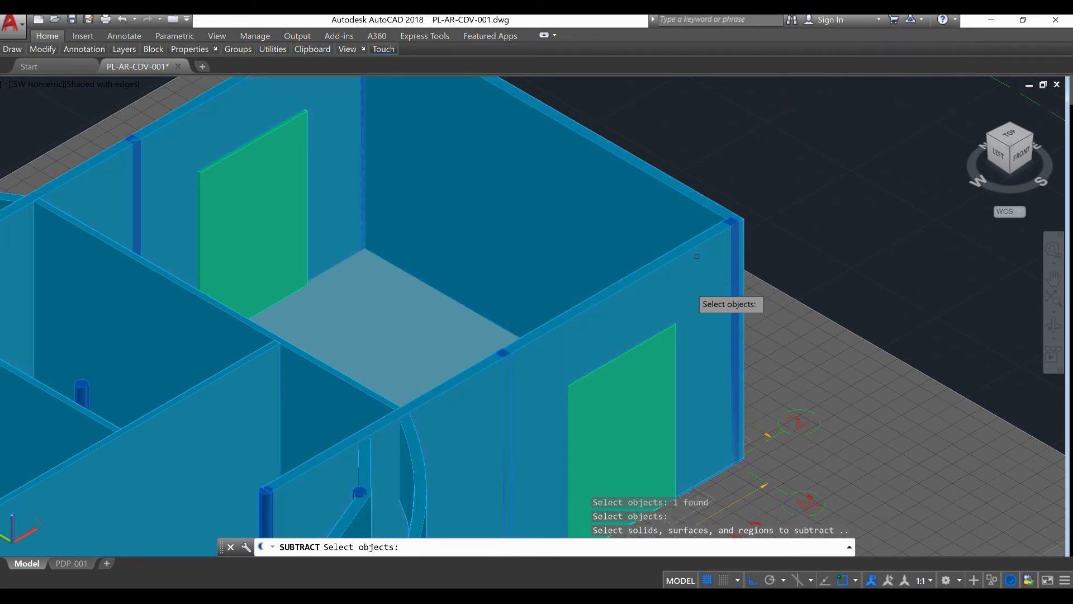
left_click(660, 375)
left_click(274, 227)
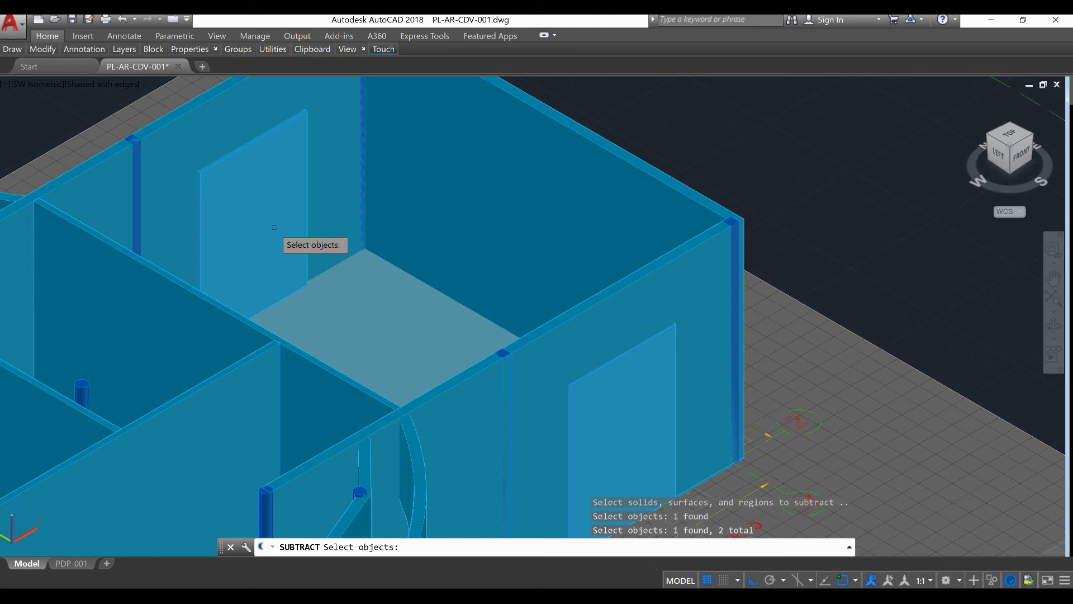
key("Return")
Copy the double door block by the bottom front corner of its west frame to the bottom west corner of the south wall's opening
scroll(274, 227, "down", 4)
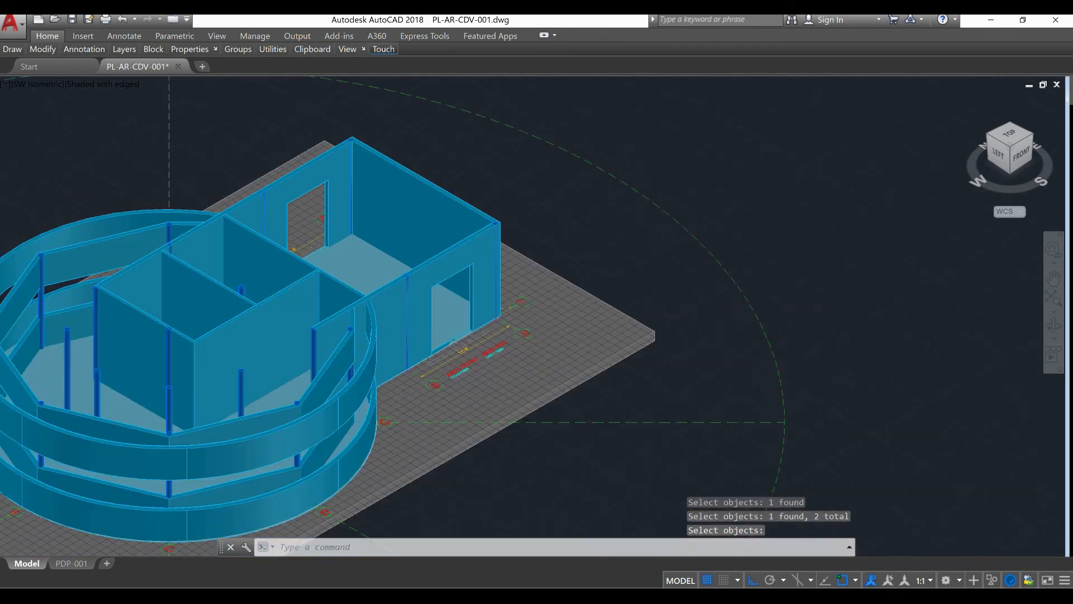
scroll(495, 379, "up", 1)
scroll(537, 260, "down", 7)
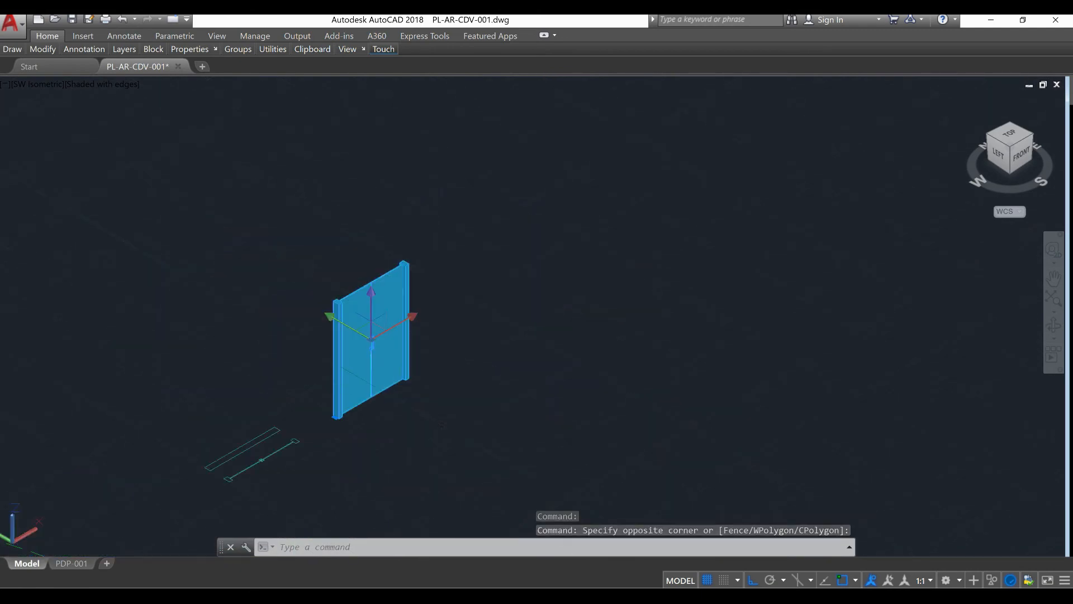
scroll(438, 420, "up", 6)
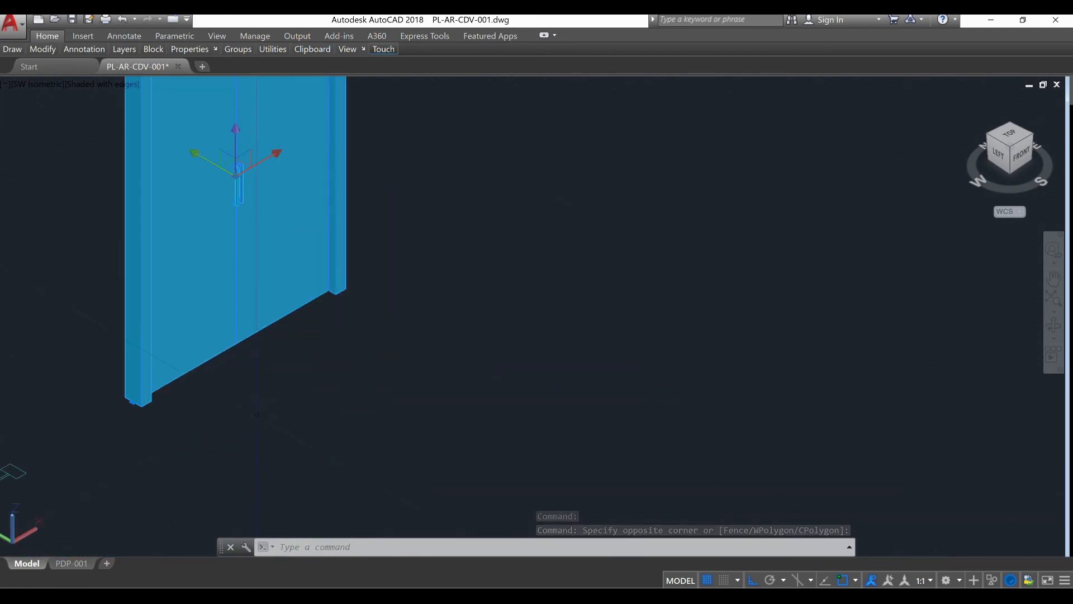
type("co")
key("Return")
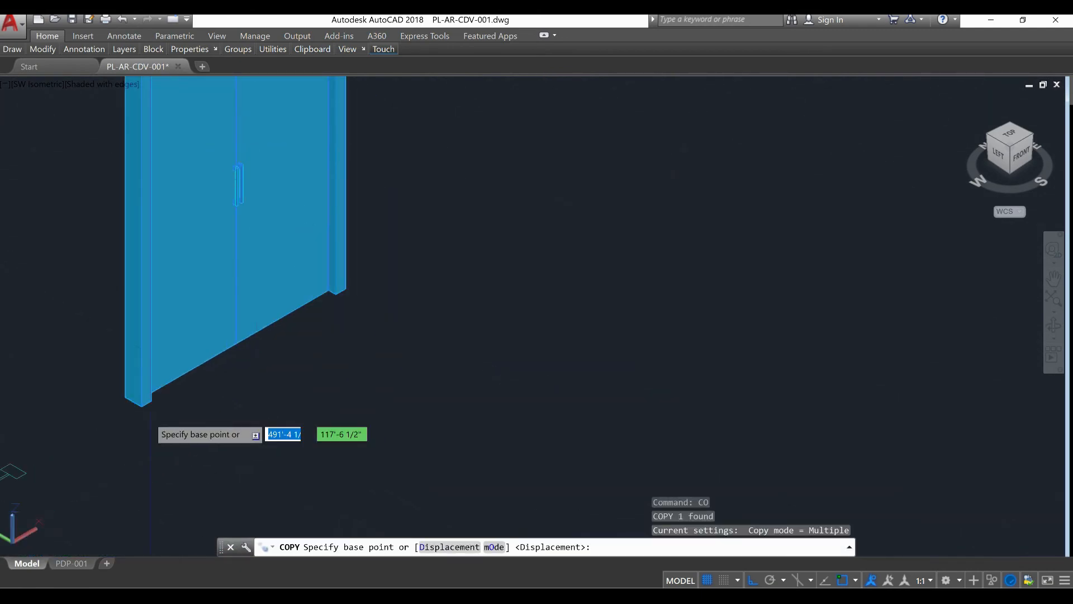
left_click(142, 405)
scroll(106, 424, "down", 3)
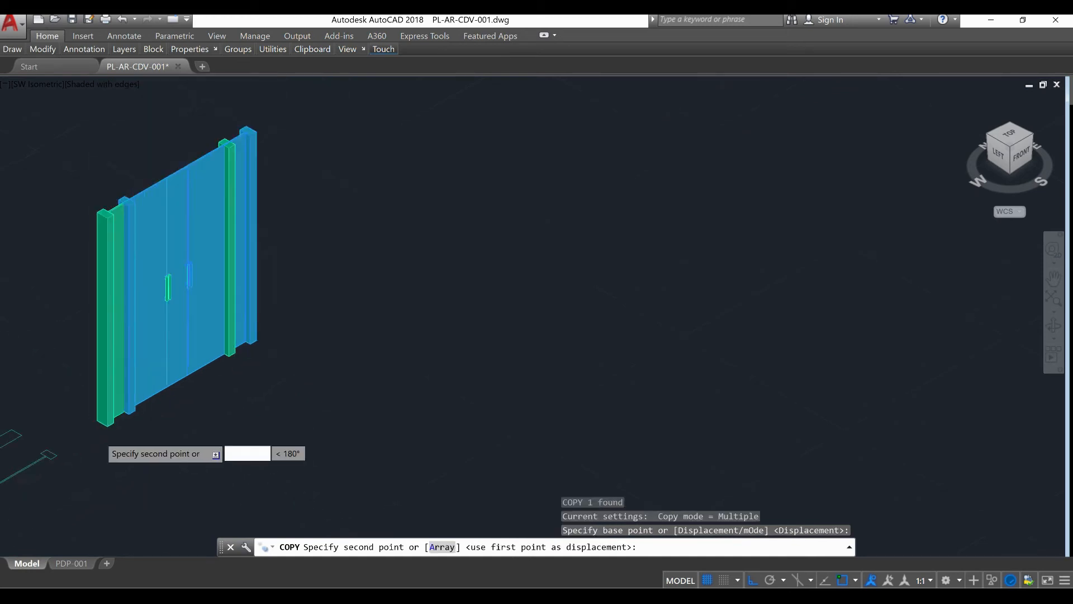
scroll(106, 425, "down", 10)
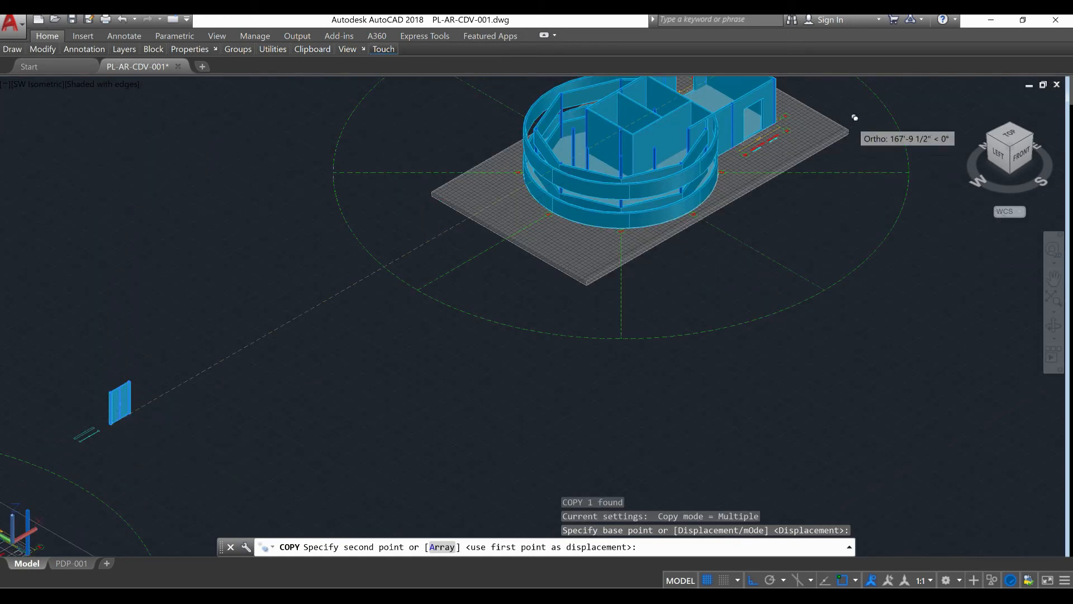
scroll(822, 100, "up", 2)
scroll(822, 108, "up", 4)
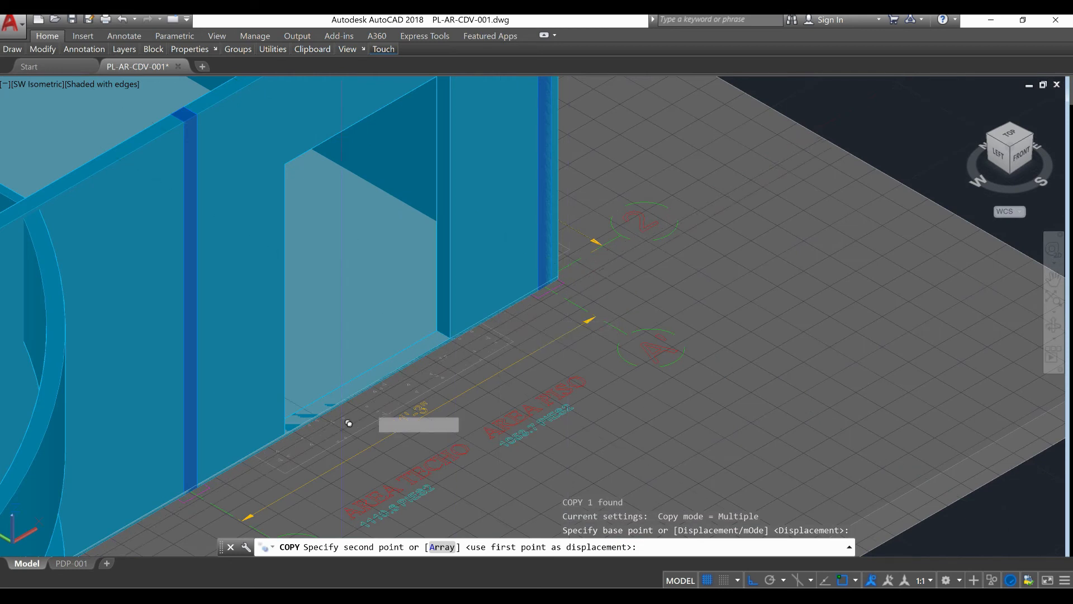
scroll(288, 465, "up", 2)
scroll(280, 414, "up", 2)
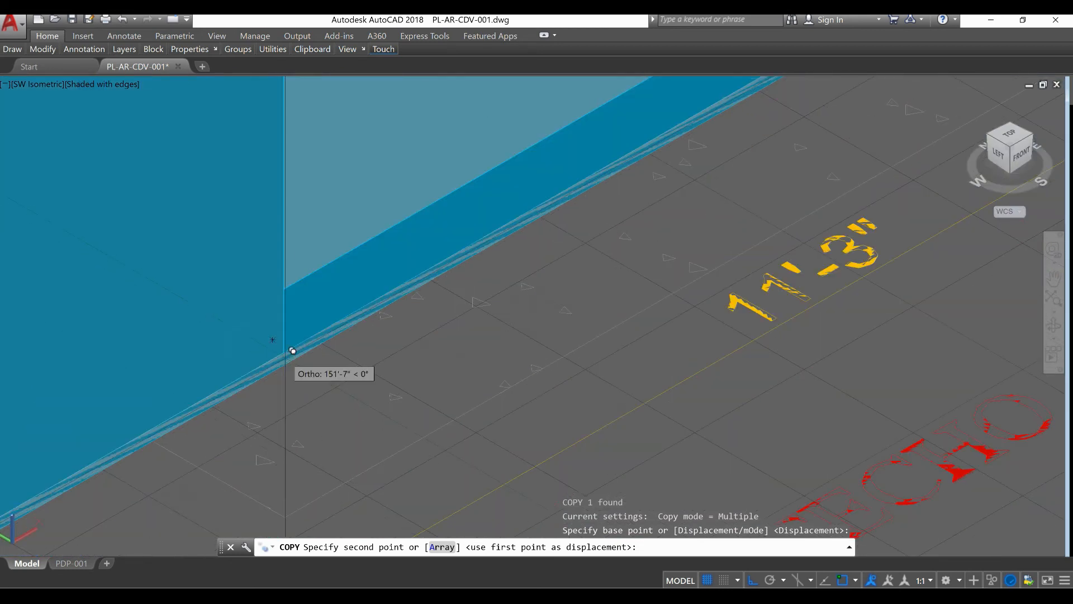
left_click(294, 346)
Move the door in the north wall into place at the bottom corner of its opening
scroll(371, 431, "down", 6)
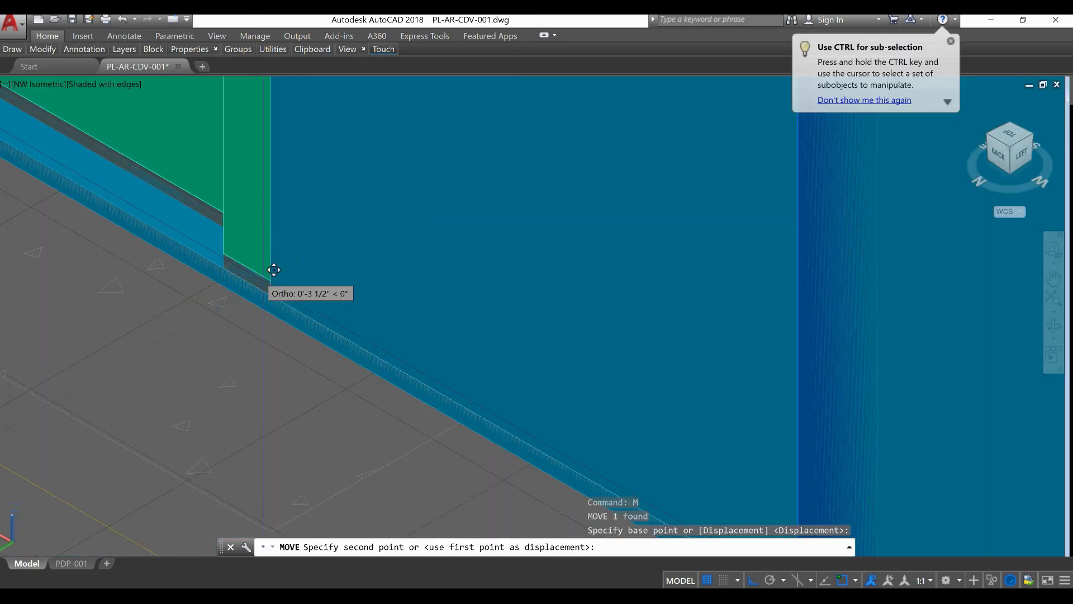
left_click(280, 280)
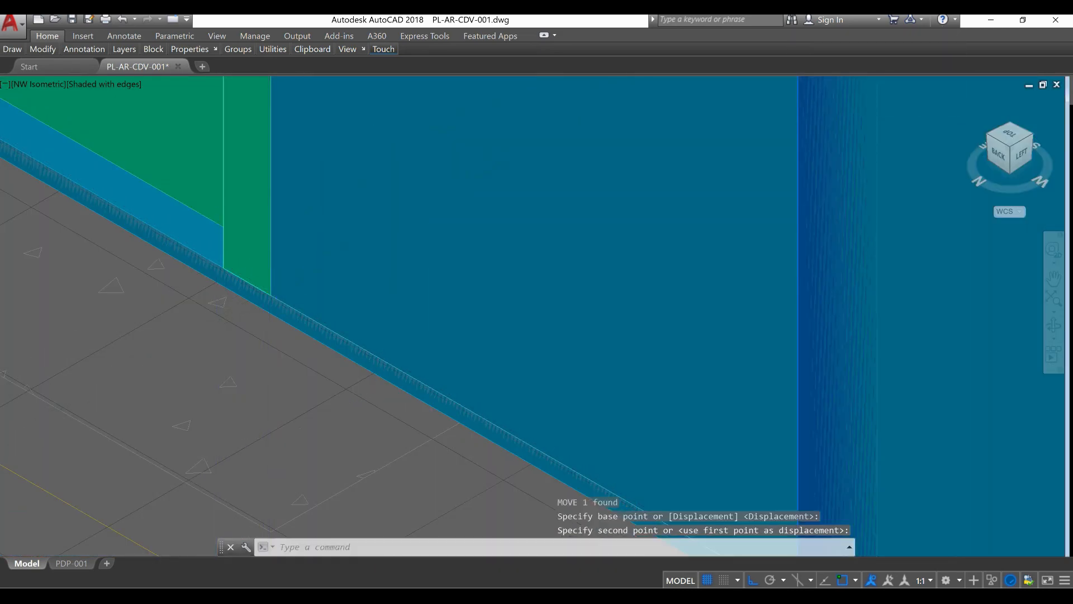
scroll(280, 280, "down", 8)
Inspect the fit of the door in the north wall's opening from the northeast
left_click(262, 283)
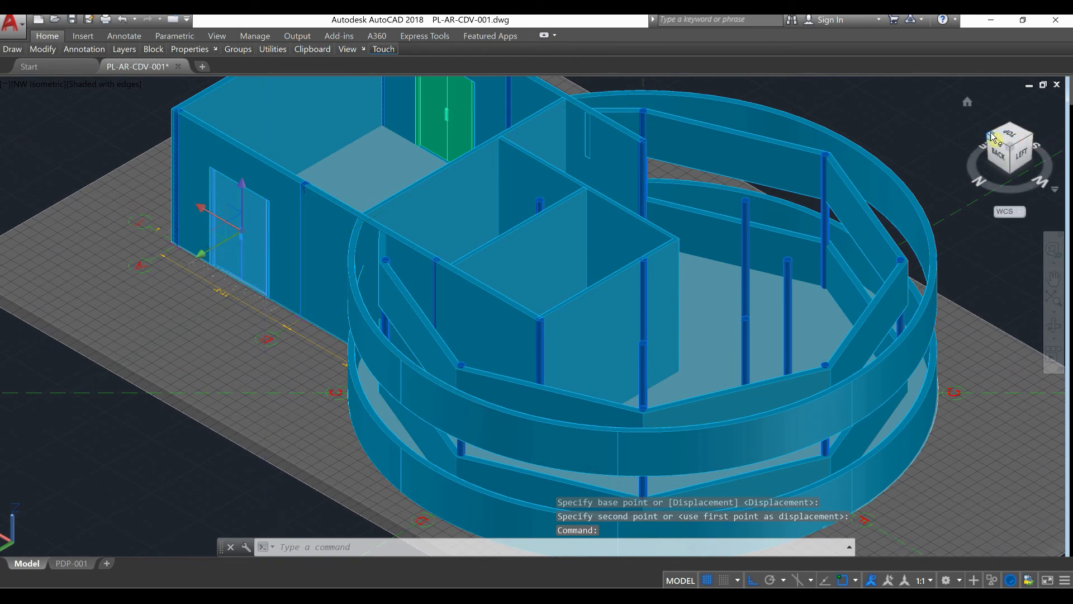
left_click(1051, 144)
key("Escape")
key("Escape")
key("Escape")
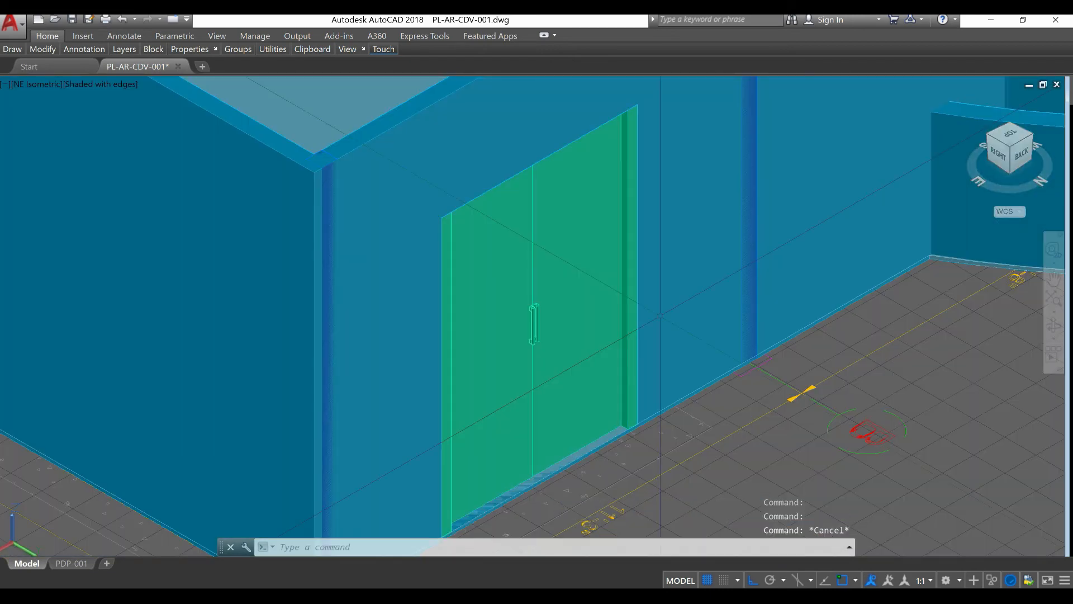
scroll(615, 335, "down", 4)
middle_click_drag(599, 323, 589, 335)
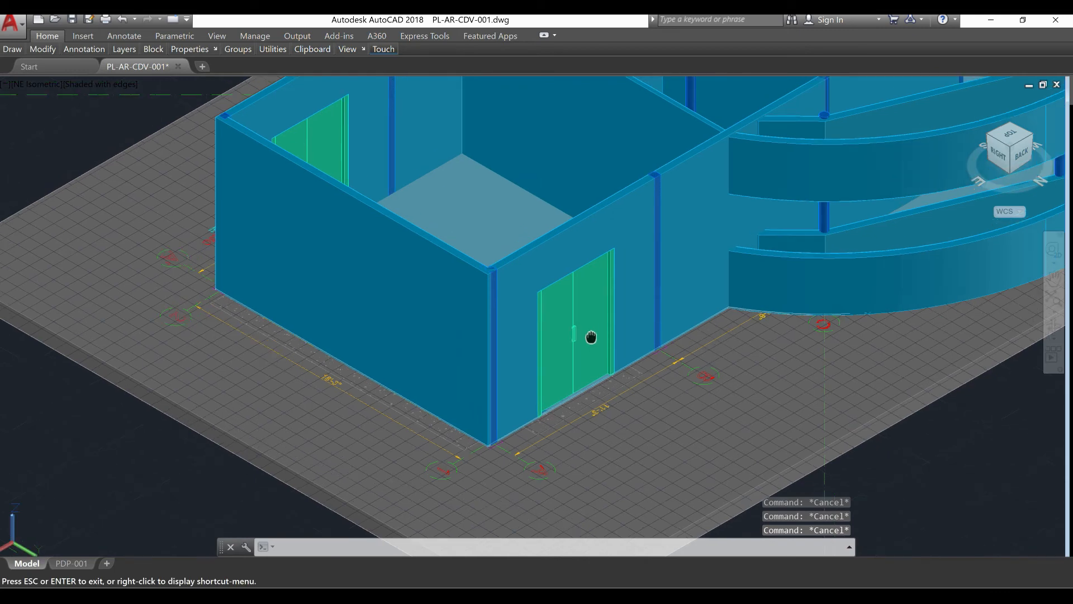
scroll(589, 336, "up", 4)
scroll(559, 335, "up", 2)
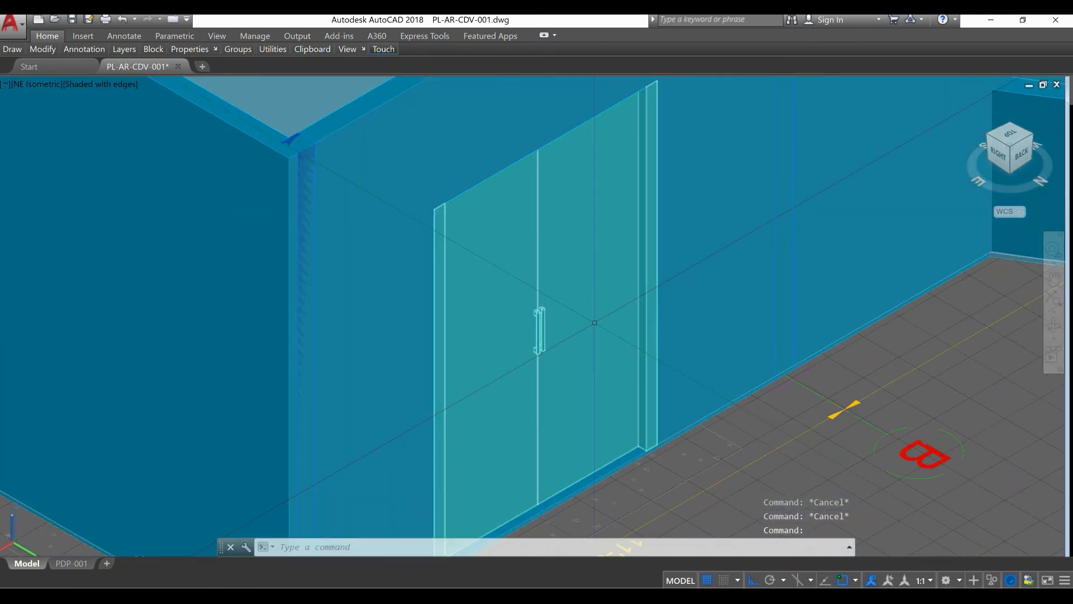
Switch to the 3D Basics workspace and open the north wall's double door block in the Block Editor
left_click(946, 580)
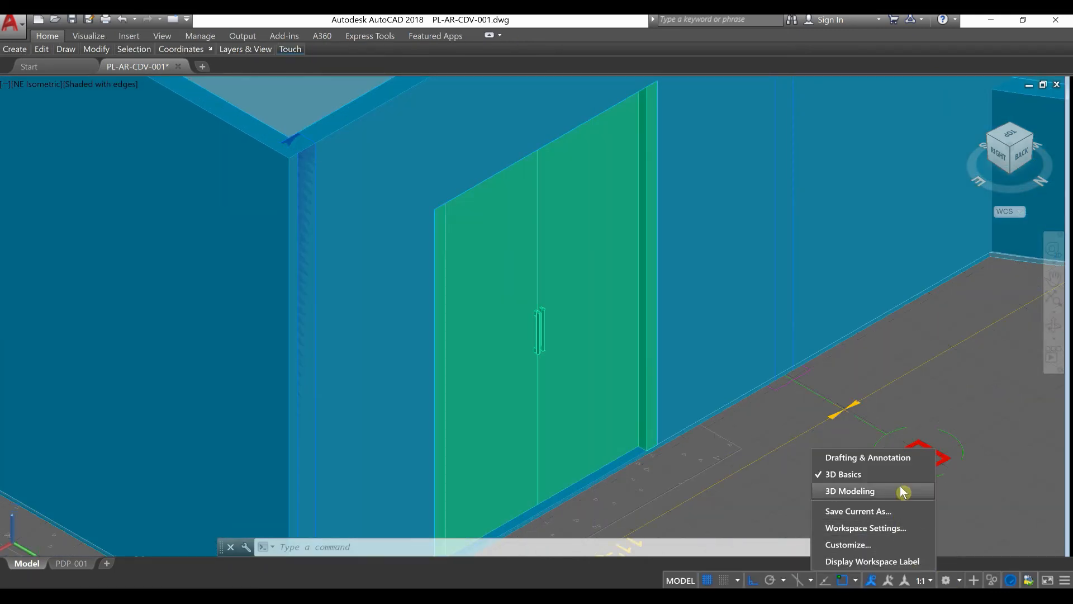
left_click(588, 414)
double_click(587, 411)
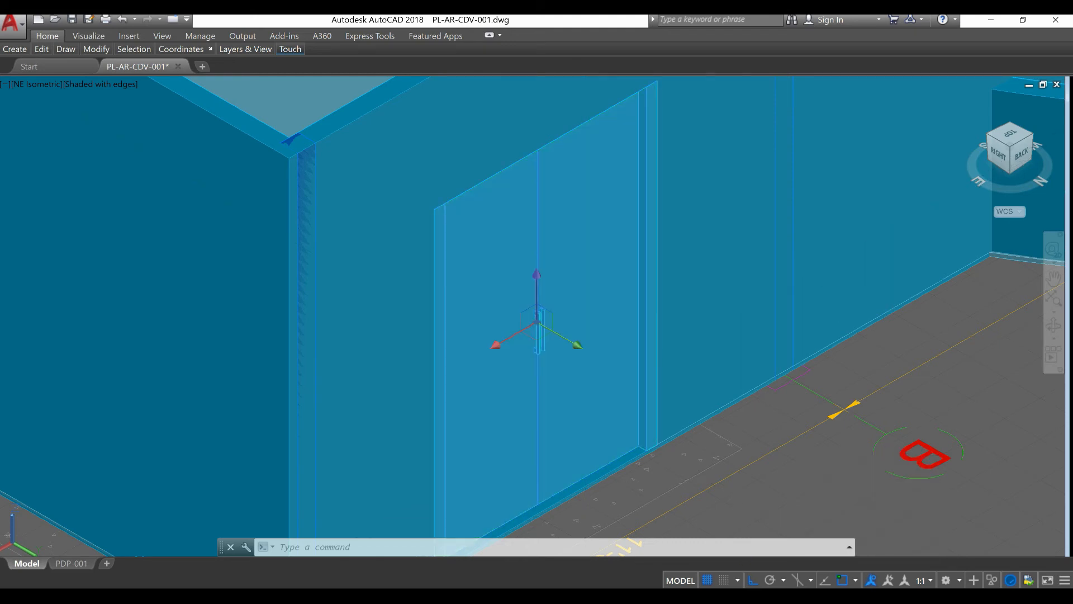
left_click(581, 394)
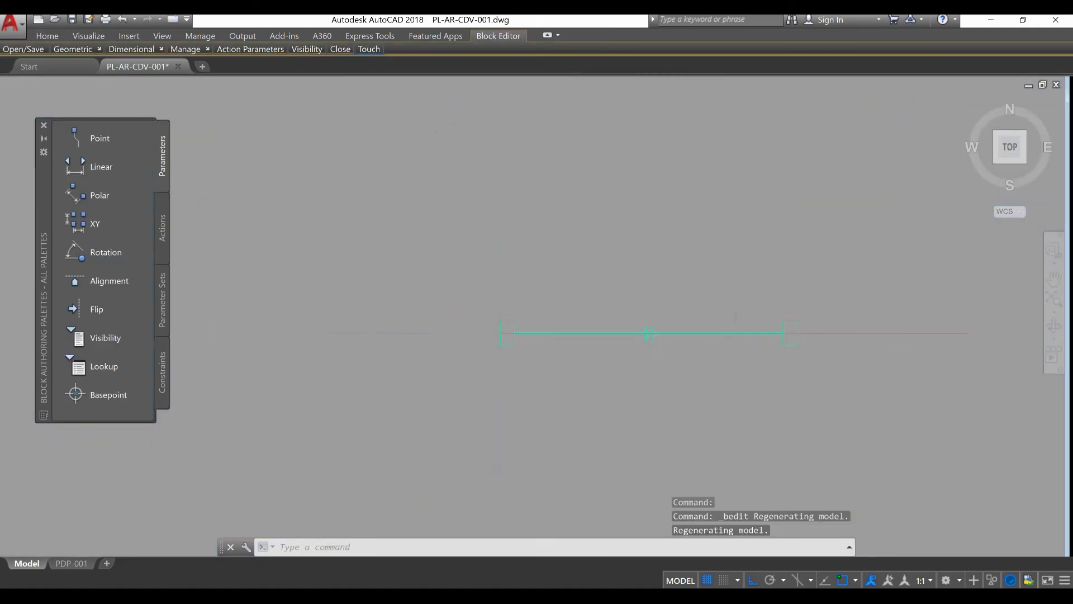
Display the door block in the Realistic visual style from the southwest isometric view
left_click(744, 356)
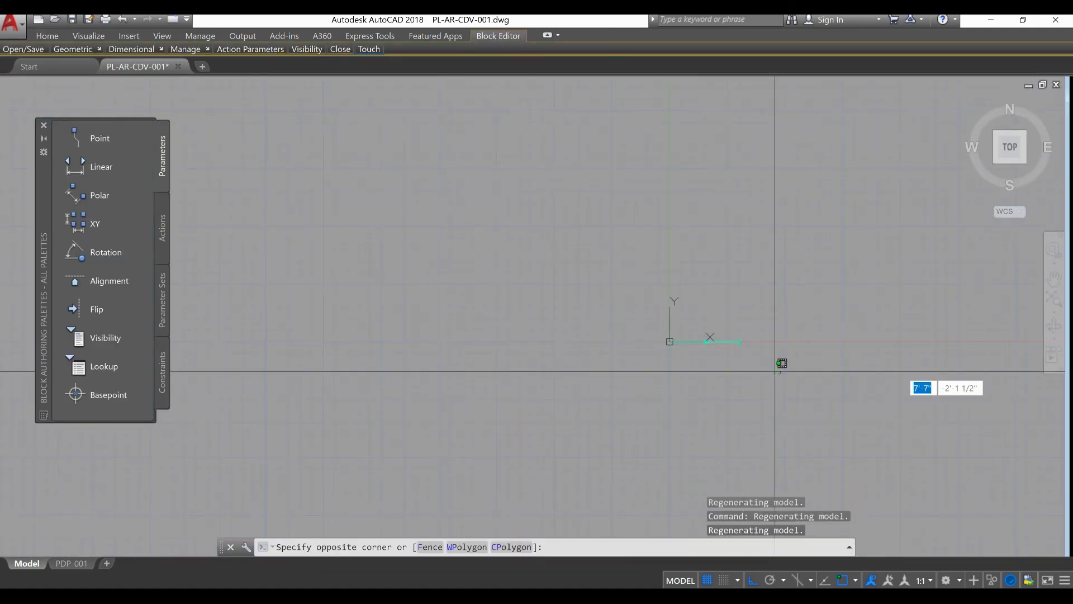
left_click(547, 35)
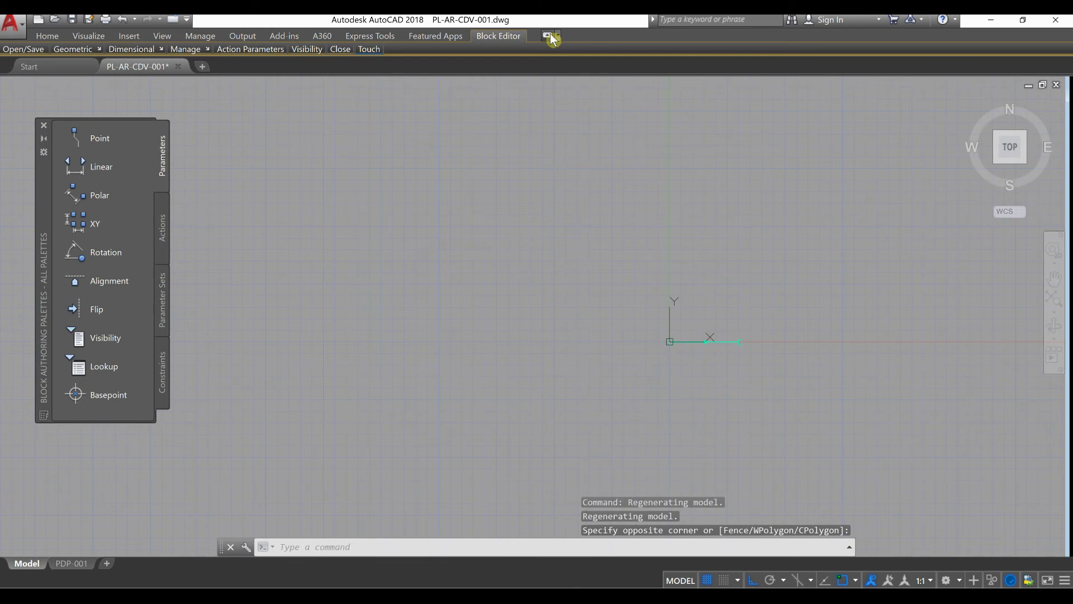
left_click(308, 56)
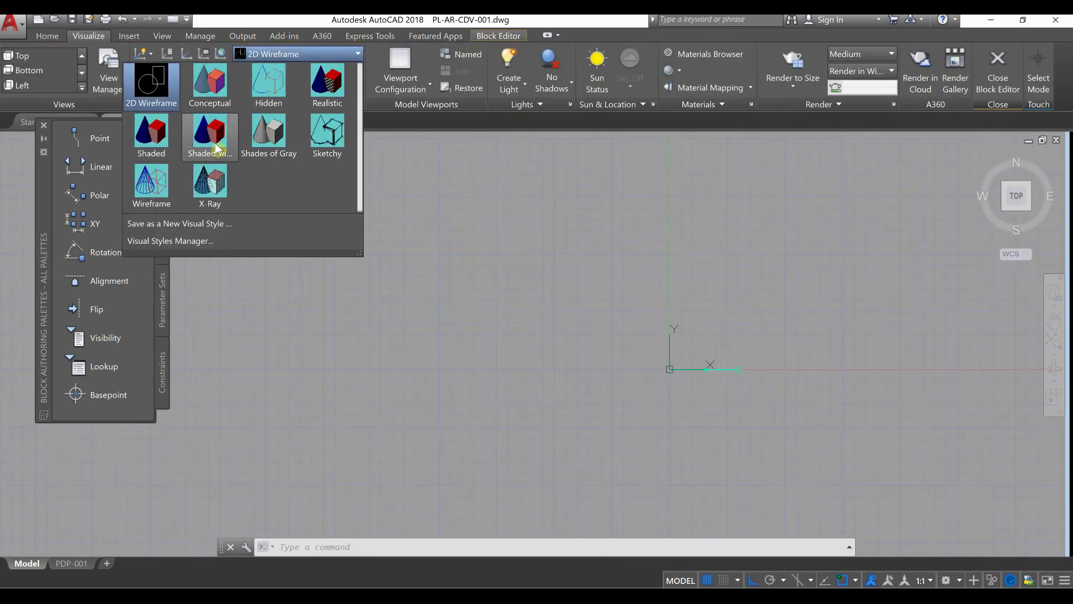
left_click(327, 84)
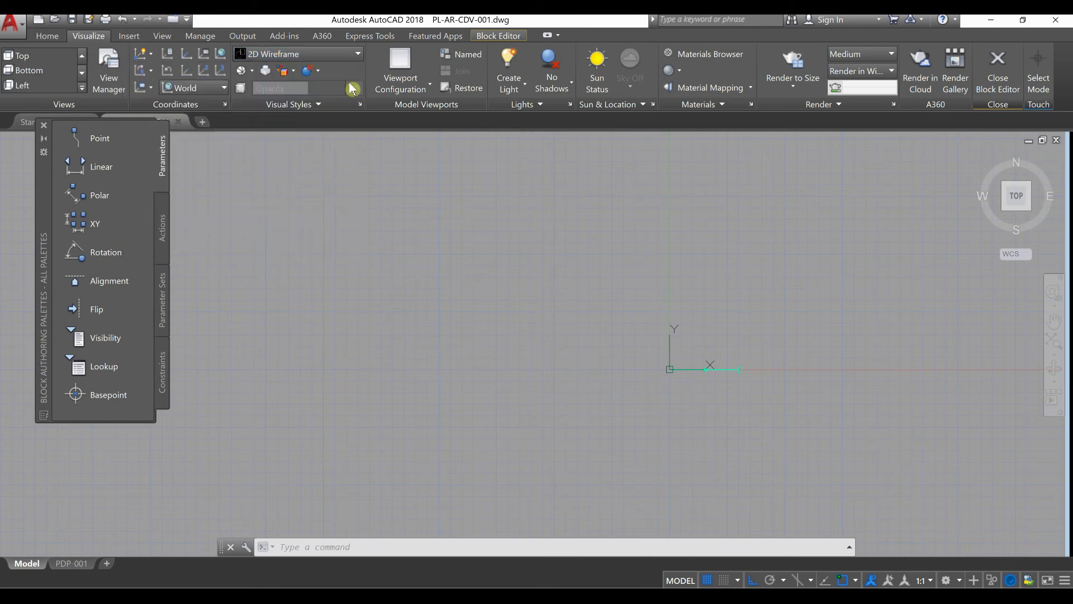
left_click(763, 406)
left_click(616, 337)
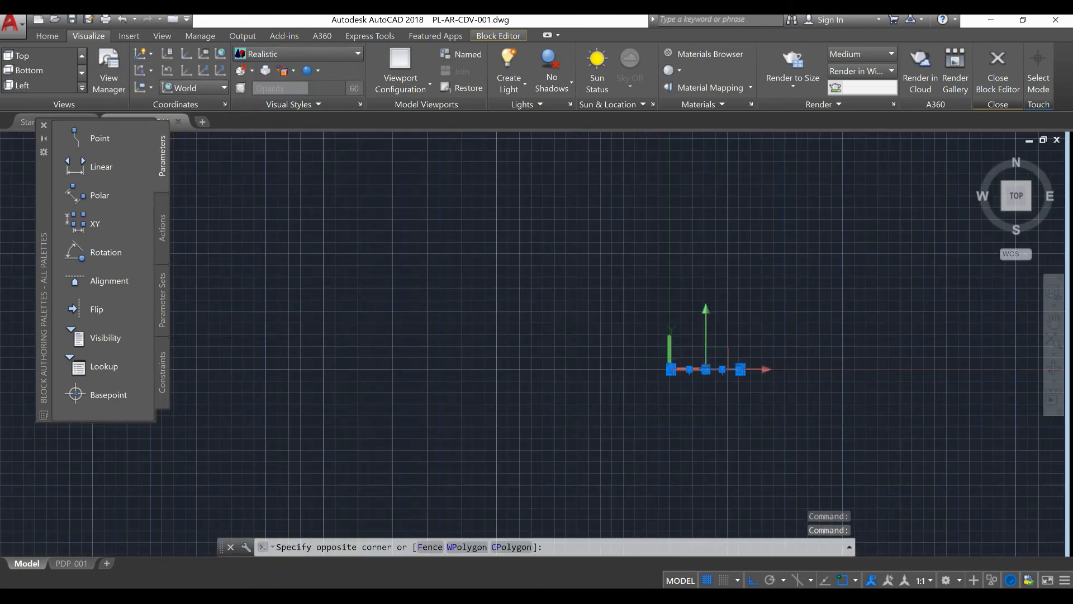
left_click(1005, 211)
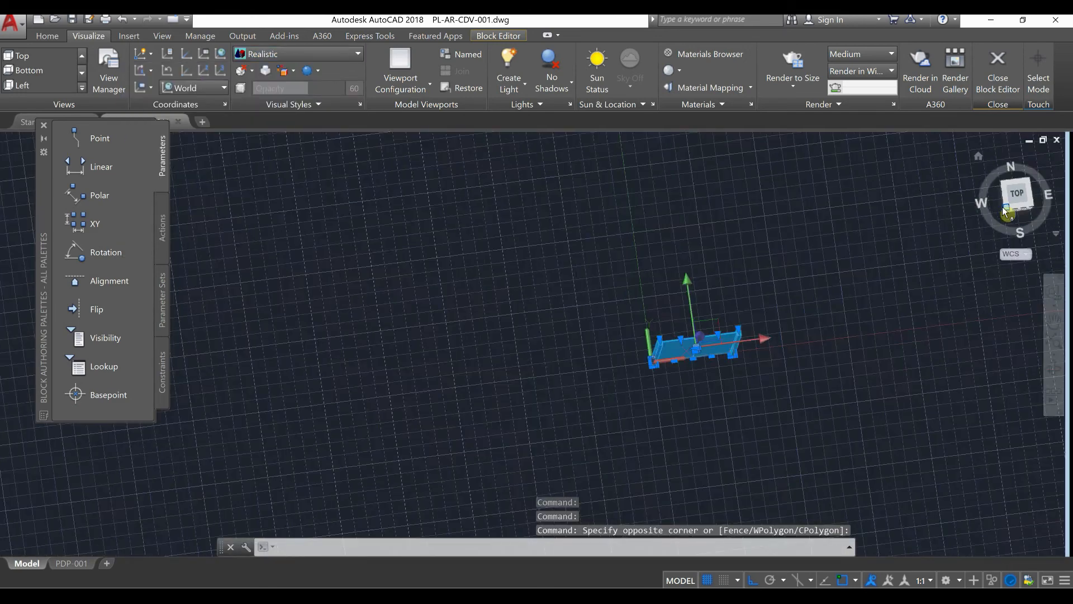
key("Escape")
key("Escape")
key("Escape")
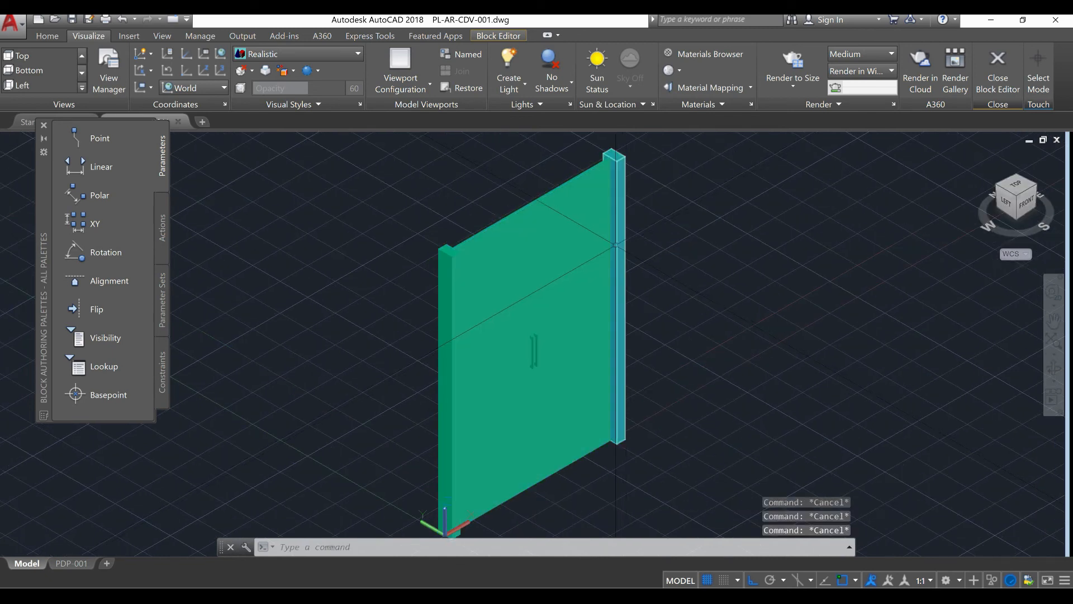
Create a Glazing material in the Materials Browser, keeping its default clear colour, reflectance 15 and 2 sheets of glass
left_click(719, 55)
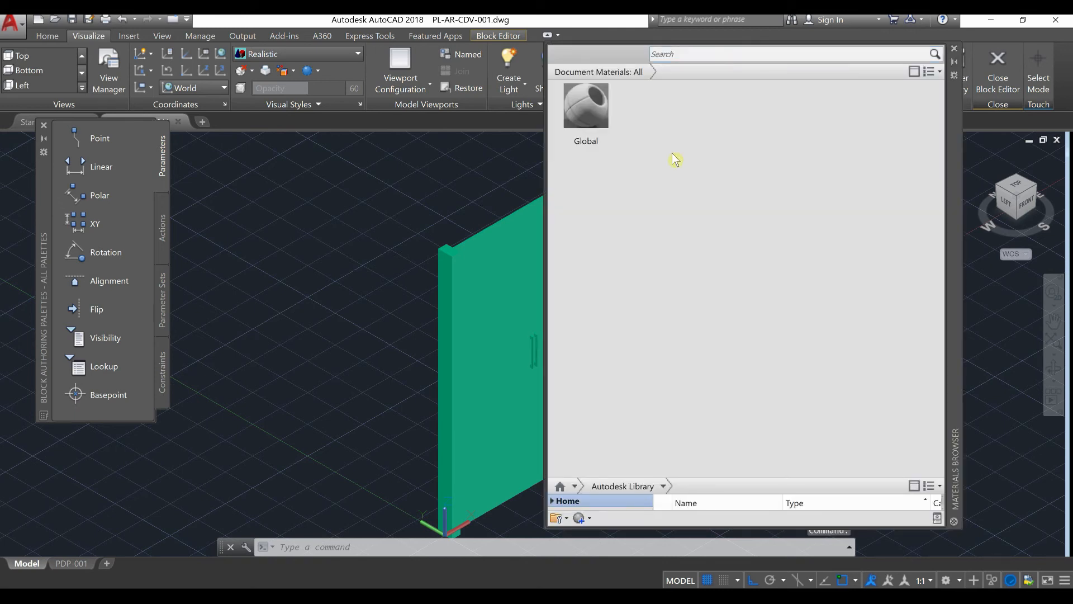
left_click(588, 520)
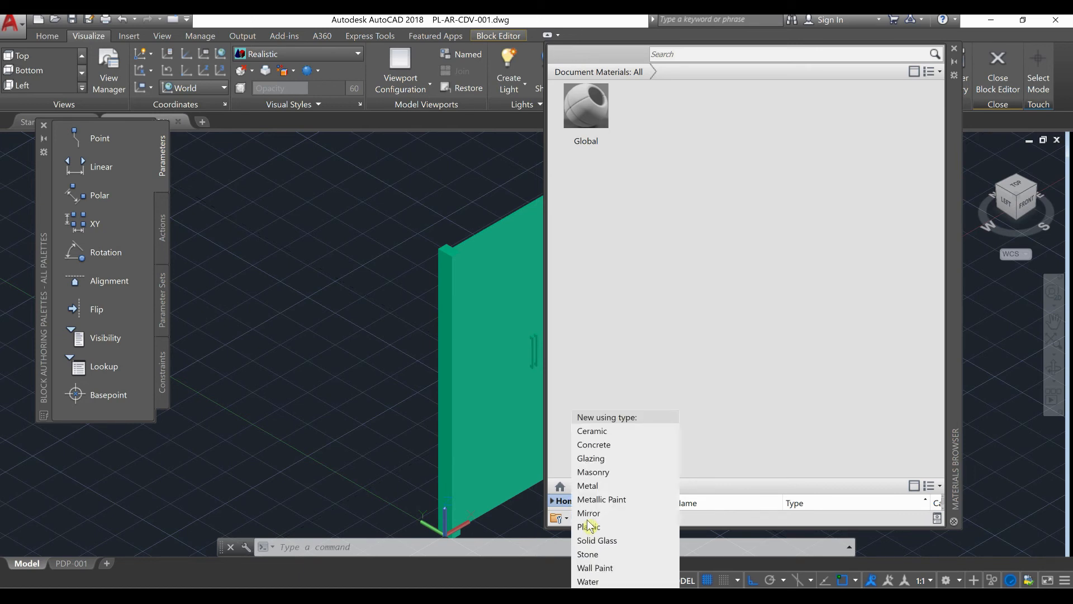
left_click(647, 459)
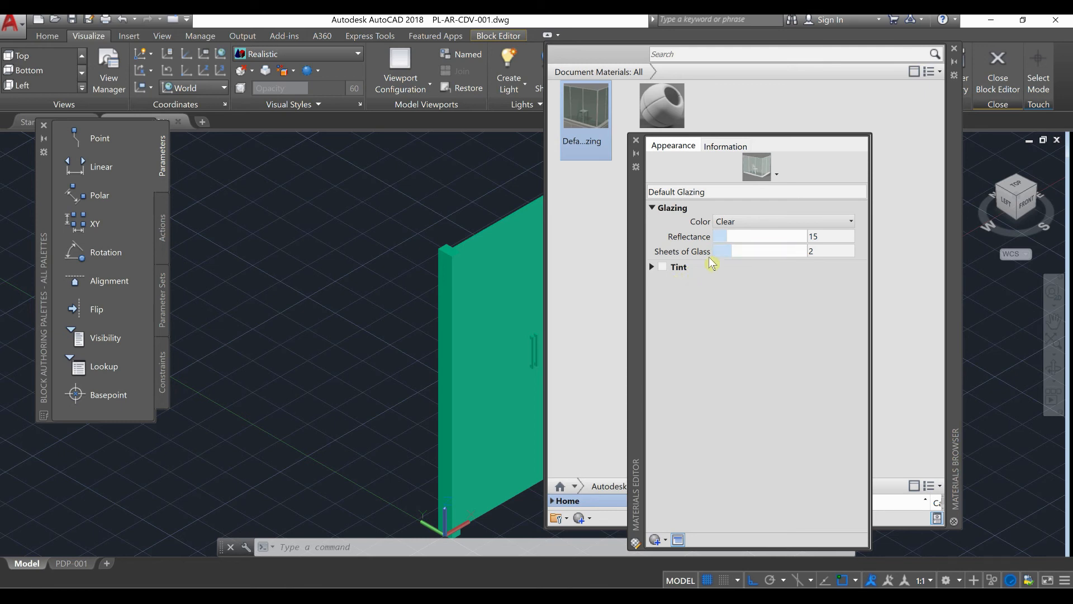
mouse_move(715, 261)
left_click(636, 140)
left_click(649, 148)
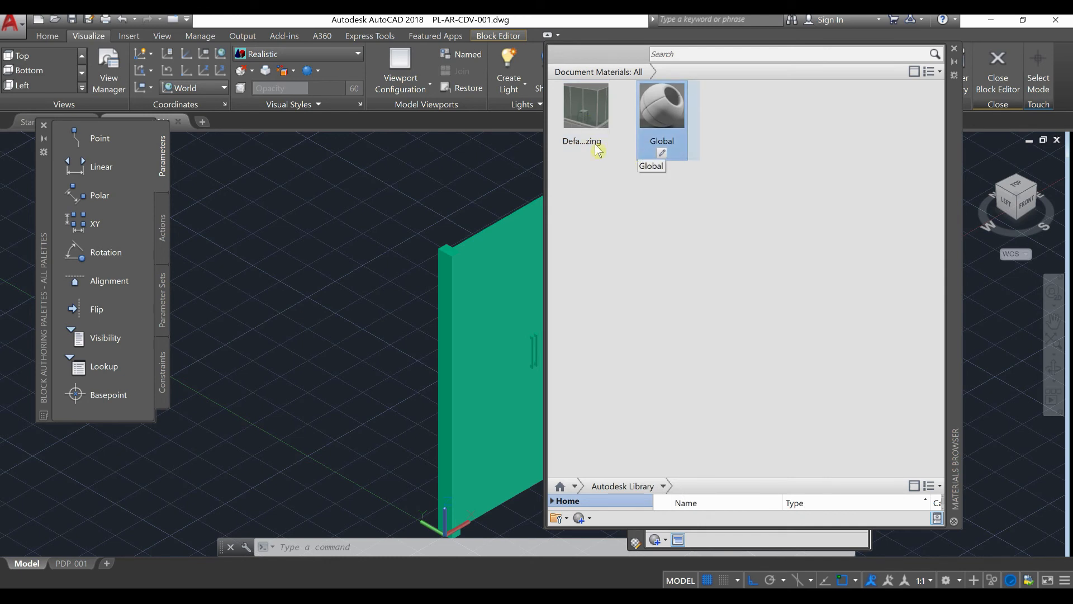
Assign the Default Glazing material to both door leaves
left_click(571, 125)
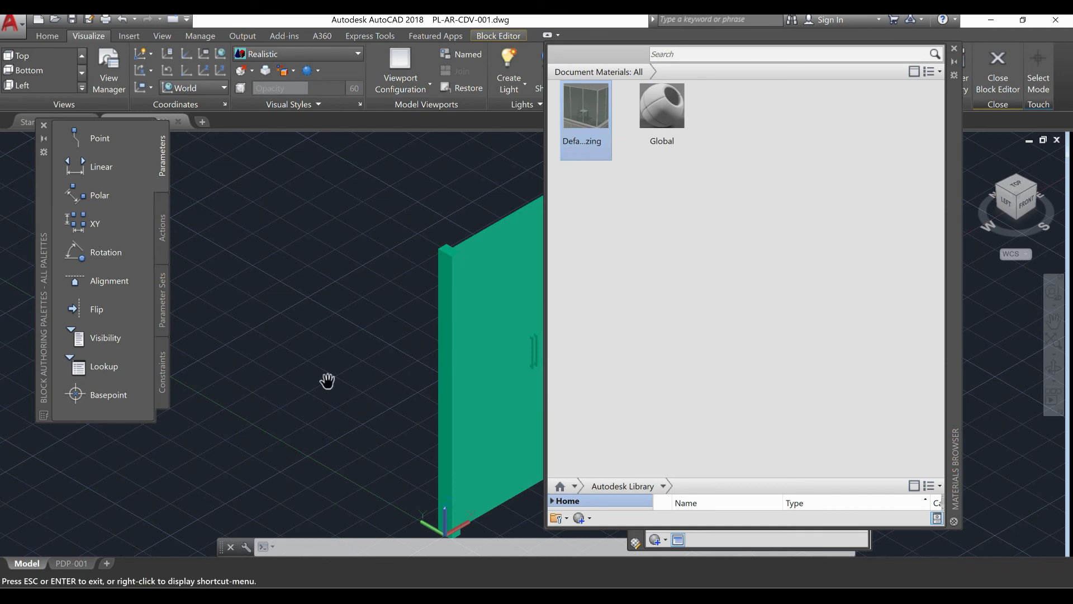
middle_click_drag(407, 380, 280, 378)
left_click_drag(581, 117, 454, 253)
left_click_drag(596, 112, 377, 288)
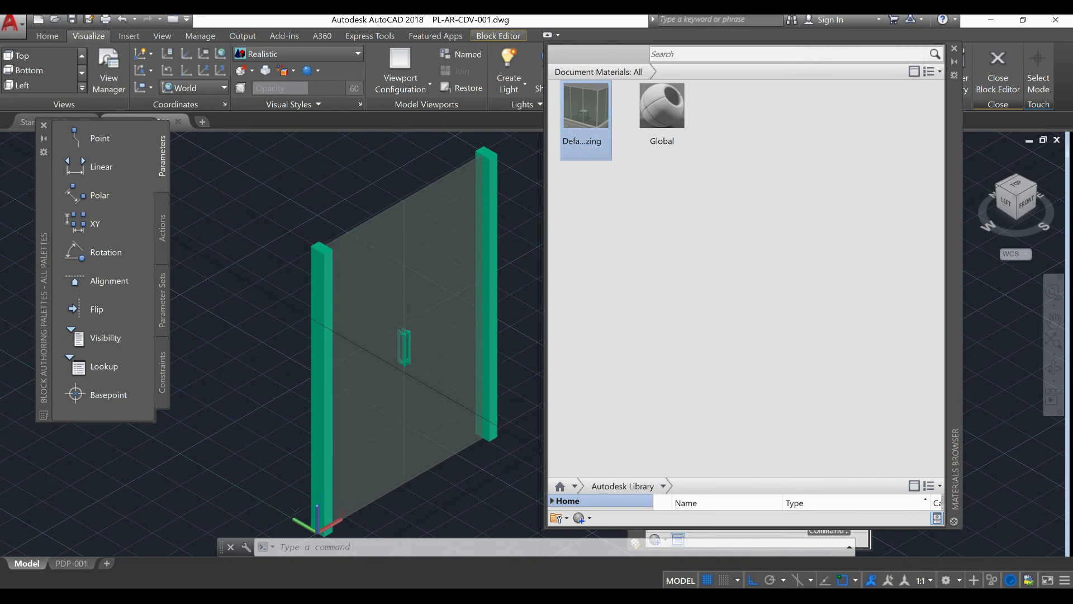
Inspect the glazed door leaves and the handles up close and as a whole
scroll(481, 420, "up", 2)
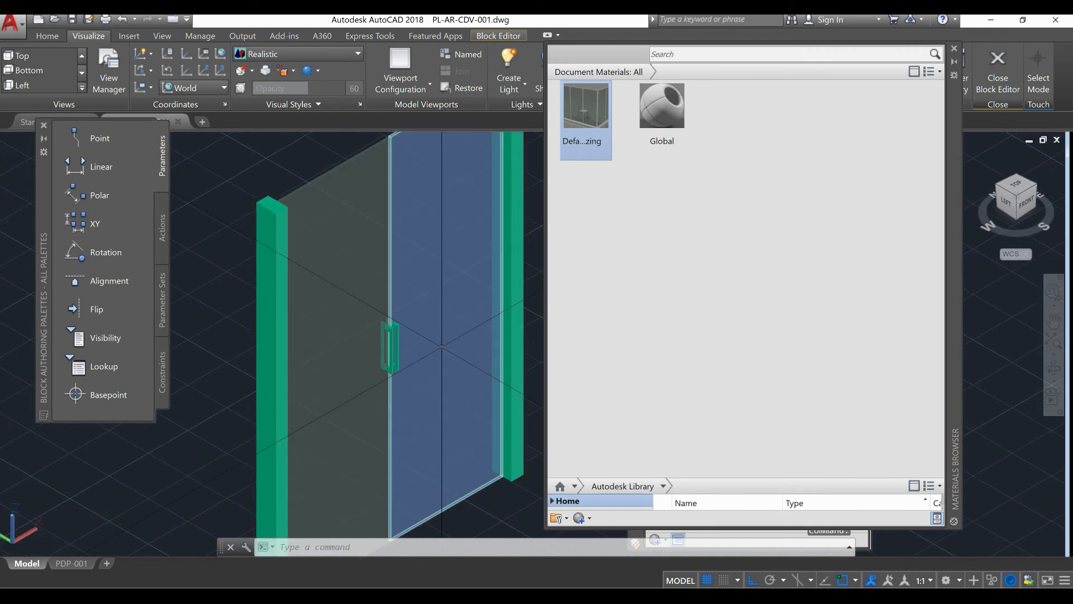
scroll(470, 400, "down", 3)
scroll(436, 391, "up", 2)
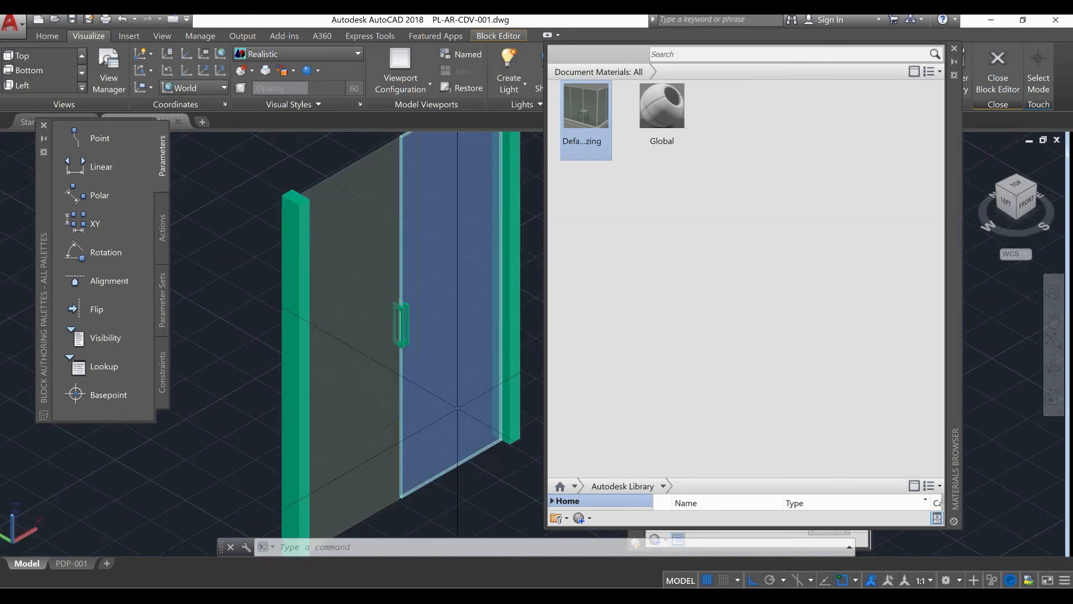
scroll(437, 392, "up", 4)
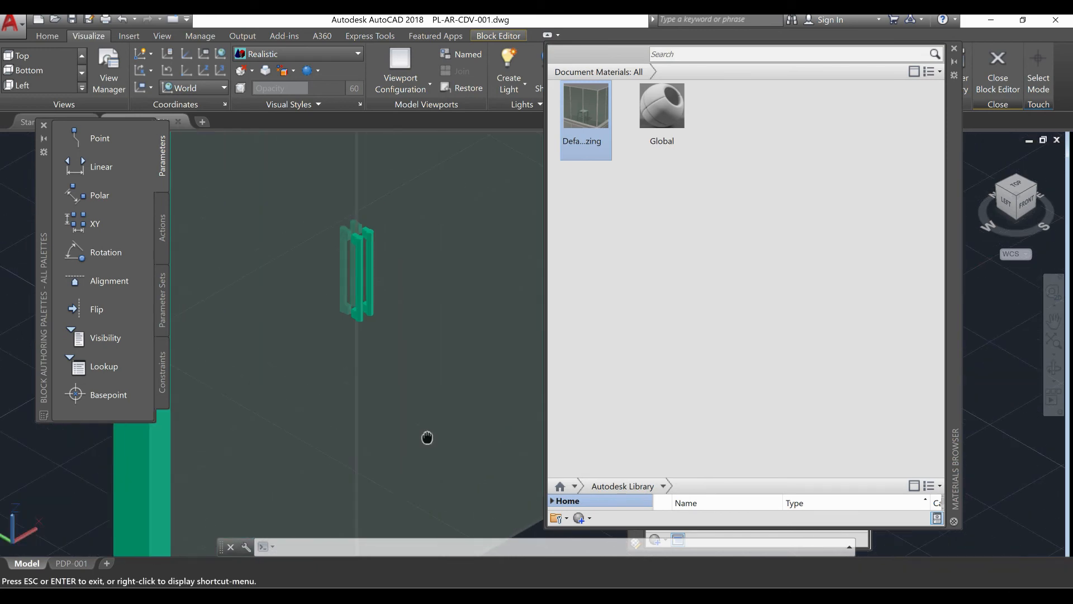
scroll(424, 428, "down", 5)
scroll(451, 411, "up", 2)
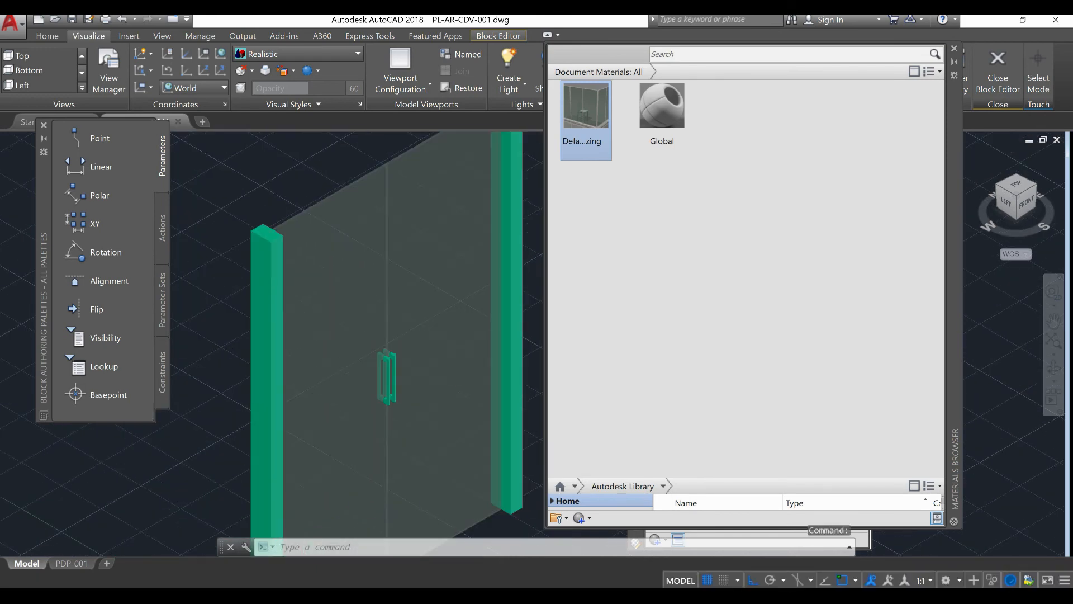
middle_click_drag(441, 381, 428, 413)
key("Escape")
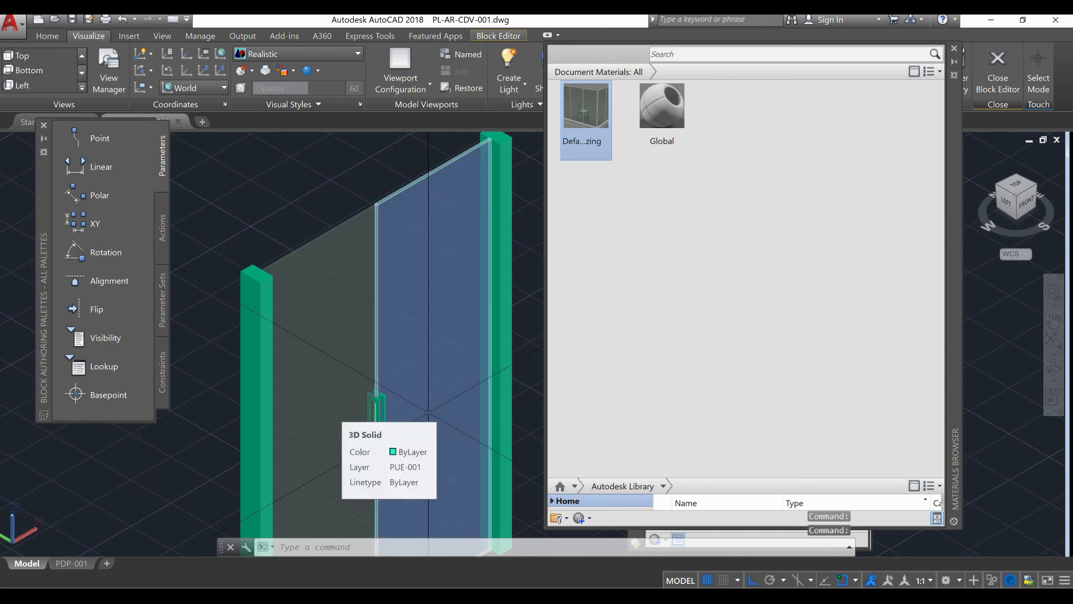
middle_click_drag(428, 413, 428, 383)
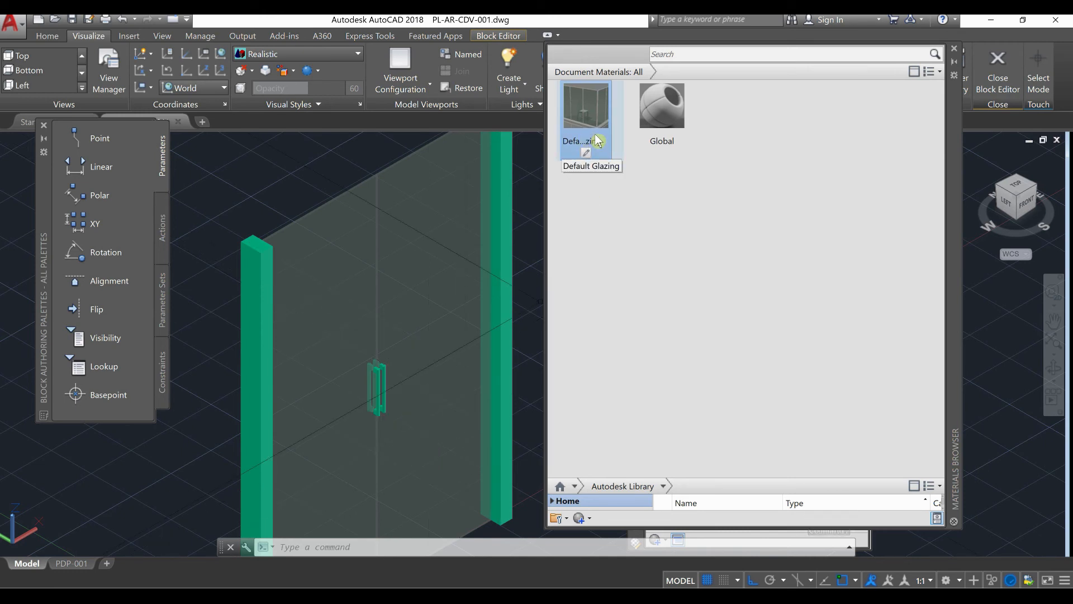
Create a Metal material and set its type to Stainless Steel with the Polished finish
left_click(579, 519)
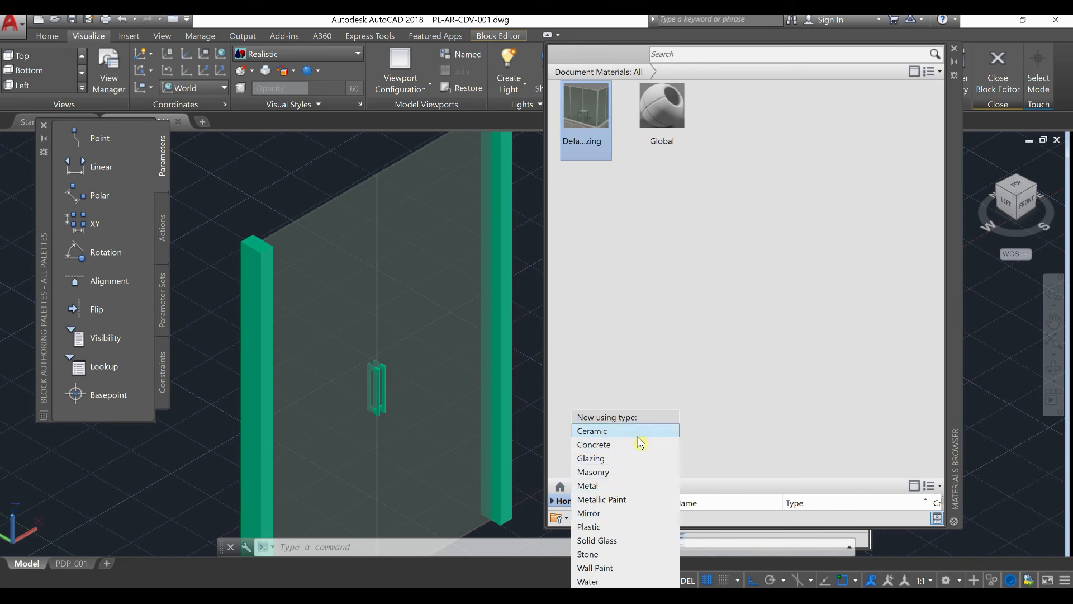
left_click(637, 485)
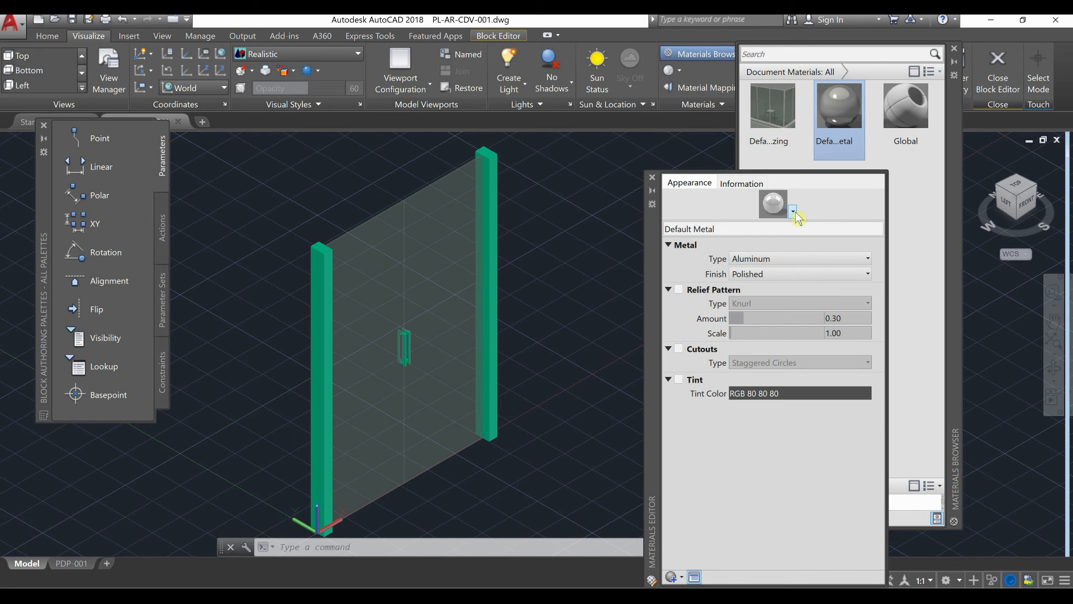
left_click(794, 212)
left_click(822, 222)
left_click(793, 258)
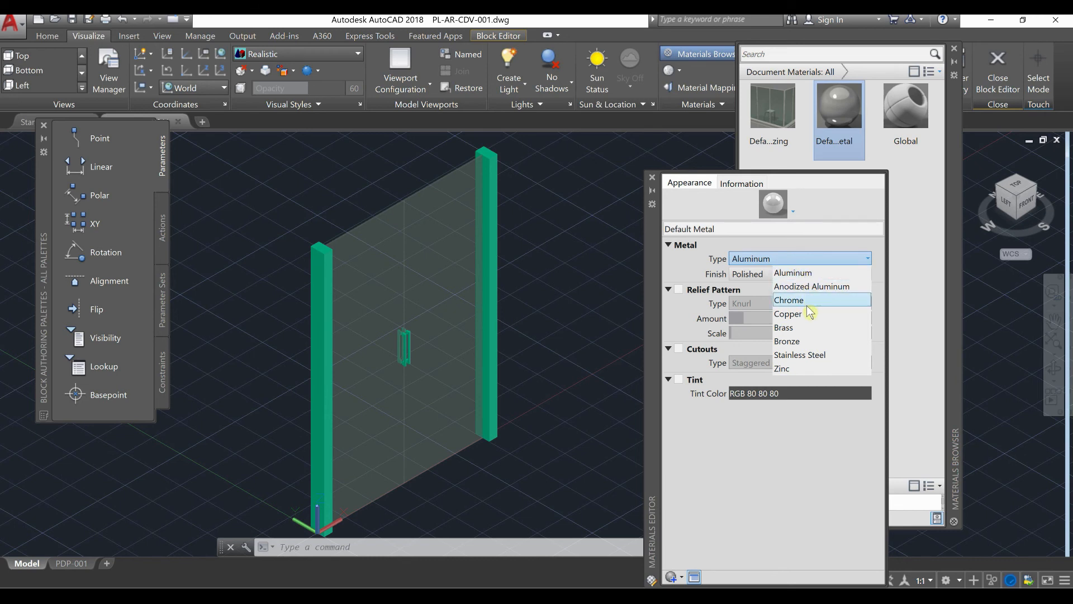
left_click(805, 355)
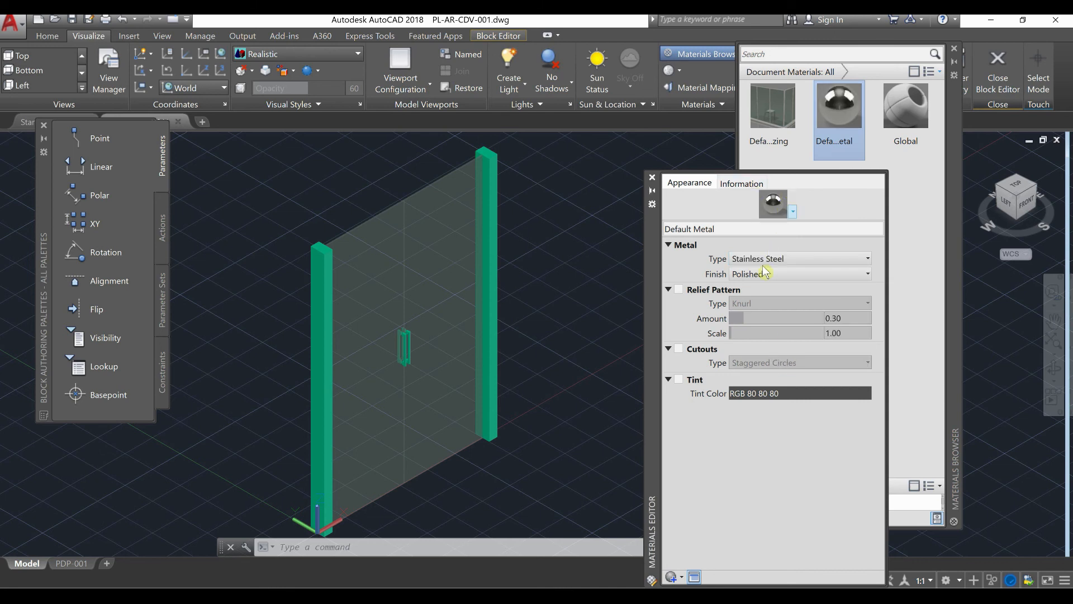
left_click(653, 180)
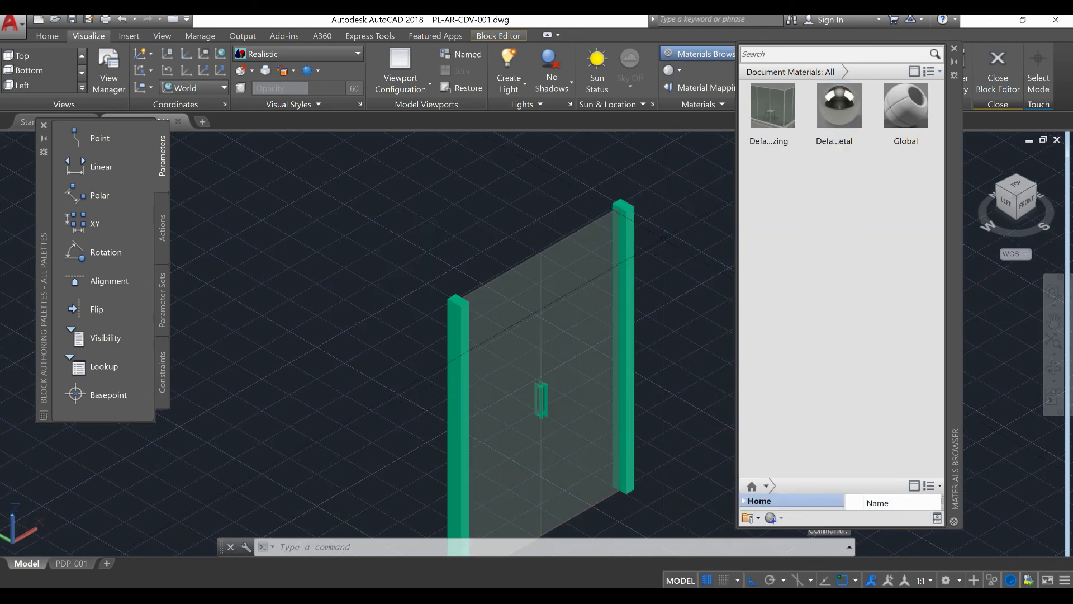
Assign the Default Metal material to both vertical frame posts of the door
left_click(634, 286)
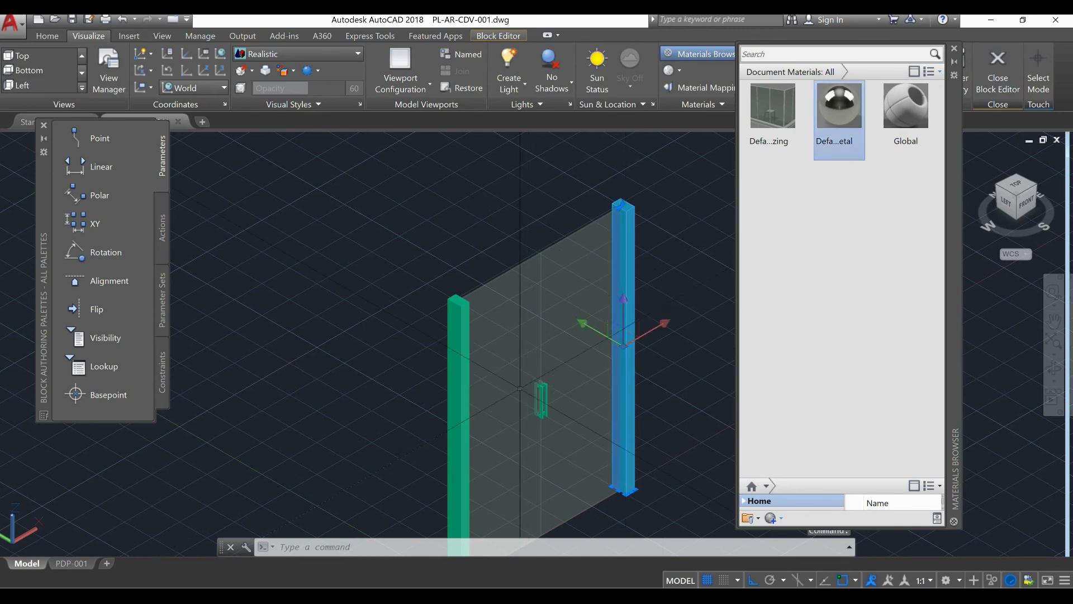
scroll(536, 393, "up", 2)
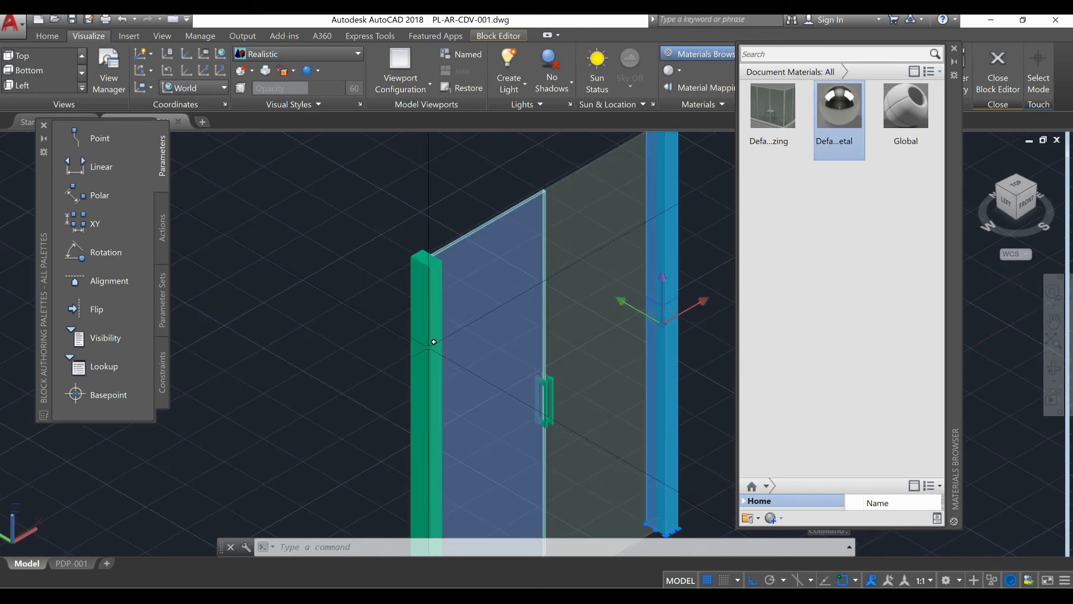
left_click(424, 322)
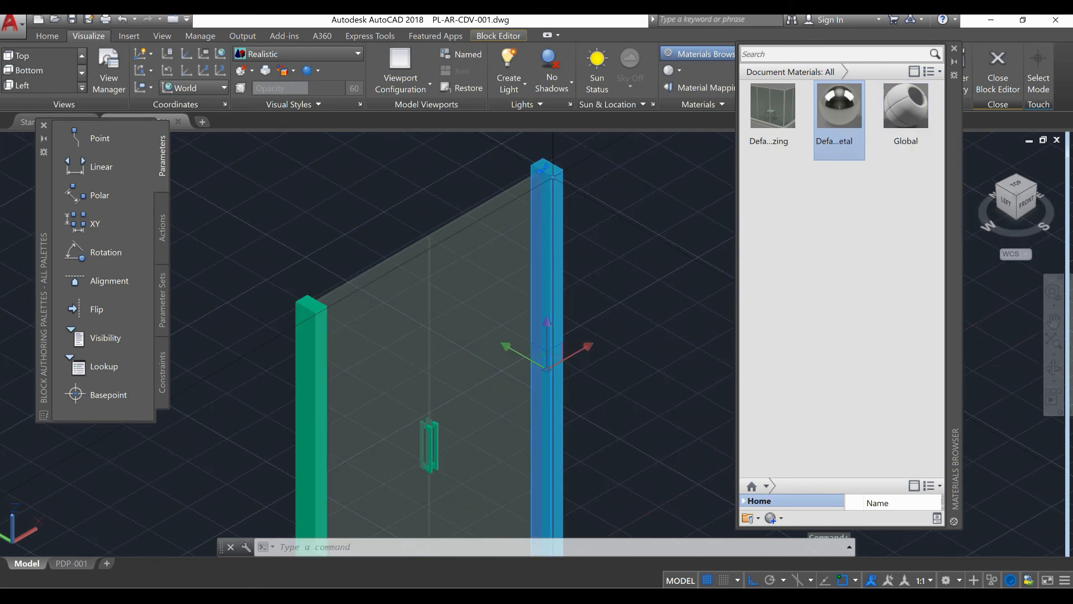
left_click(302, 336)
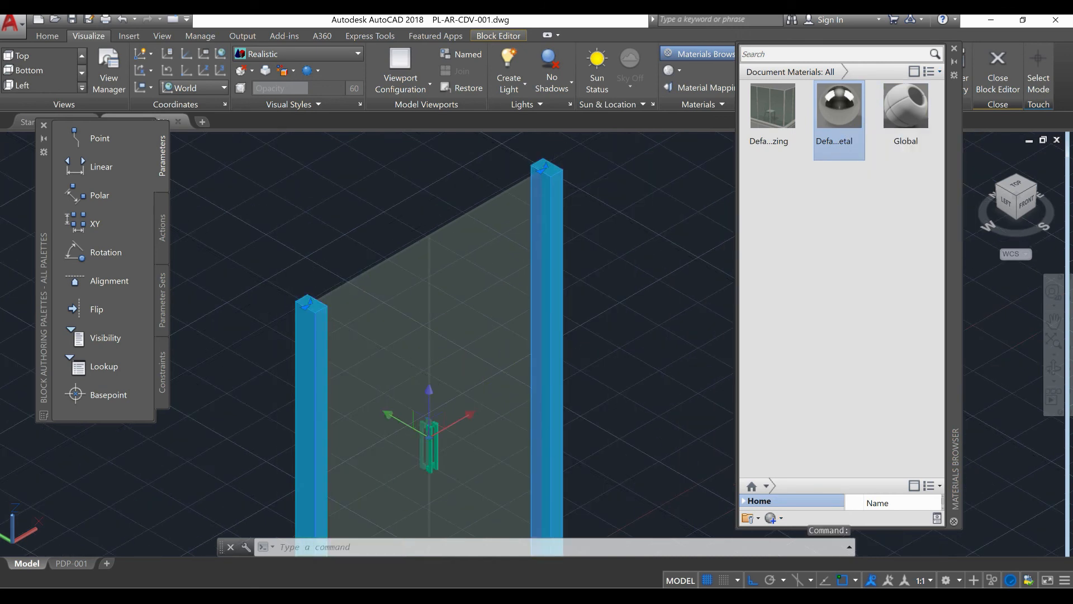
left_click(838, 121)
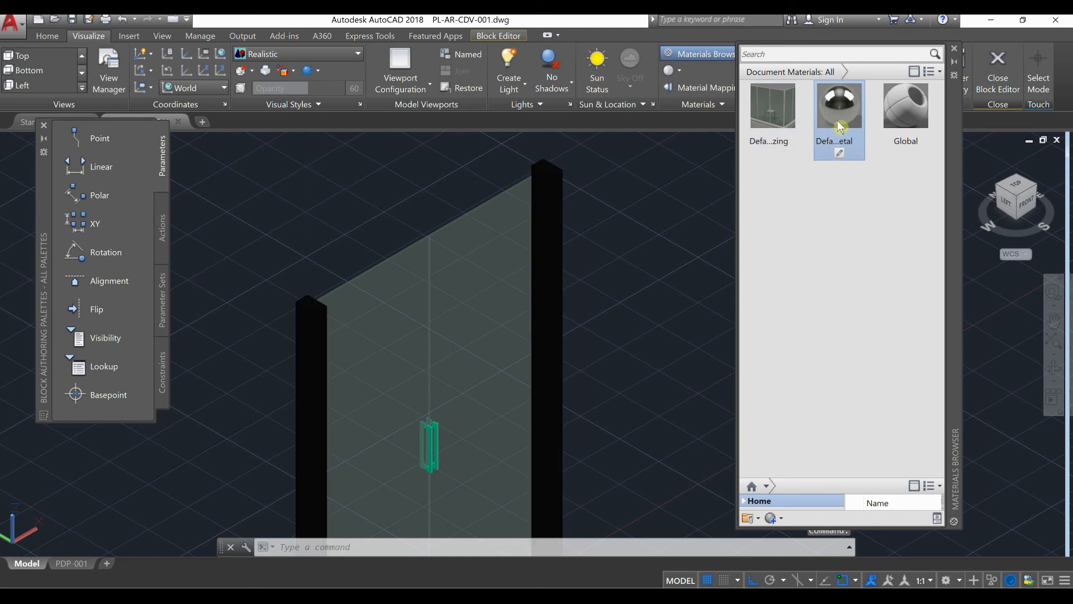
right_click(838, 122)
left_click(591, 434)
Assign the Default Metal material to all parts of both handles on the front side of the door leaves
scroll(429, 447, "up", 5)
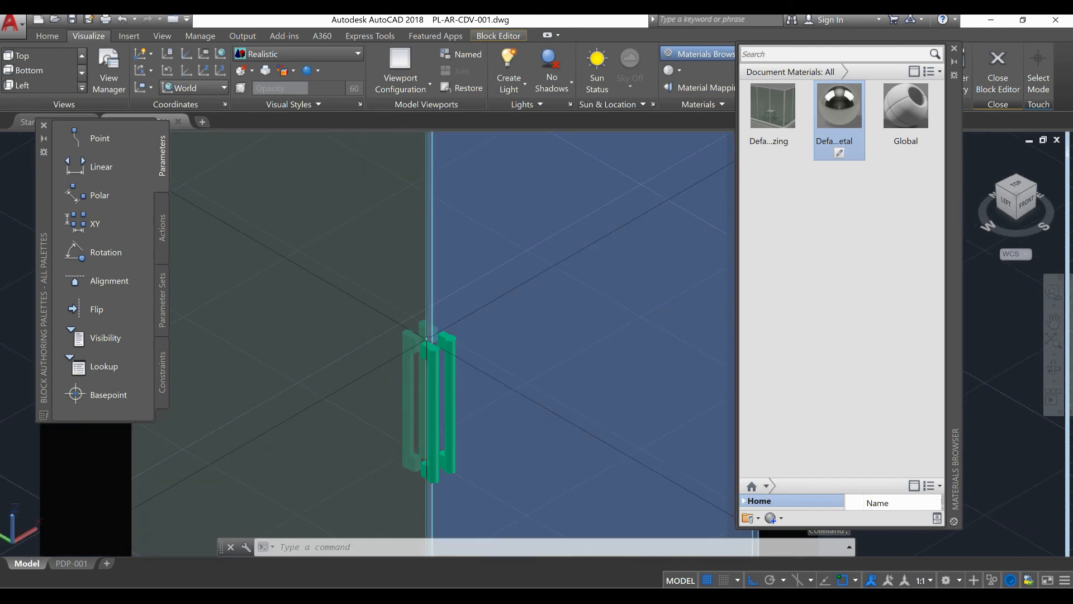
scroll(431, 346, "up", 4)
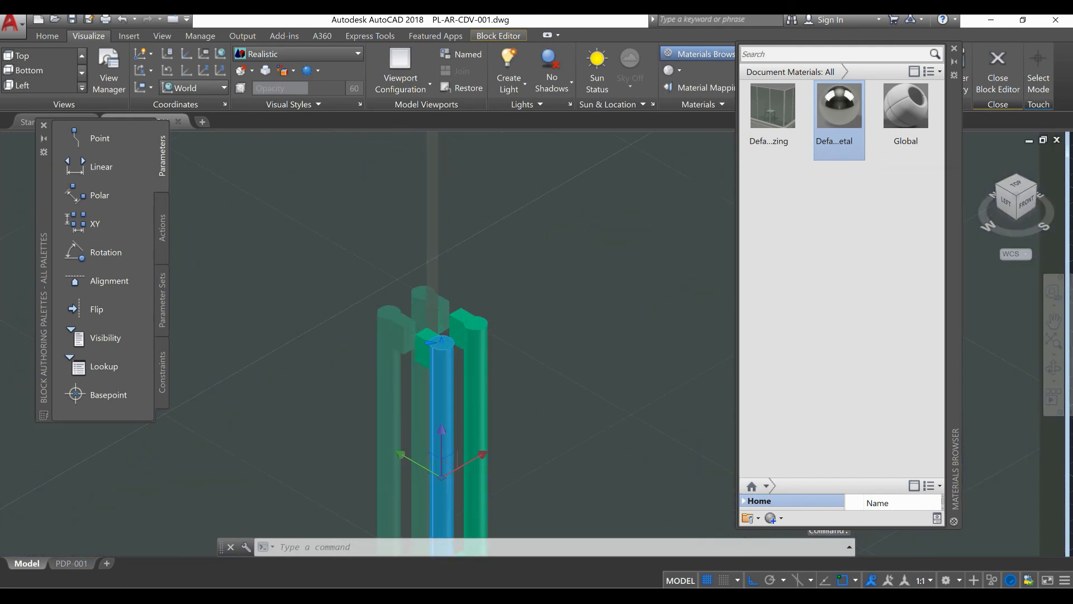
left_click(431, 346)
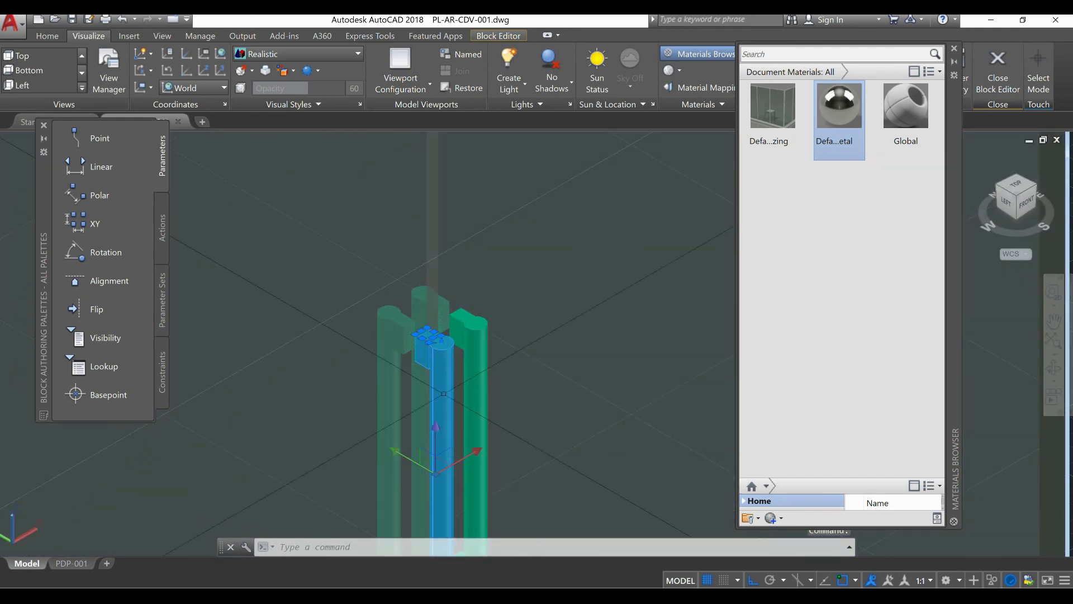
middle_click_drag(431, 346, 488, 175)
scroll(481, 335, "down", 2)
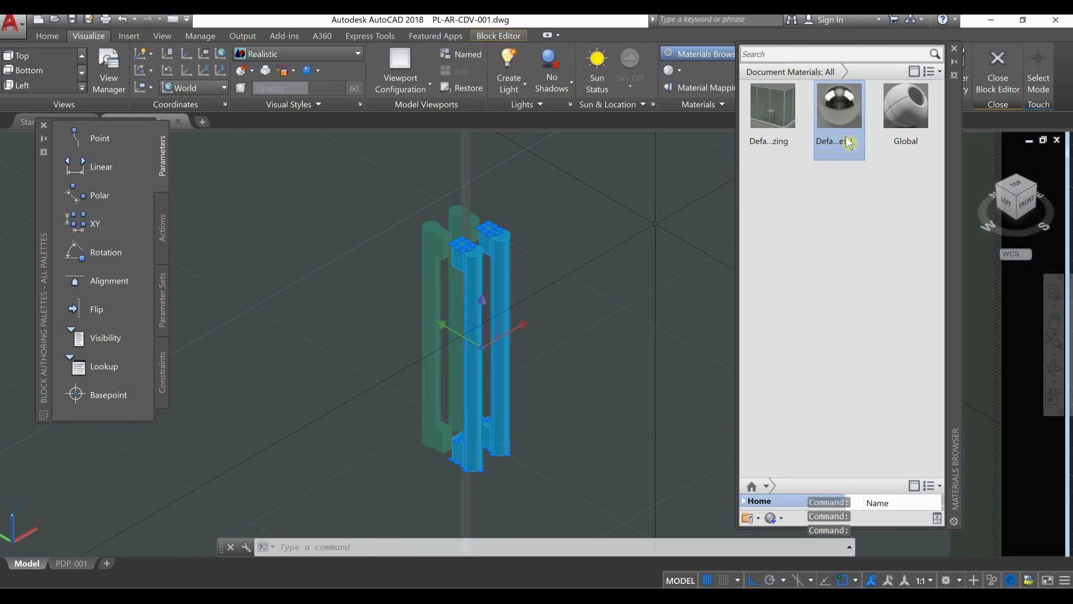
right_click(848, 119)
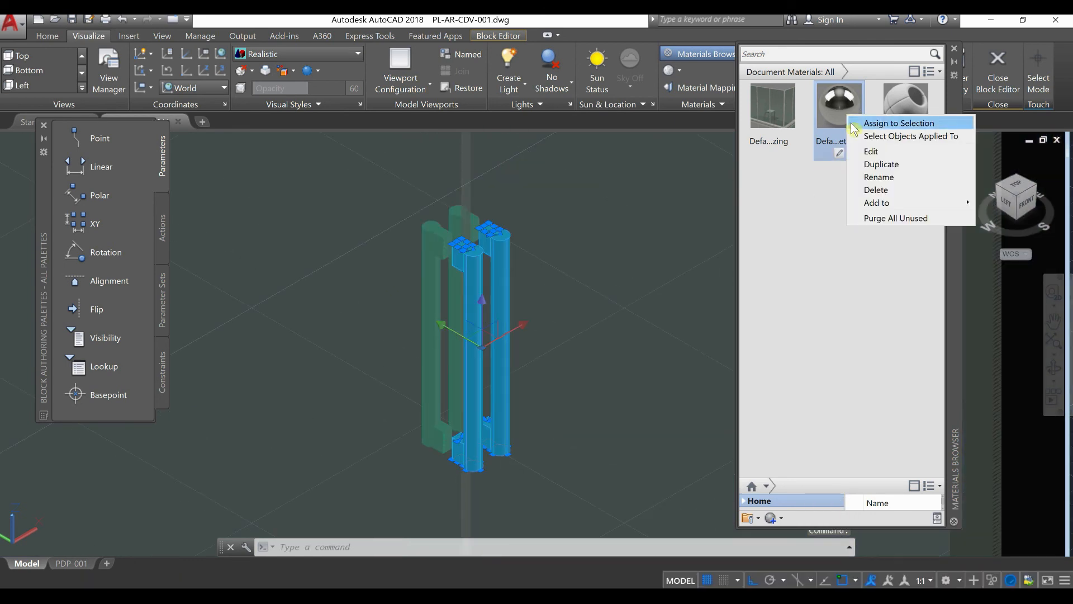
left_click(883, 123)
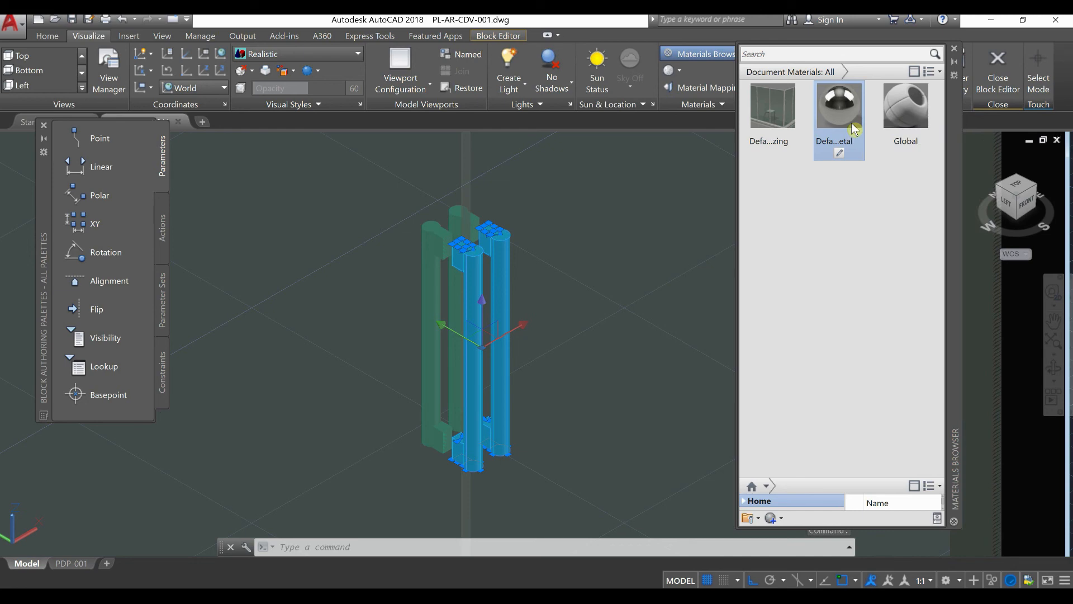
left_click(852, 123)
right_click(851, 123)
left_click(597, 300)
Assign the Default Metal material to all bars and brackets of the two handles on the back side of the door
scroll(654, 226, "down", 3)
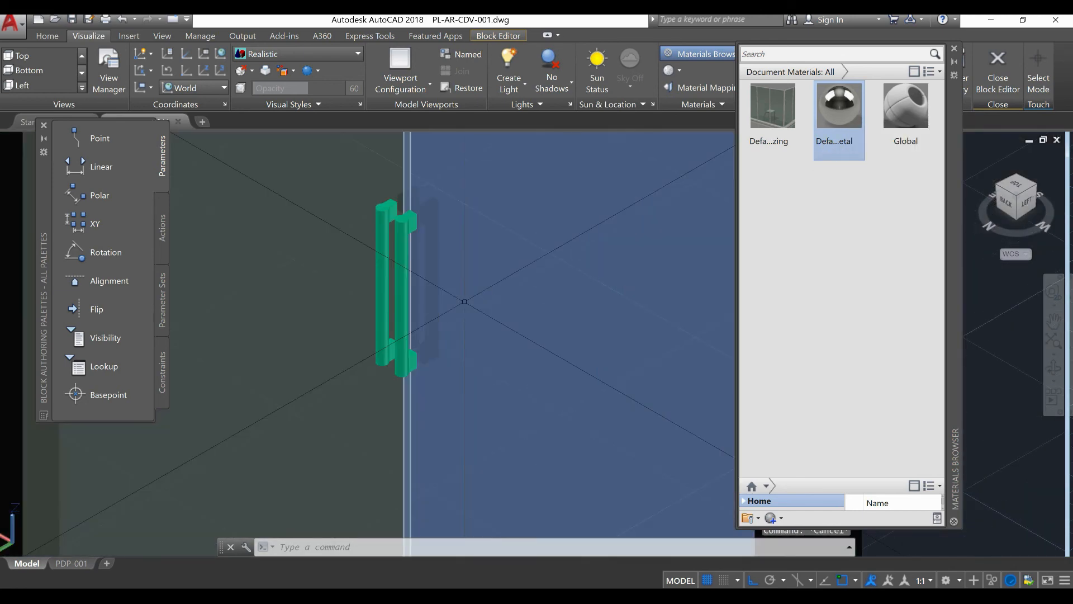
scroll(463, 301, "down", 1)
scroll(464, 302, "down", 2)
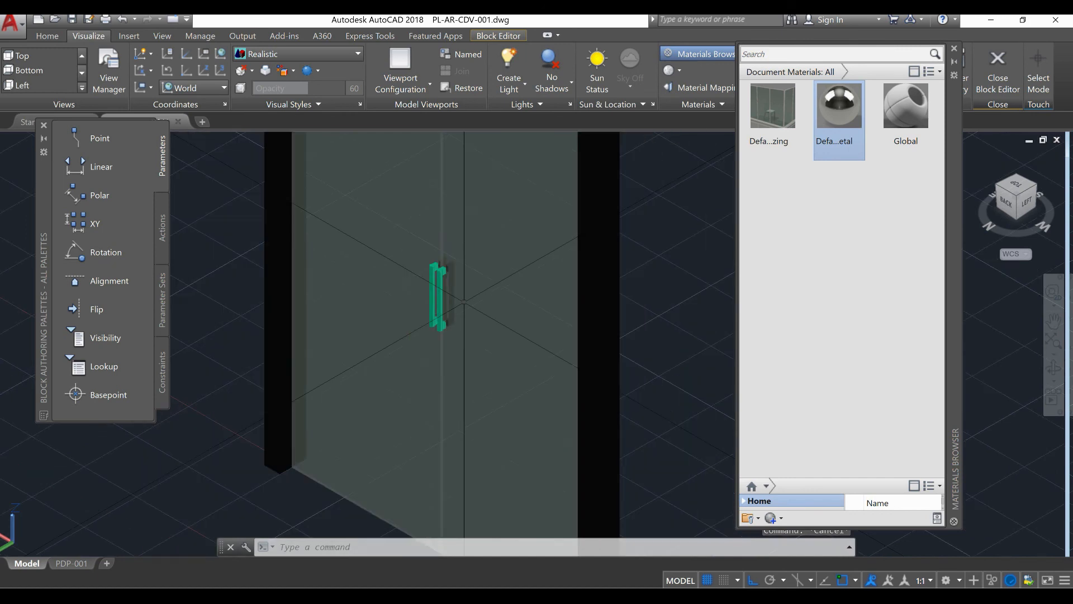
middle_click_drag(443, 278, 443, 306)
scroll(443, 307, "up", 2)
scroll(438, 305, "up", 4)
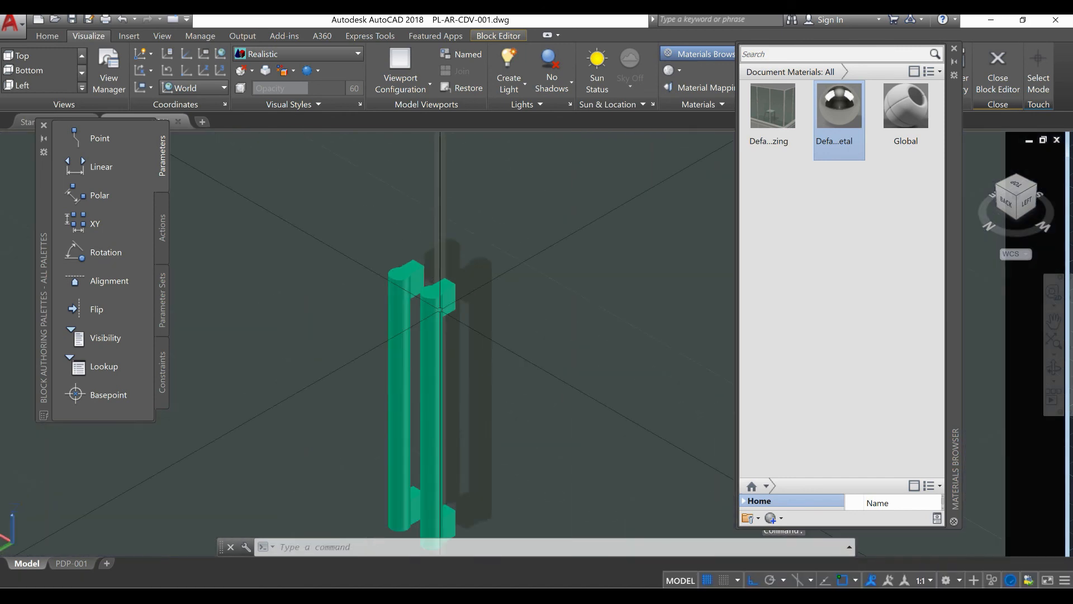
left_click(448, 297)
middle_click_drag(452, 345, 495, 227)
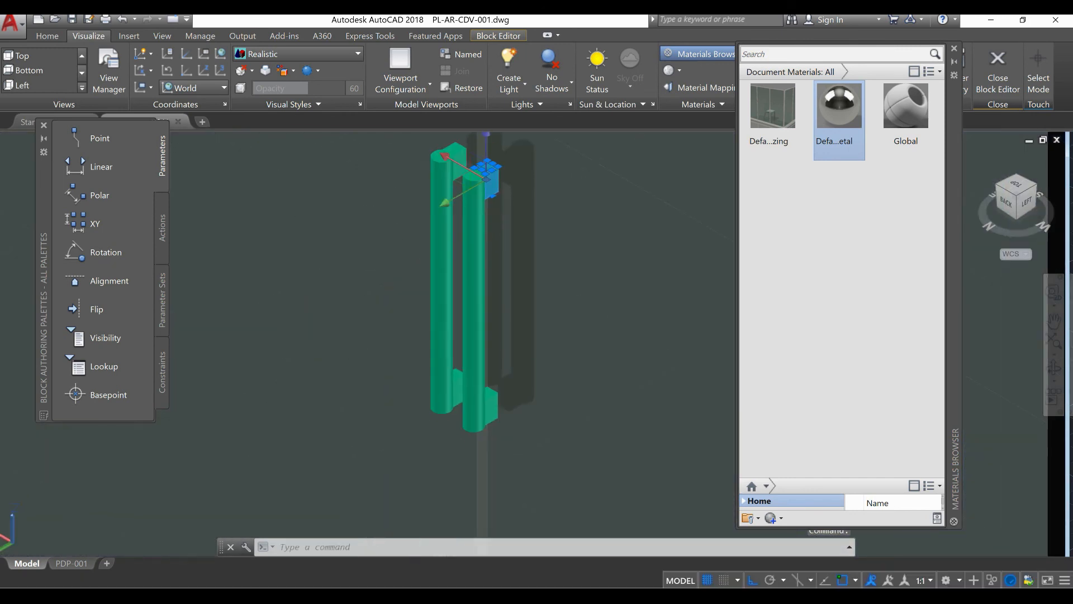
left_click(489, 401)
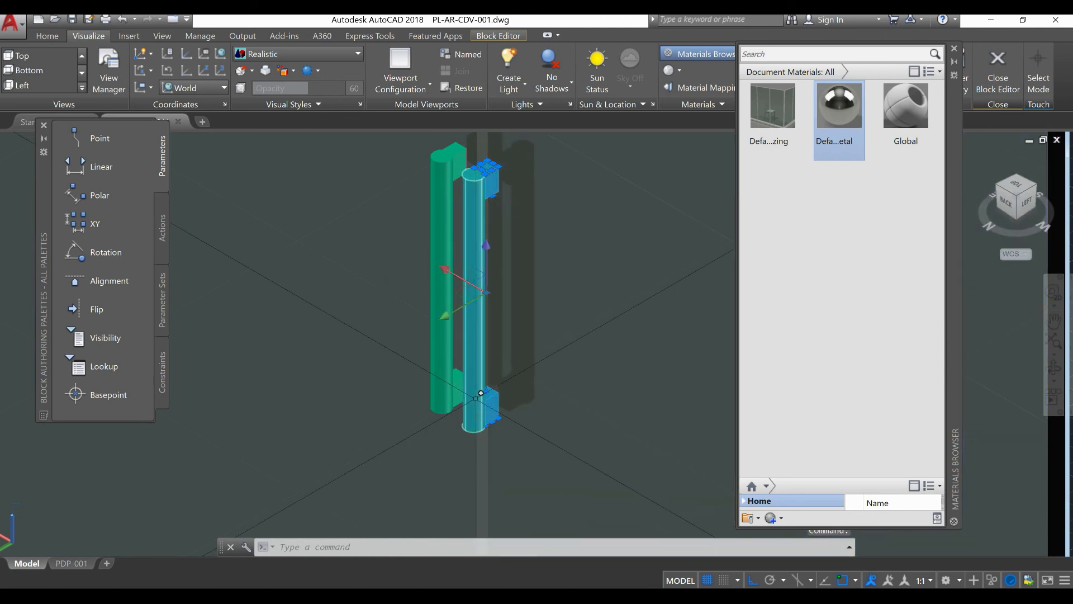
left_click(454, 358)
left_click(457, 391)
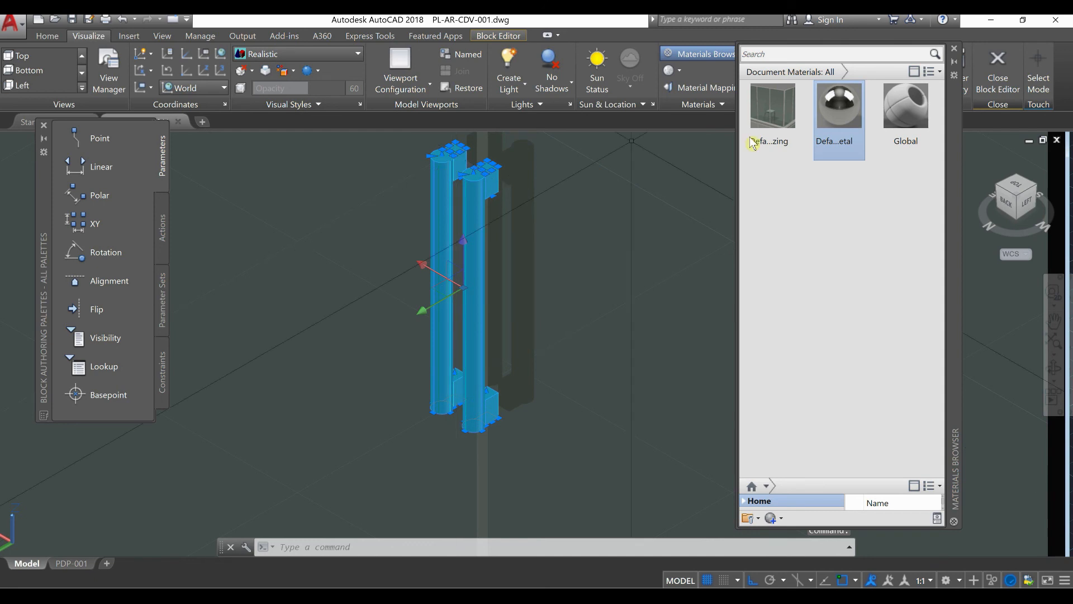
right_click(834, 114)
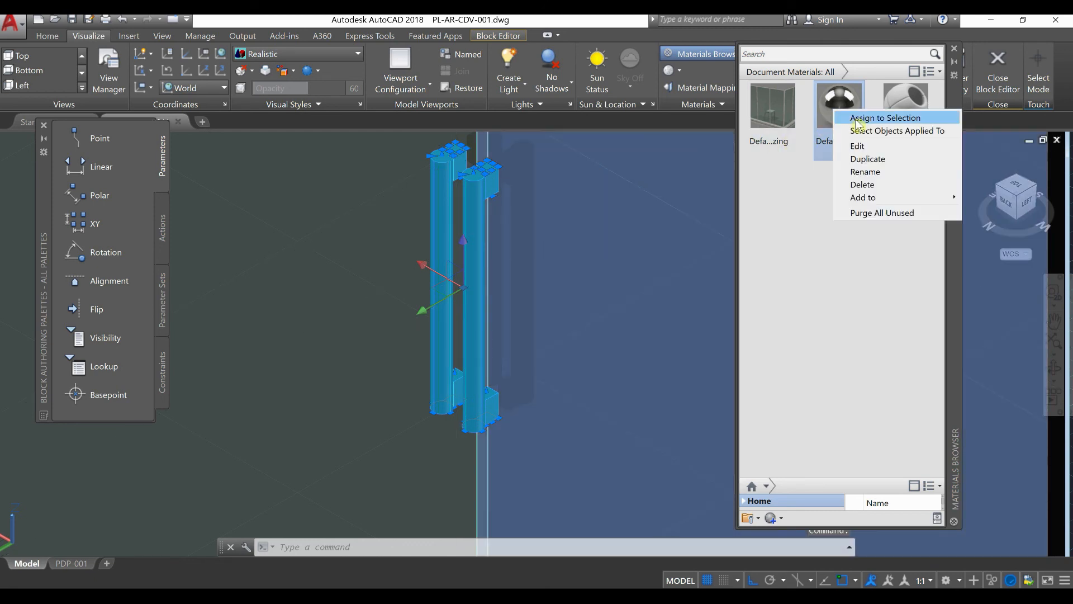
left_click(858, 118)
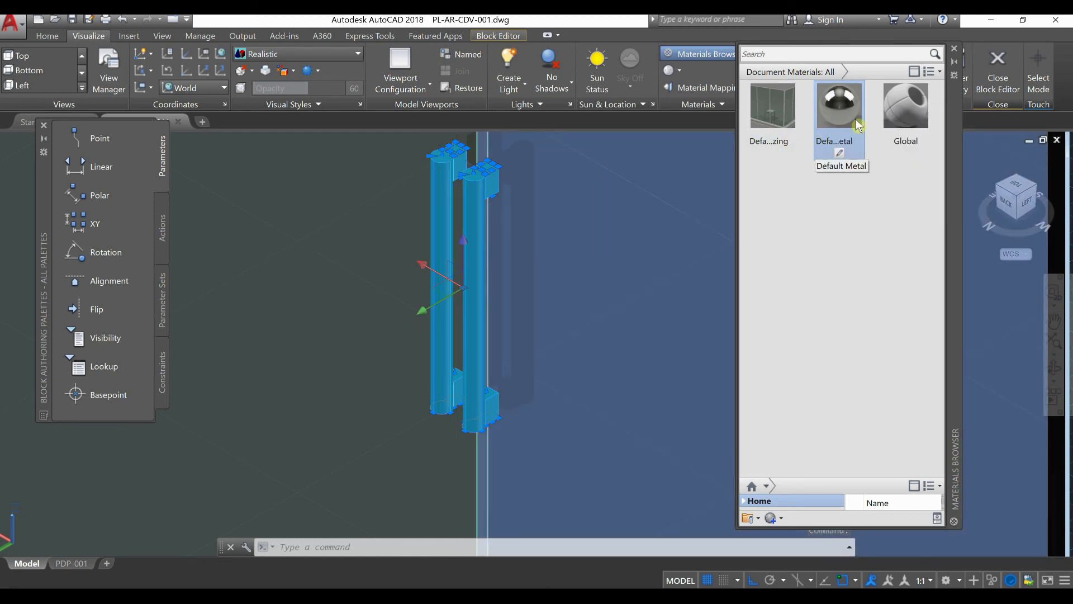
key("Escape")
Check the finished door from the front, then close the Block Editor and save the changes to the door block
scroll(597, 281, "down", 5)
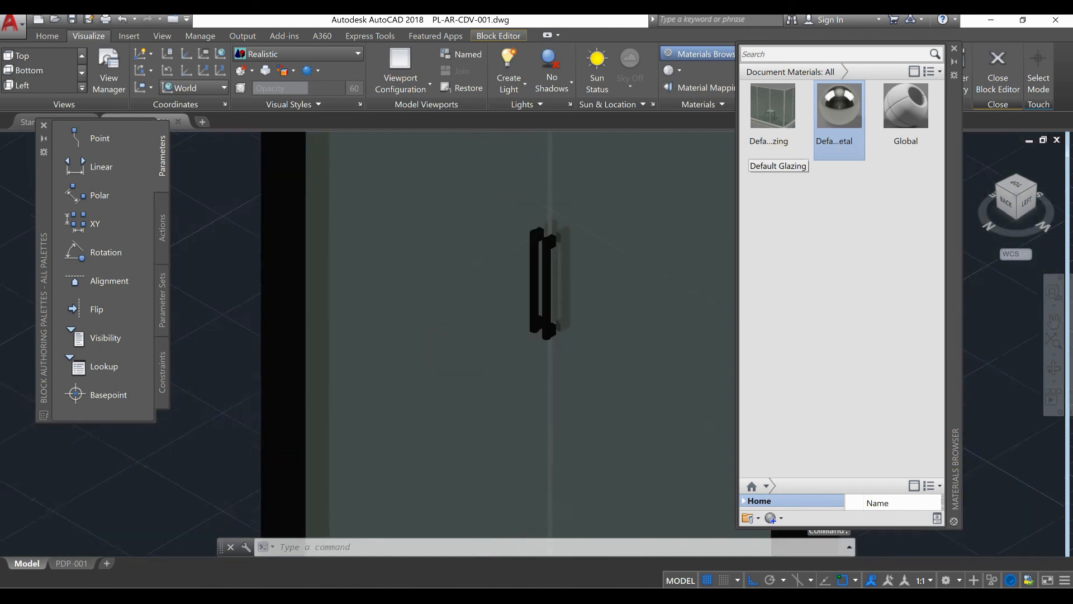
middle_click_drag(528, 308, 455, 342)
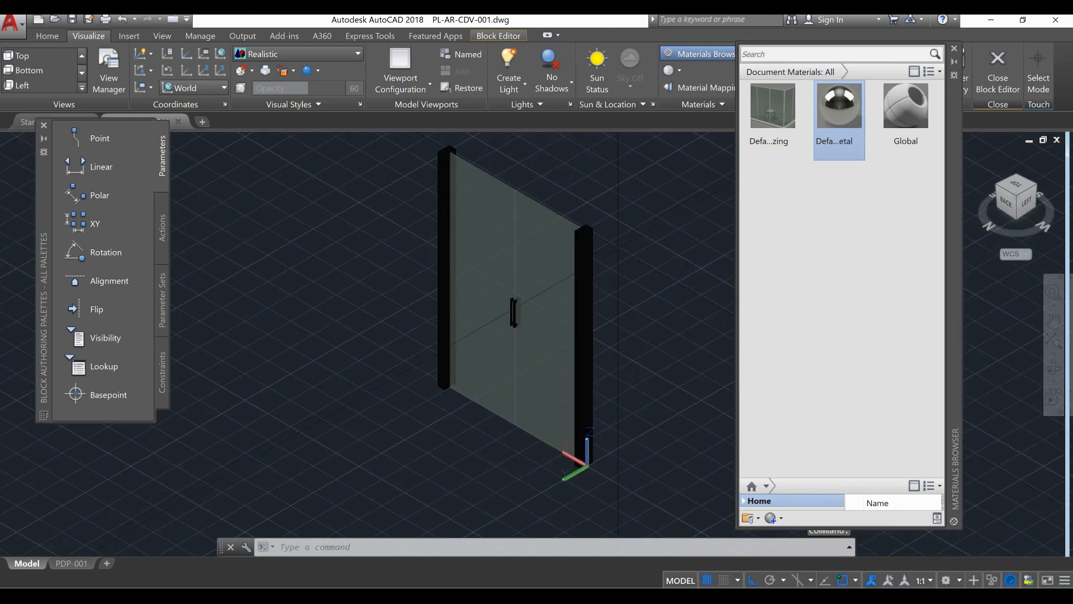
left_click(584, 346)
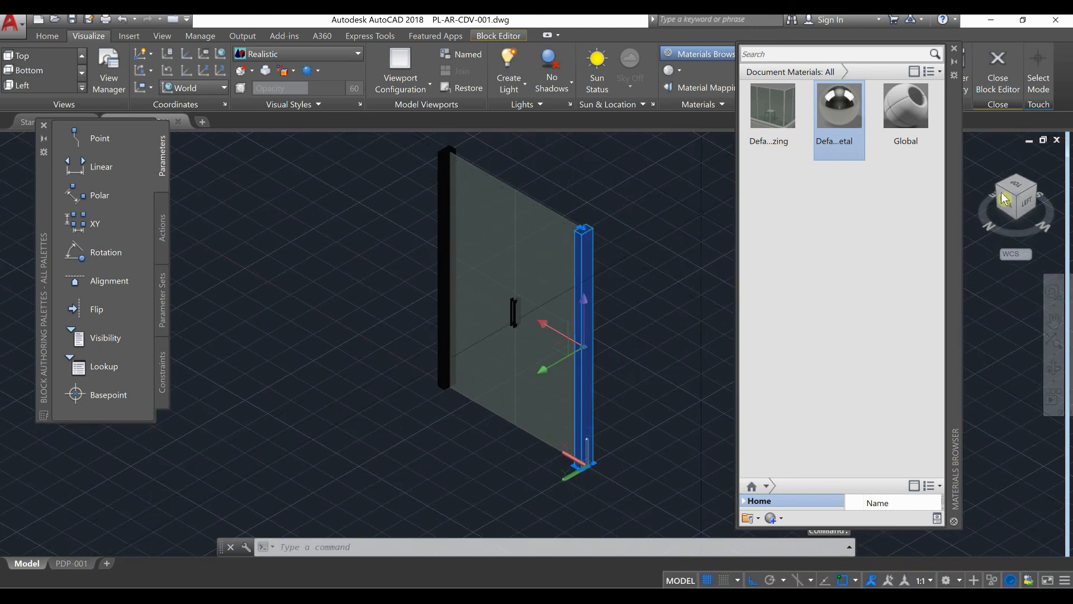
left_click(1035, 187)
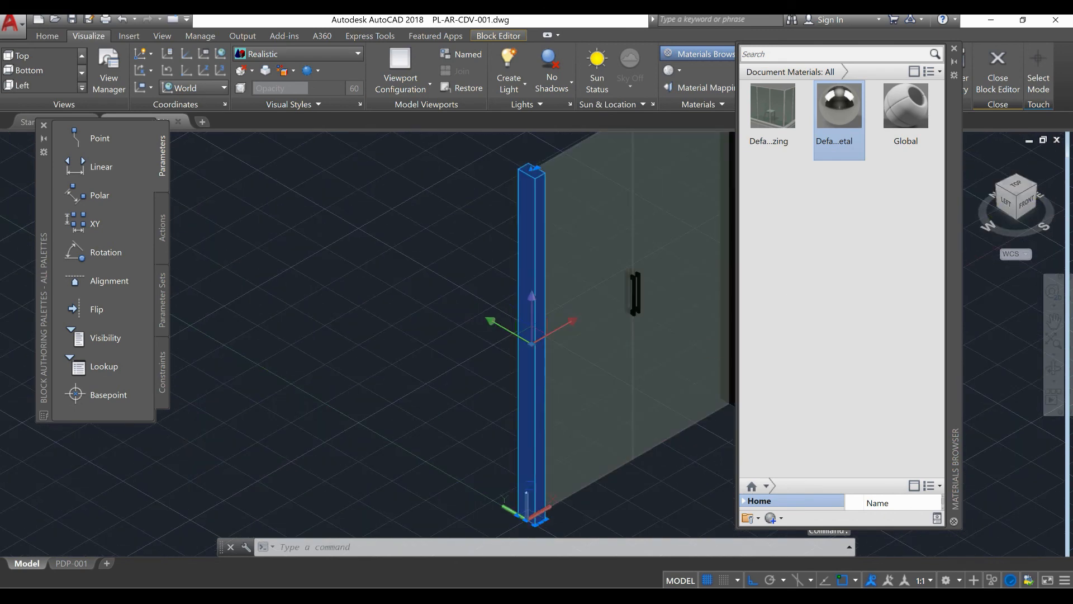
middle_click_drag(687, 361, 568, 434)
key("Escape")
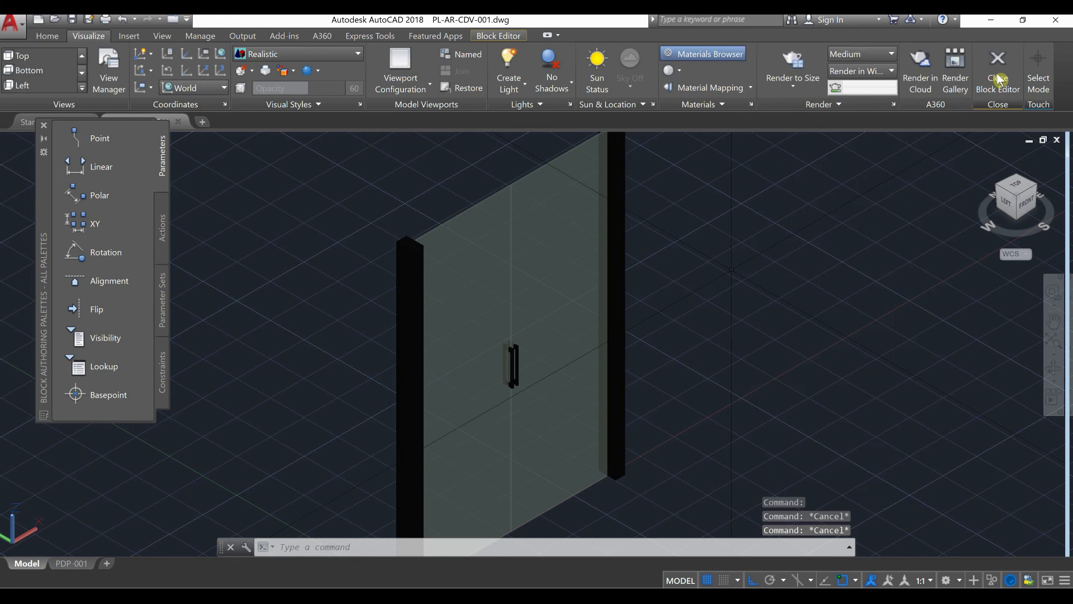
left_click(577, 293)
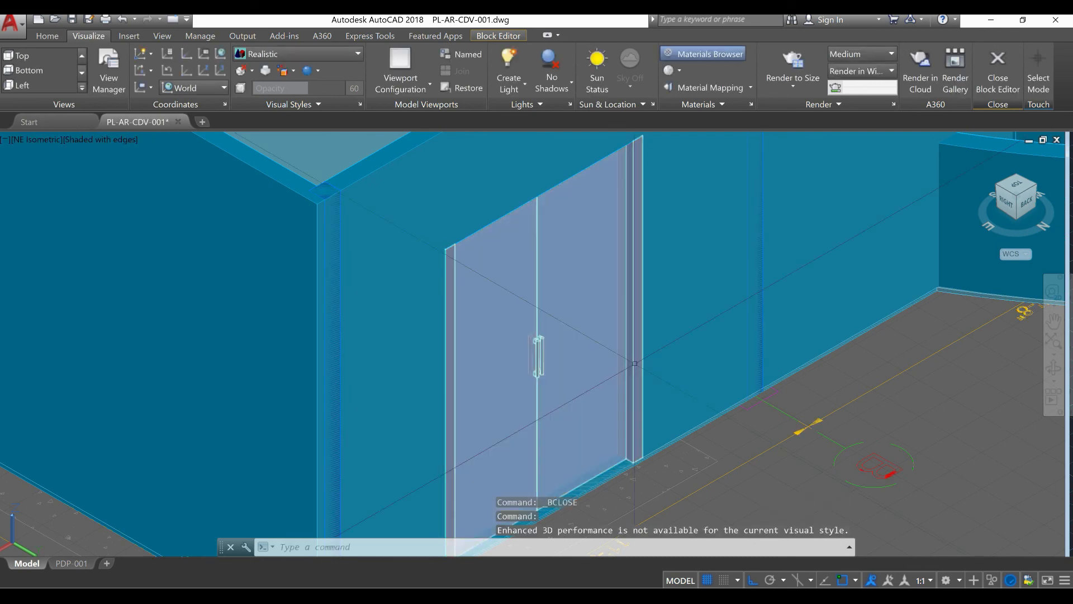
Examine the updated double door in the building's outer wall up close, from a low angle and from the northeast isometric view
scroll(621, 361, "up", 5)
scroll(725, 346, "down", 8)
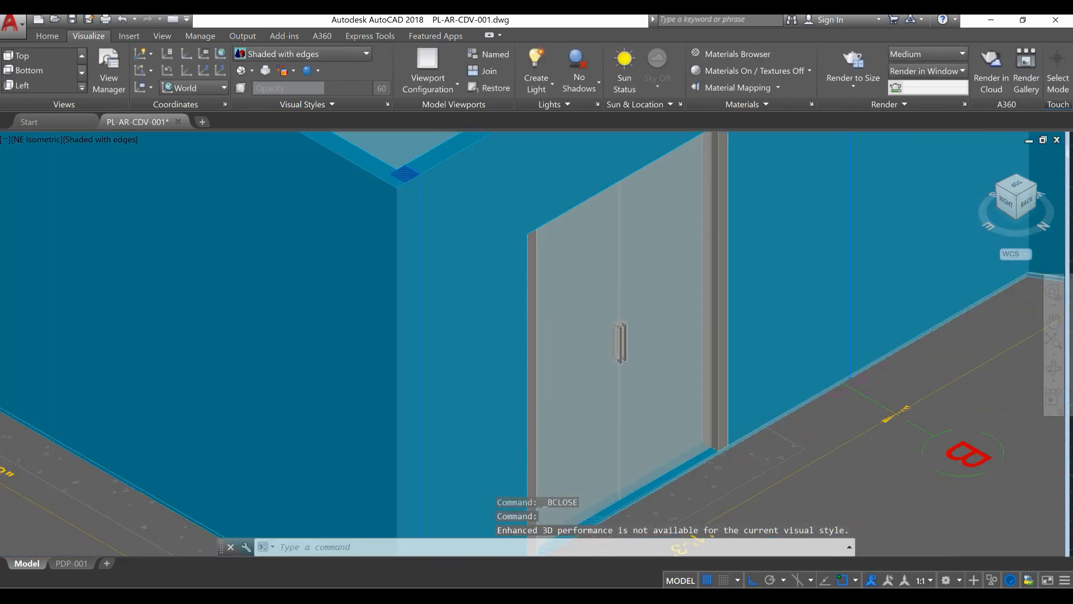
scroll(675, 367, "up", 5)
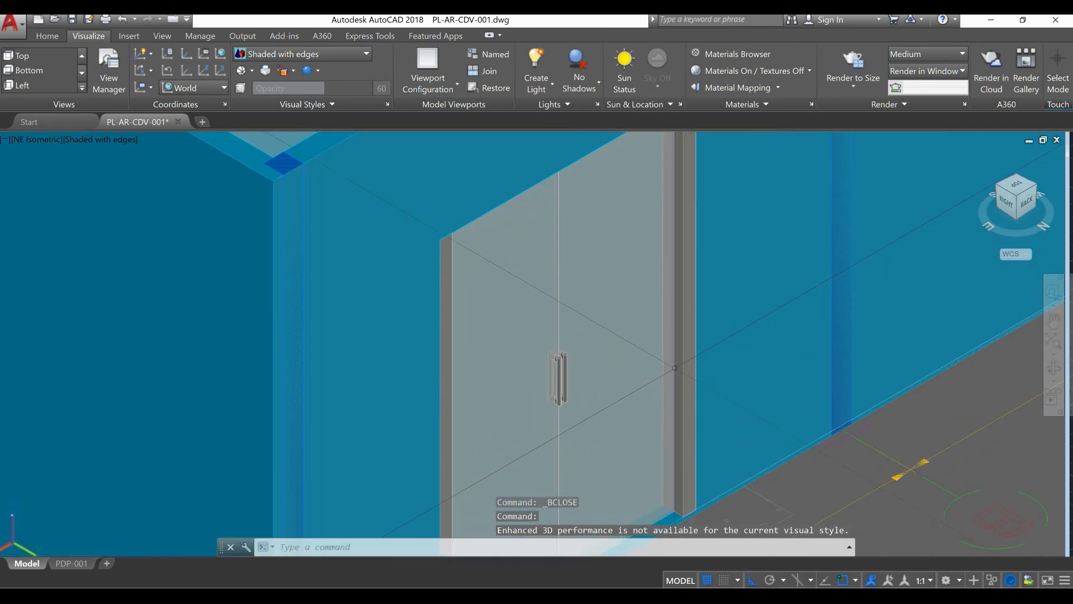
left_click(674, 368)
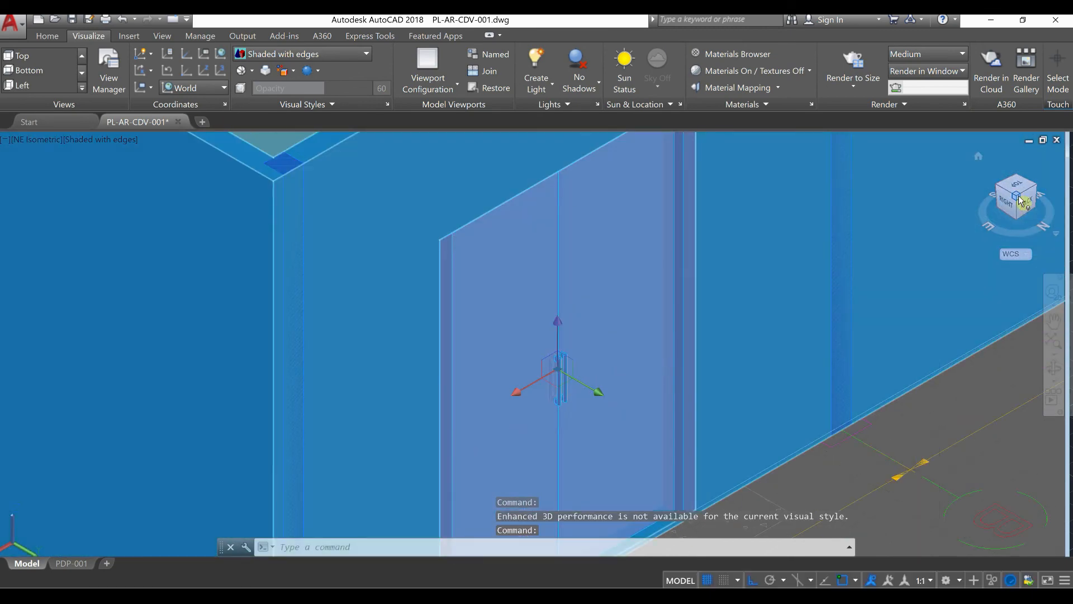
mouse_move(1011, 180)
left_mouse_down()
mouse_move(1014, 155)
mouse_move(1005, 160)
left_mouse_up()
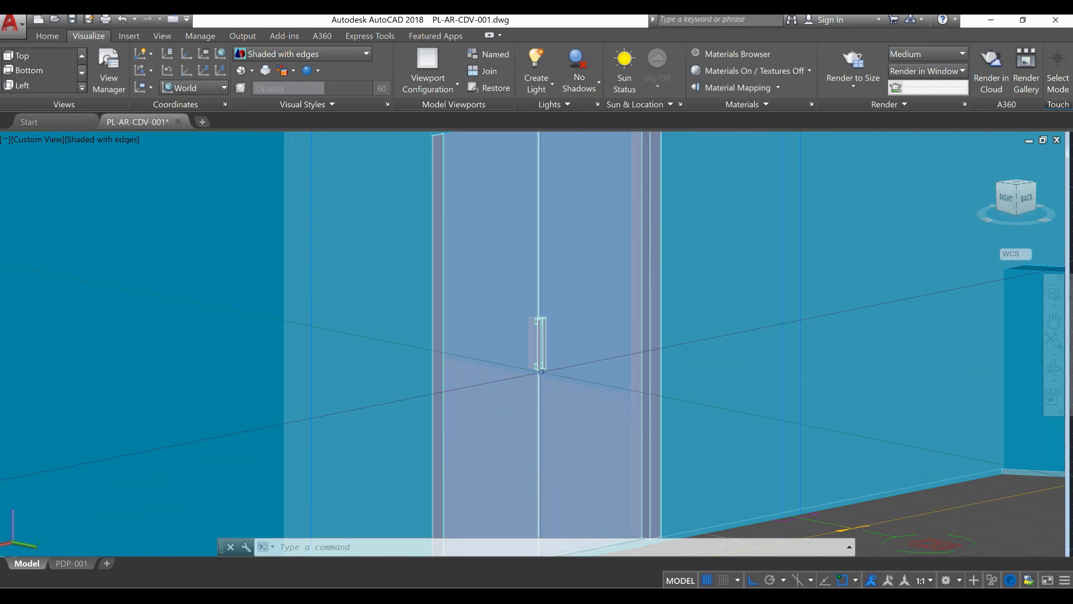
scroll(580, 435, "down", 4)
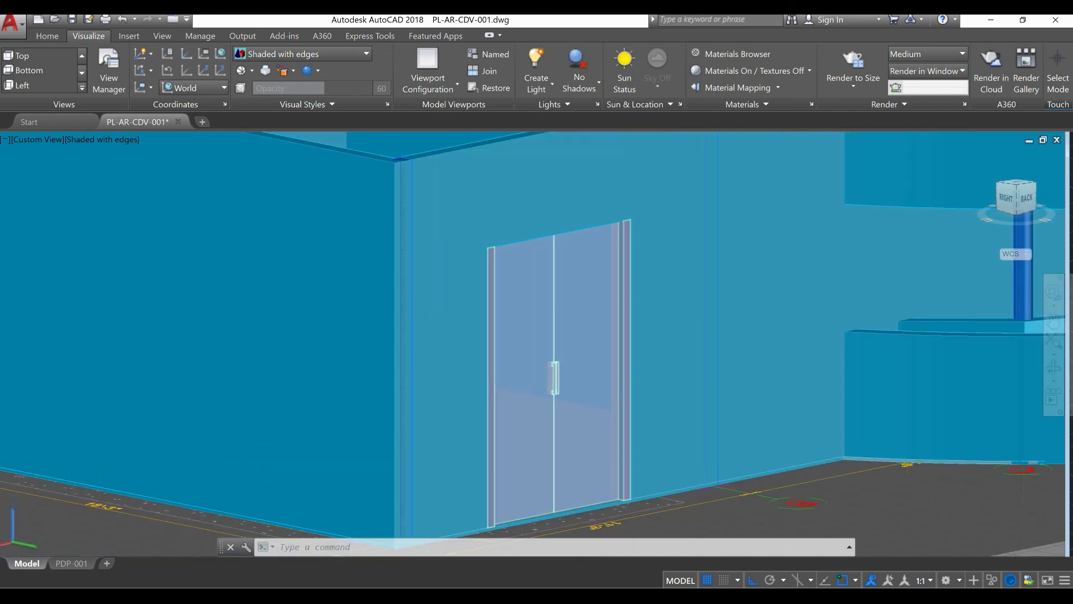
left_click(582, 379)
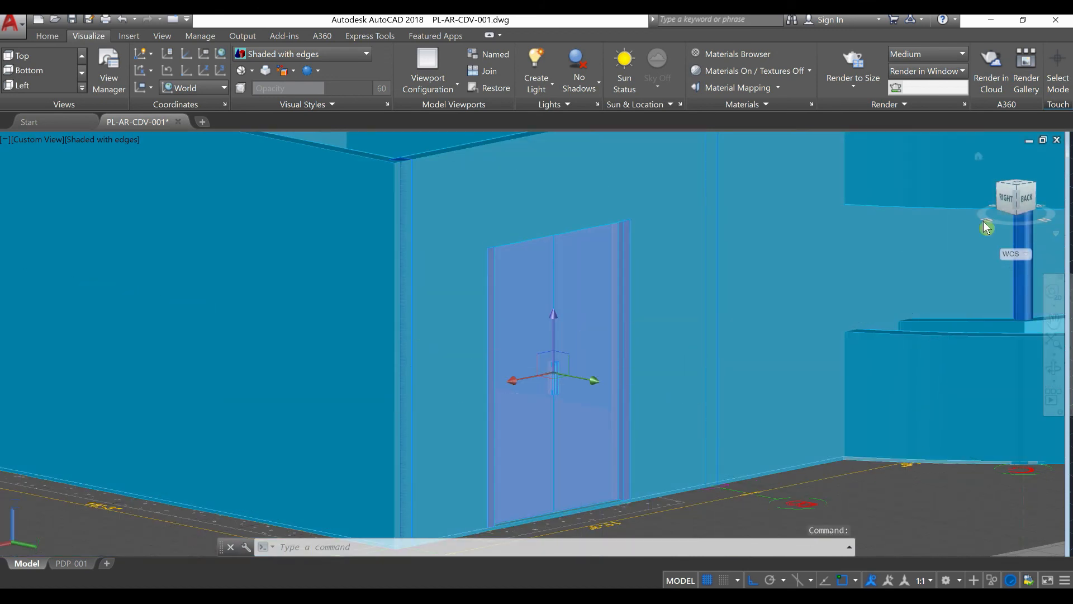
left_click(1016, 193)
key("Escape")
key("Escape")
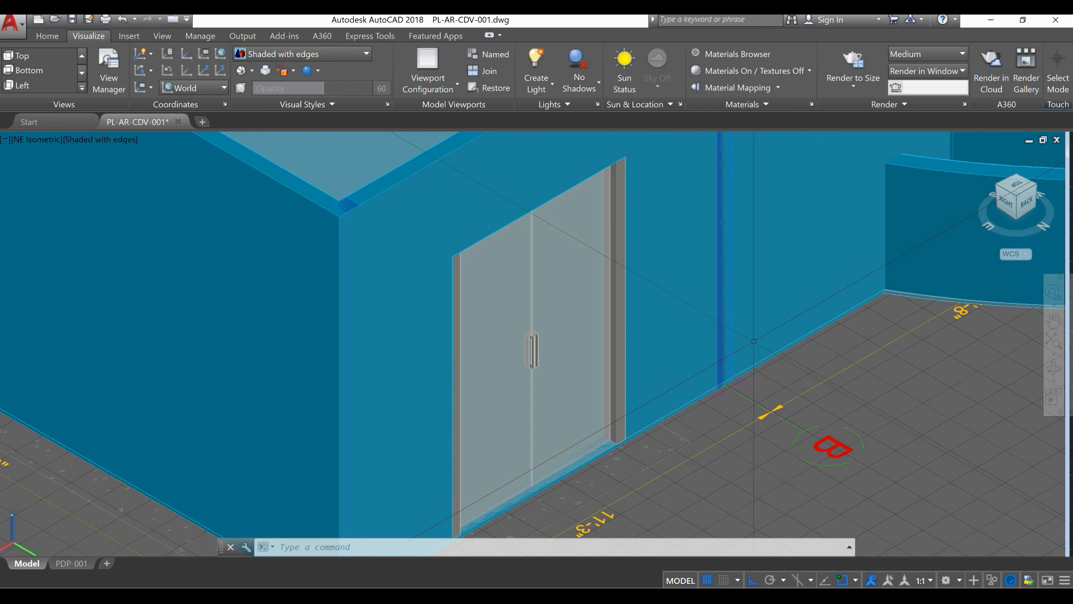
Examine the door in the room's opposite wall and compare both placed doors within the building
scroll(754, 341, "down", 4)
middle_click_drag(757, 352, 740, 427)
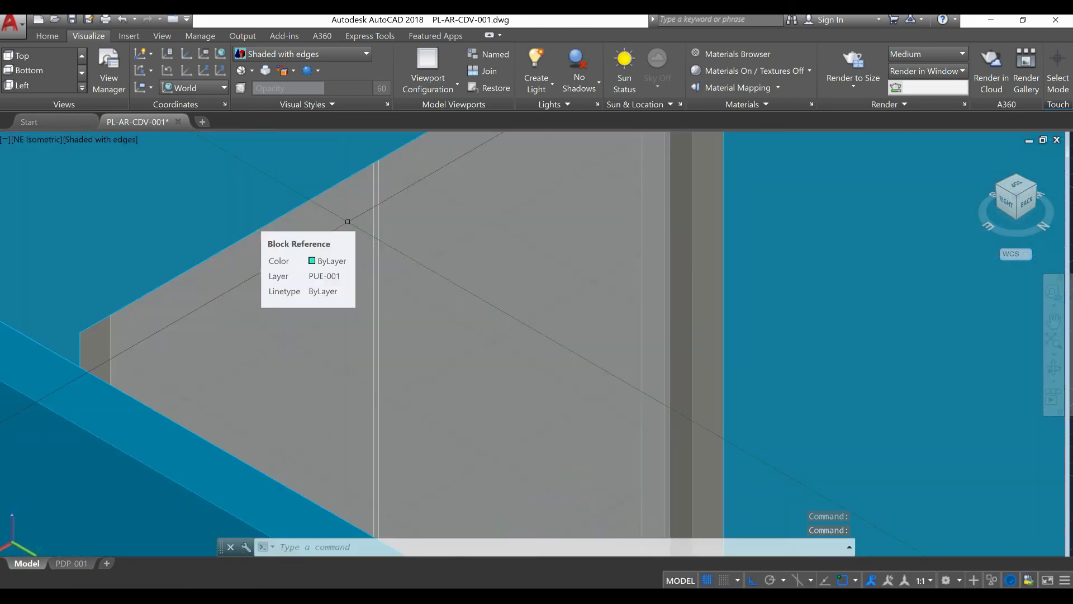
scroll(348, 222, "down", 3)
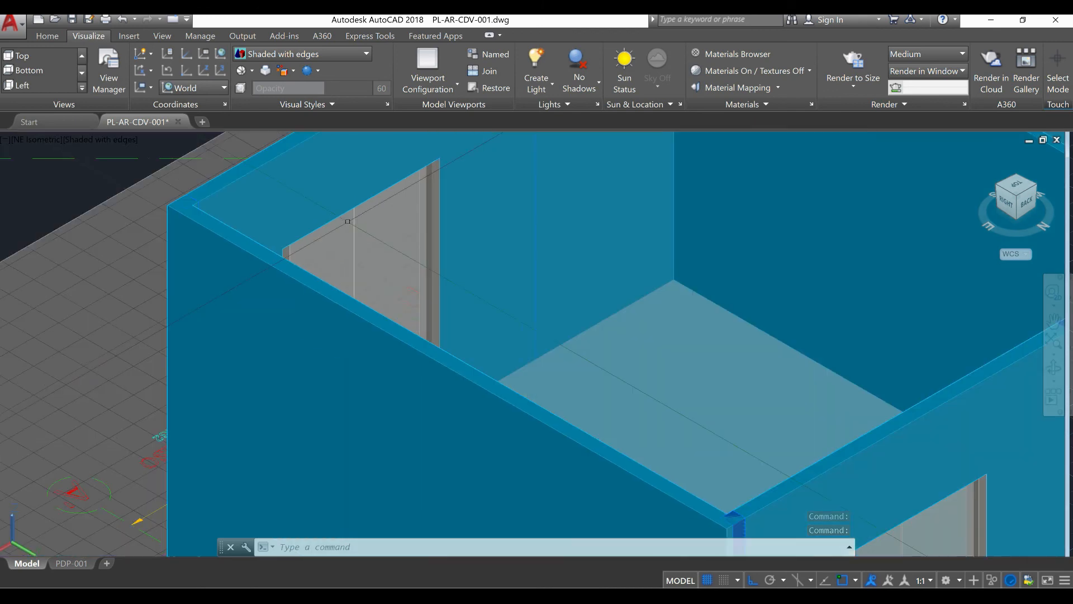
middle_click_drag(736, 378, 591, 243)
scroll(707, 402, "down", 3)
key("Escape")
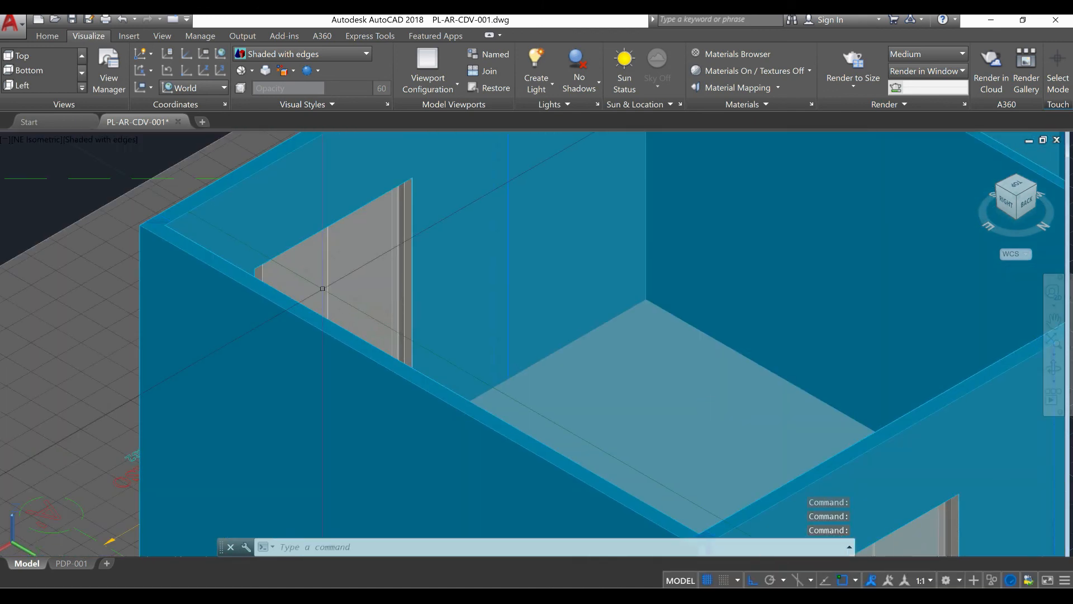
scroll(321, 280, "up", 5)
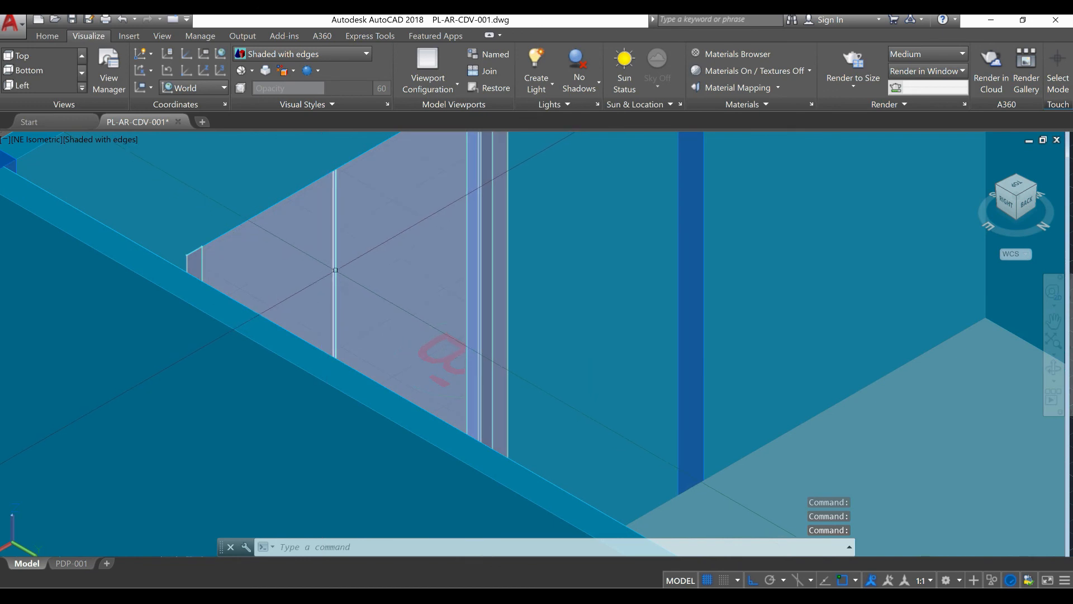
scroll(335, 270, "down", 6)
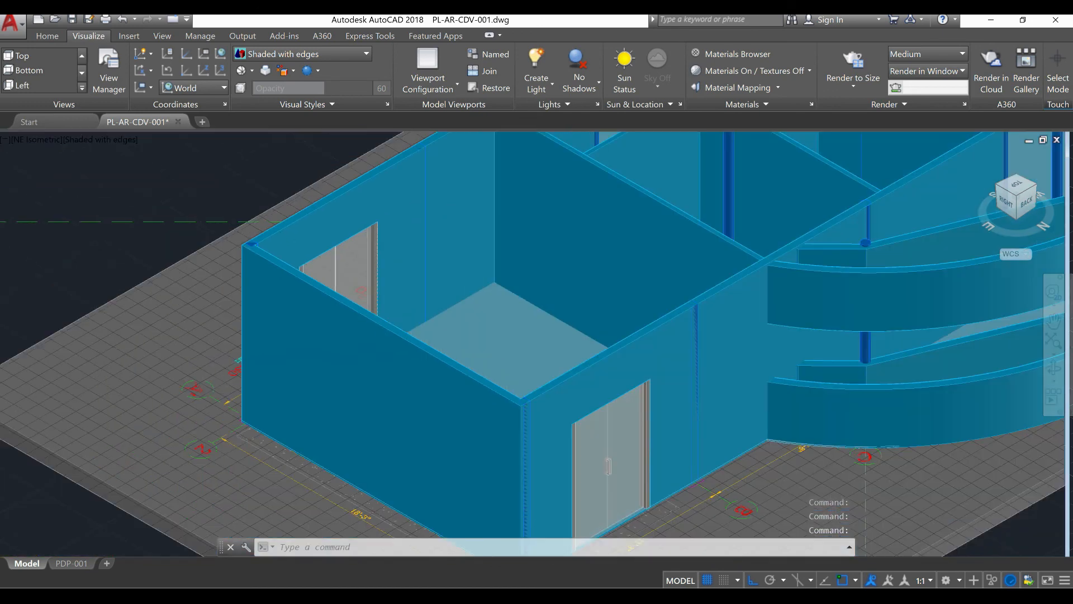
middle_click_drag(467, 318, 418, 264)
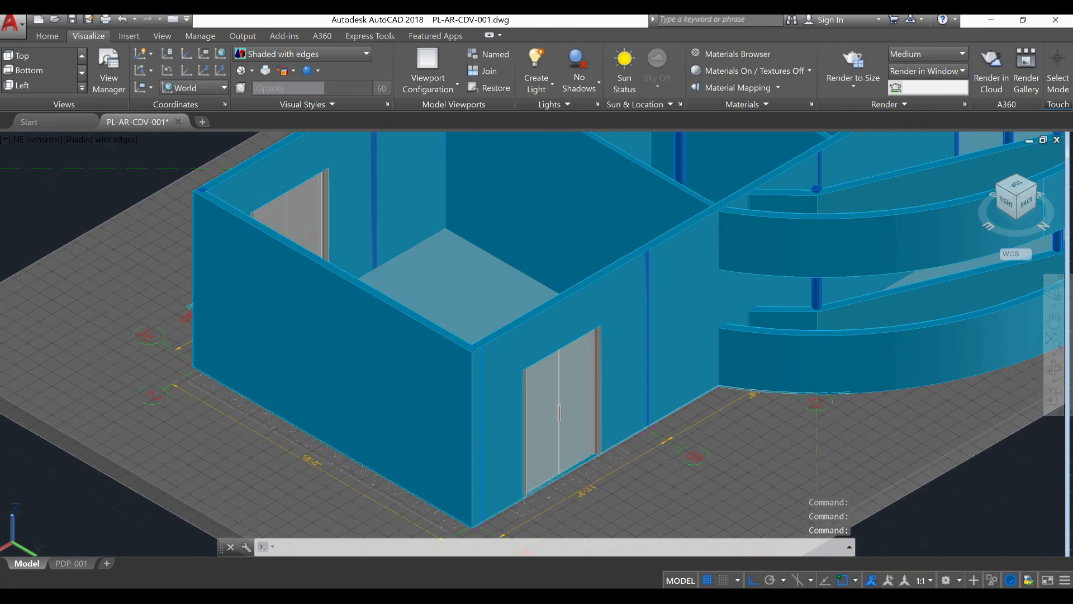
Examine the outer door's handles and glass leaves closely, orbiting around the door to a lower viewing angle
scroll(554, 398, "up", 7)
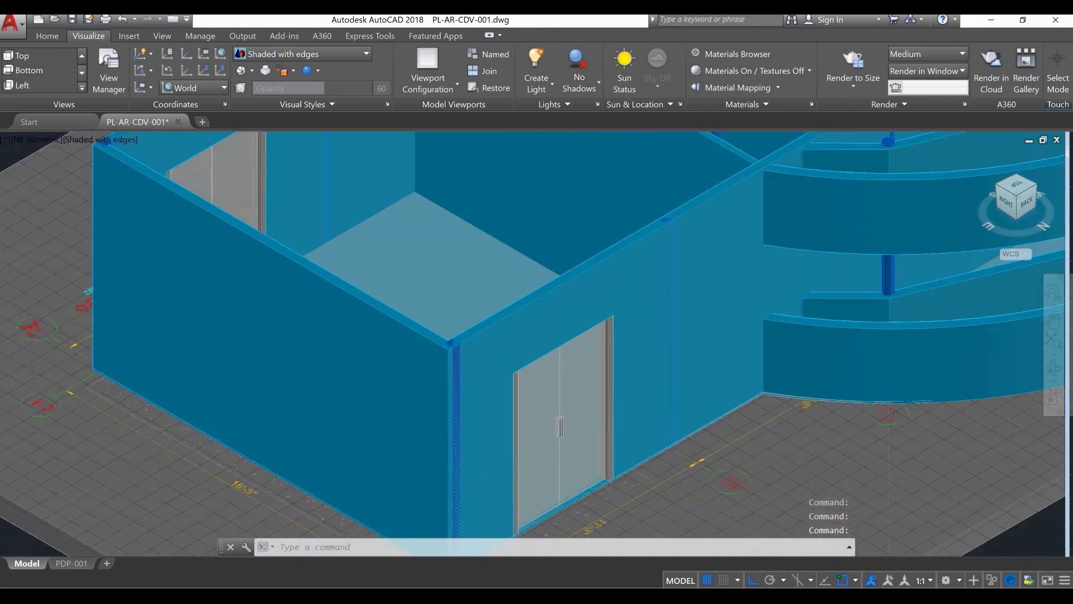
scroll(554, 398, "up", 3)
middle_click_drag(602, 460, 604, 412)
middle_click_drag(540, 385, 587, 407)
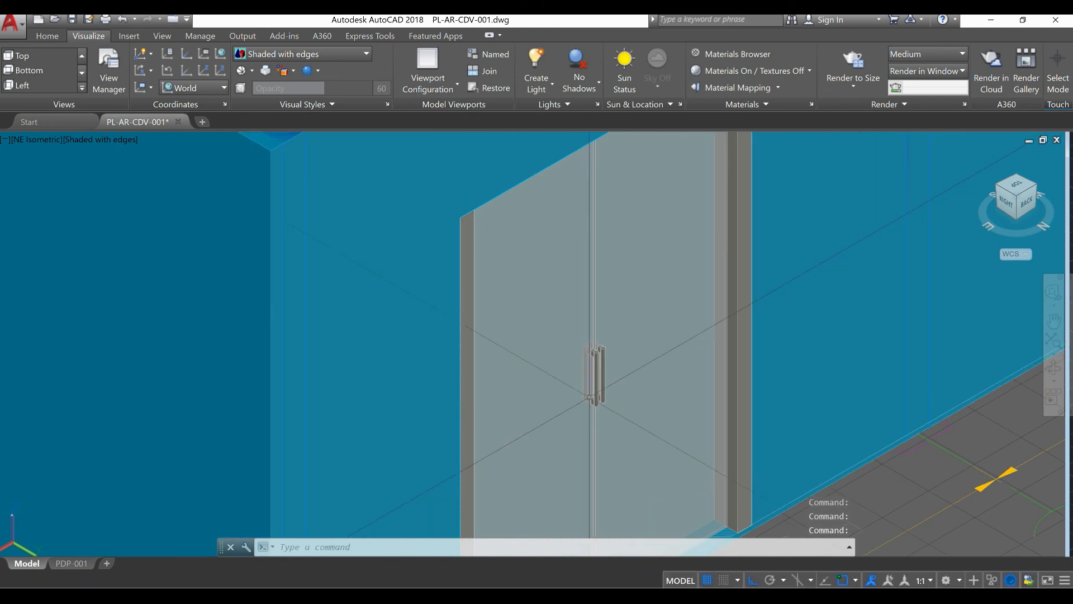
left_click(587, 408)
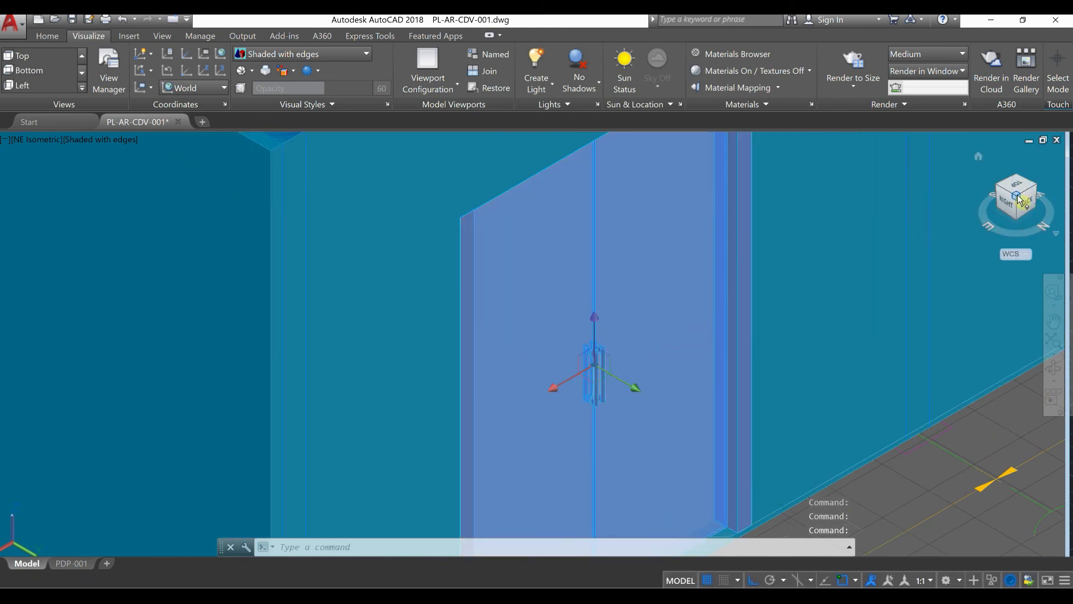
left_click_drag(1016, 193, 1020, 165)
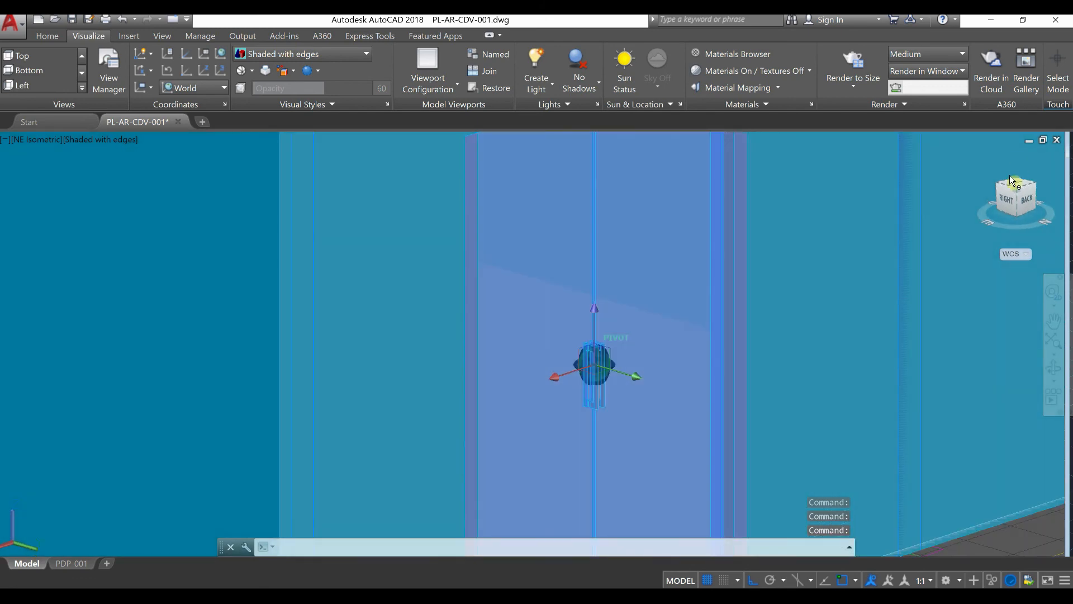